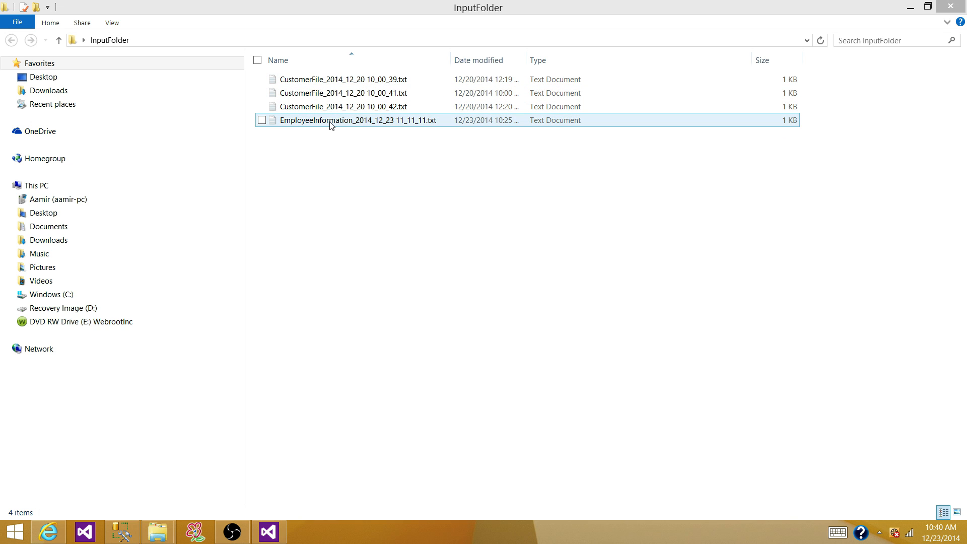
Step: Look over the text files in InputFolder and the dbo.Customer and dbo.Employee tables of TestDB in SQL Server Management Studio
left_click(337, 168)
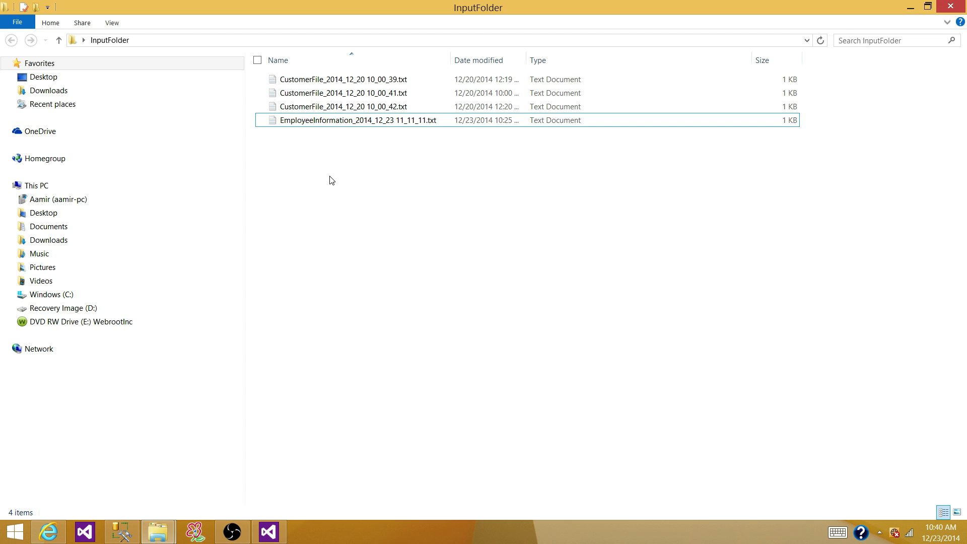
left_click(124, 533)
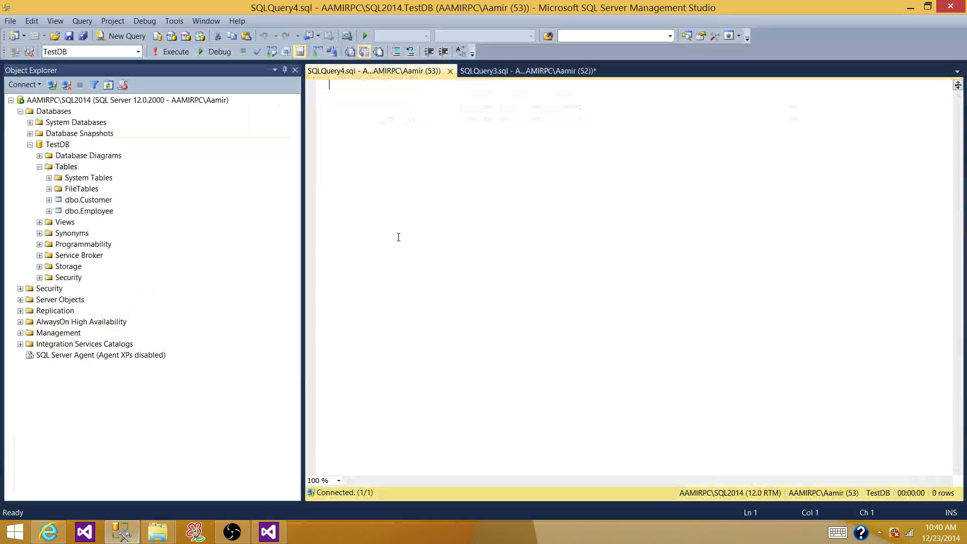
left_click(103, 201)
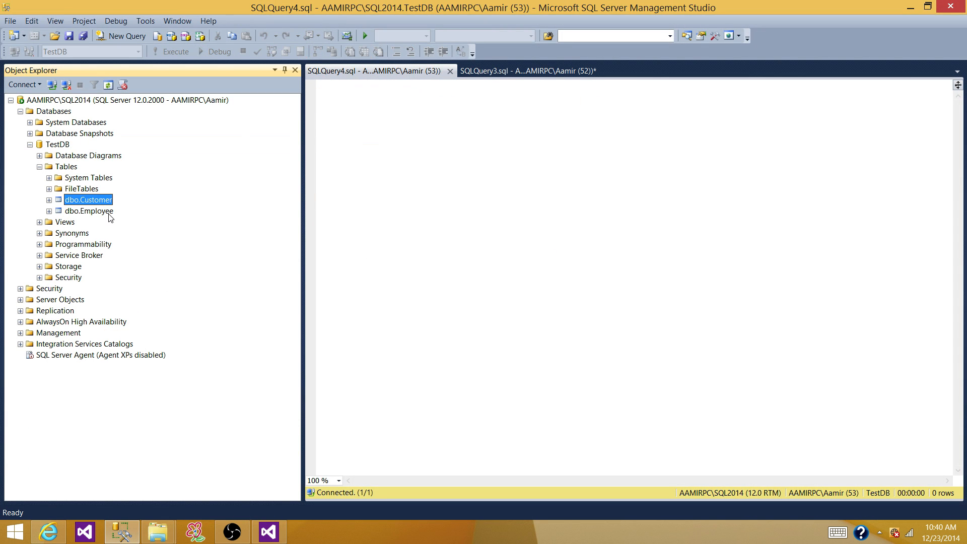
left_click(107, 213)
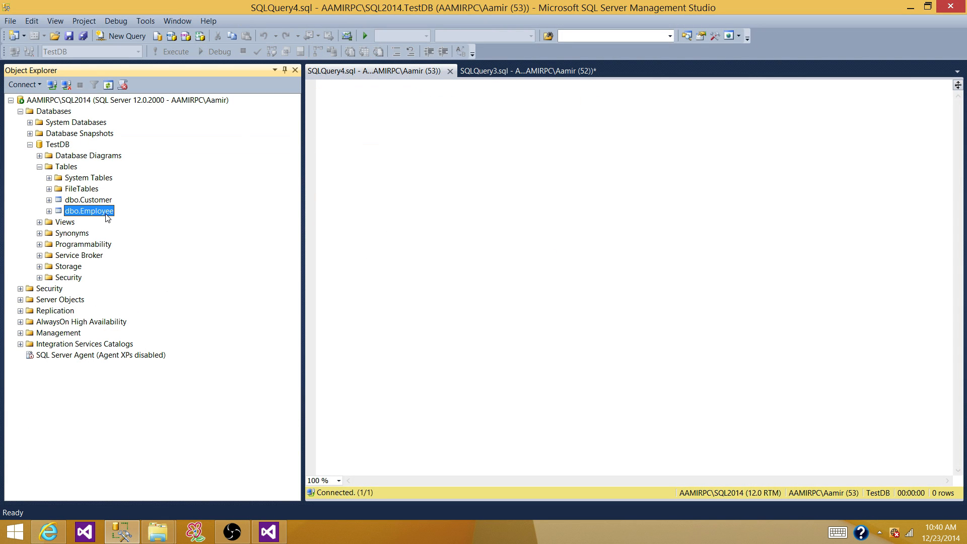
left_click(571, 158)
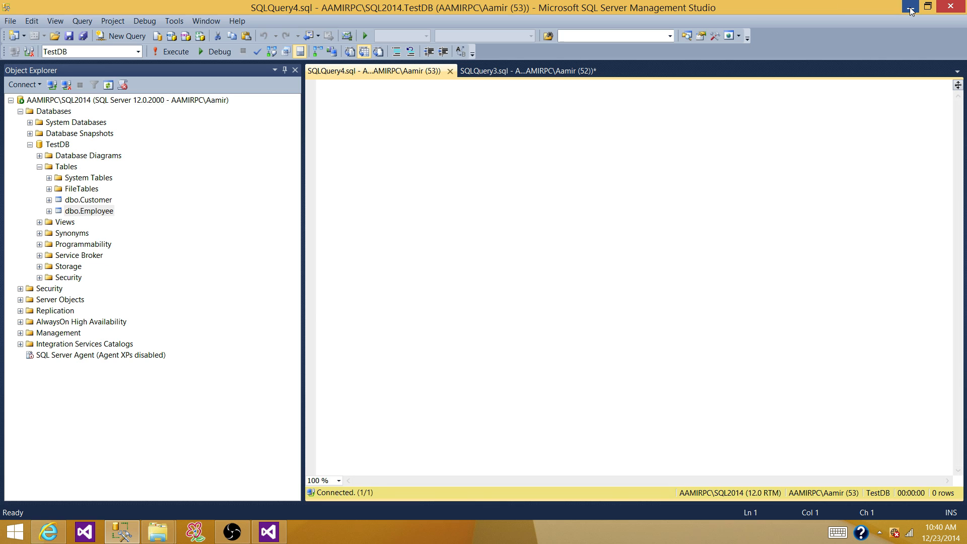
key("alt+Tab")
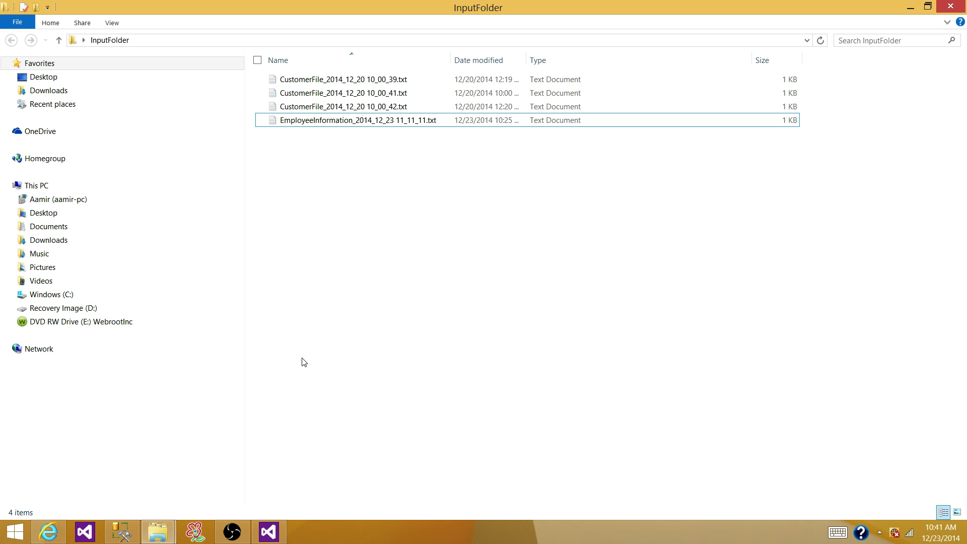
Step: Switch to the TechBrothers project in Visual Studio and add a new SSIS package to it
left_click(268, 532)
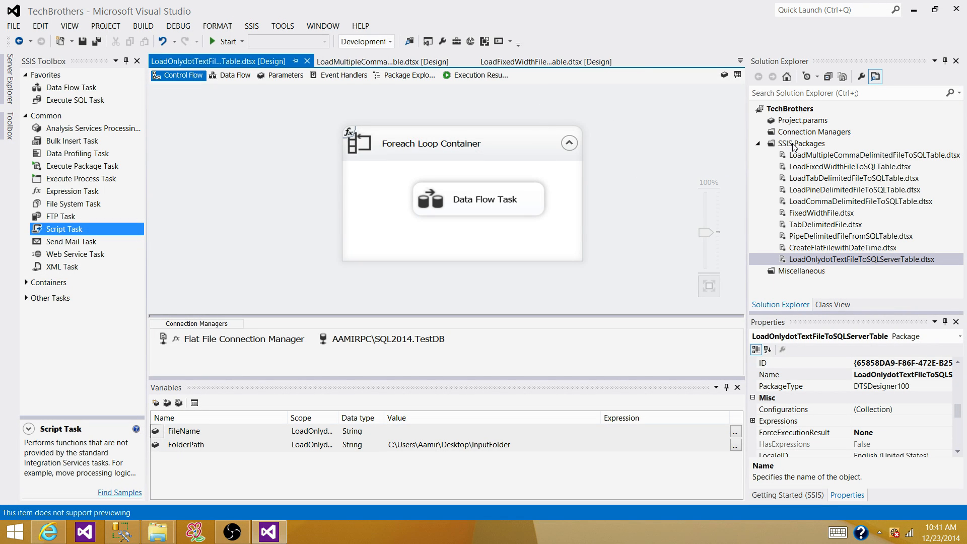
right_click(771, 145)
left_click(694, 152)
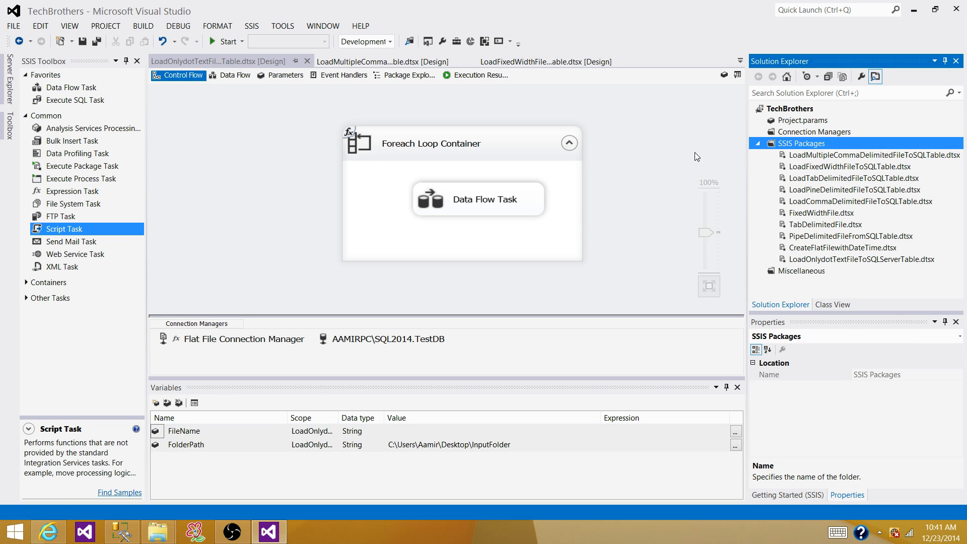
left_click(812, 272)
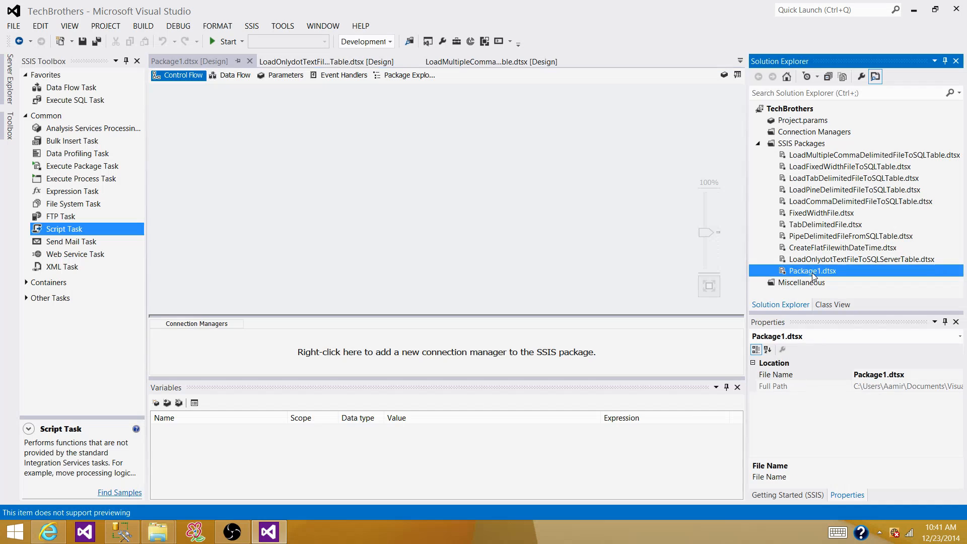
Step: Rename the new SSIS package as LoadFileAccordingToTheNames.dtsx
left_click(820, 273)
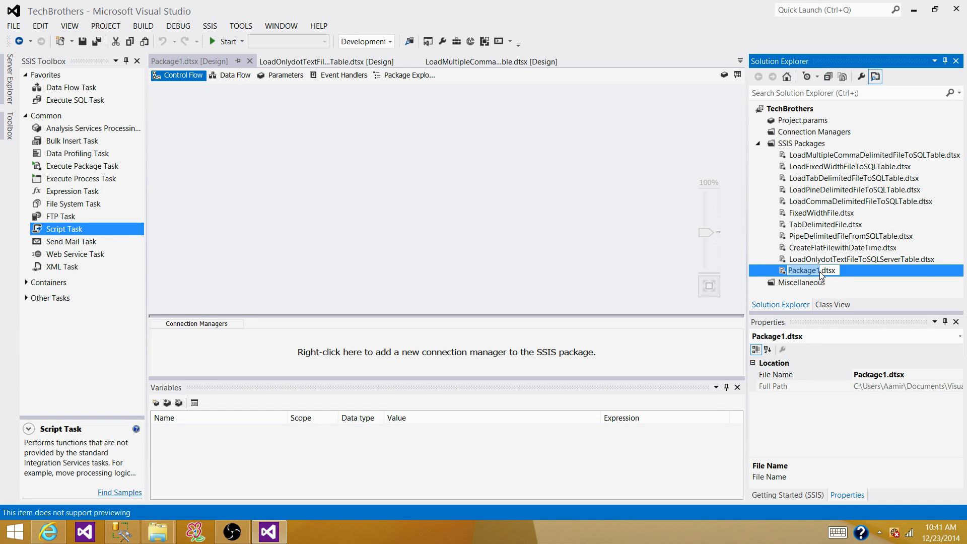
left_click(821, 274)
key("BackSpace")
key("BackSpace")
key("BackSpace")
key("BackSpace")
key("BackSpace")
key("BackSpace")
key("BackSpace")
key("BackSpace")
type("Load")
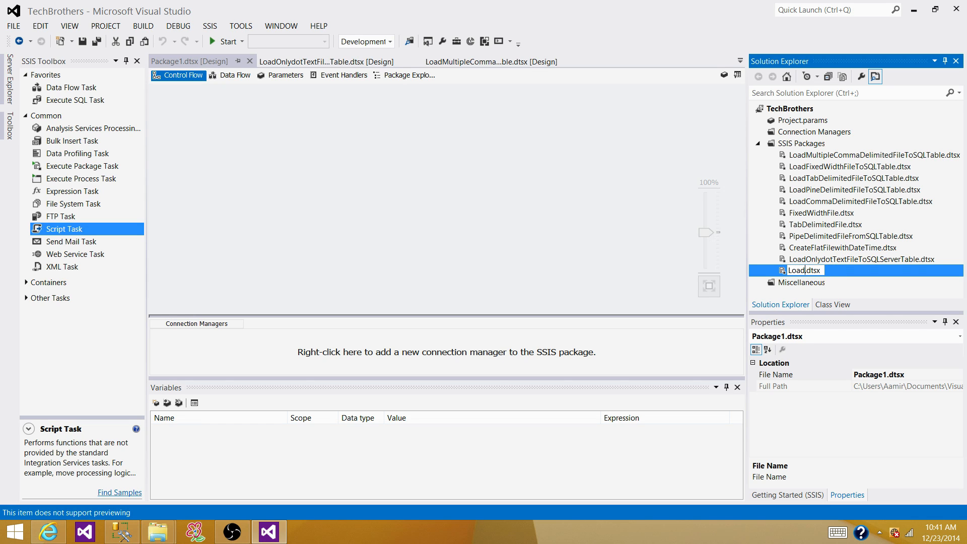
type("FileAccord")
type("ingToThe")
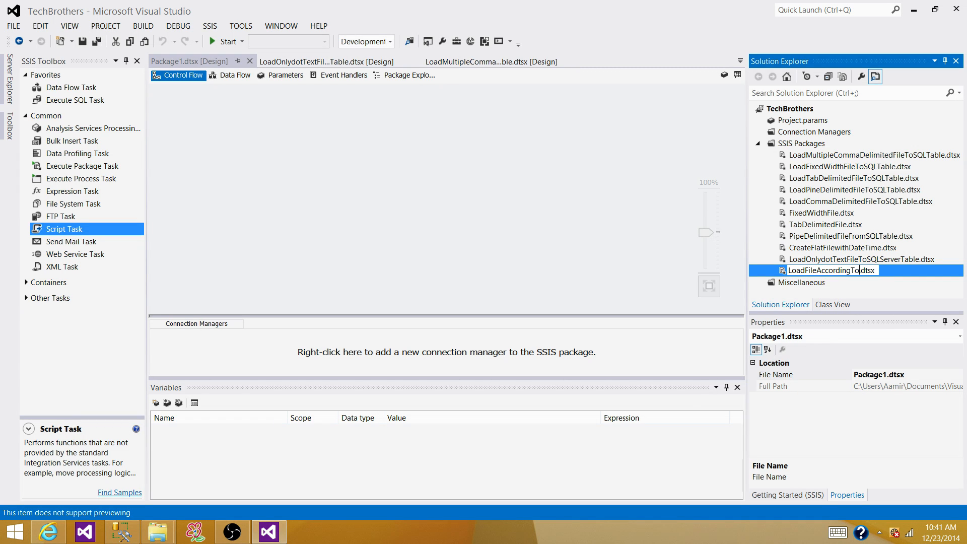
type("Names")
key("Return")
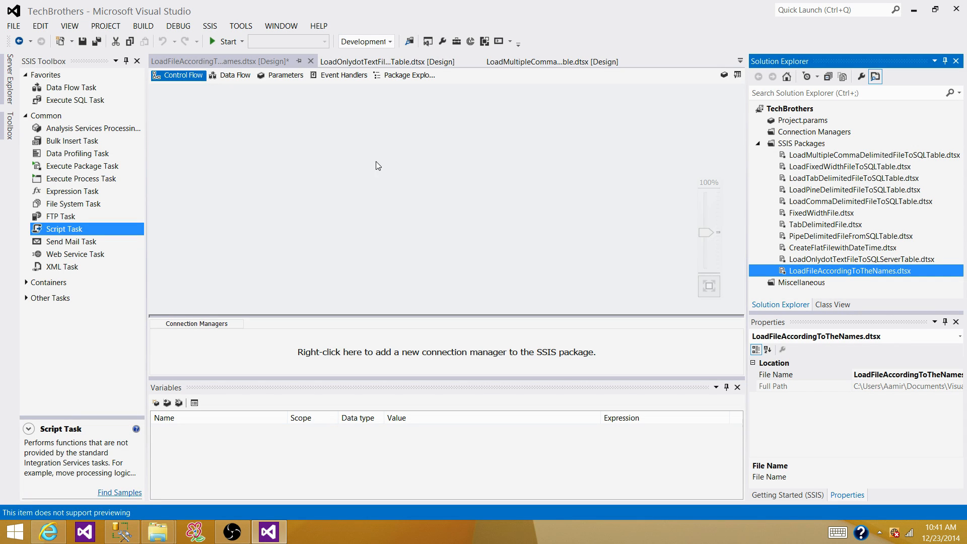
Step: Add a Foreach Loop Container to the package's control flow, placed near the upper middle, and enlarge it
left_click(334, 142)
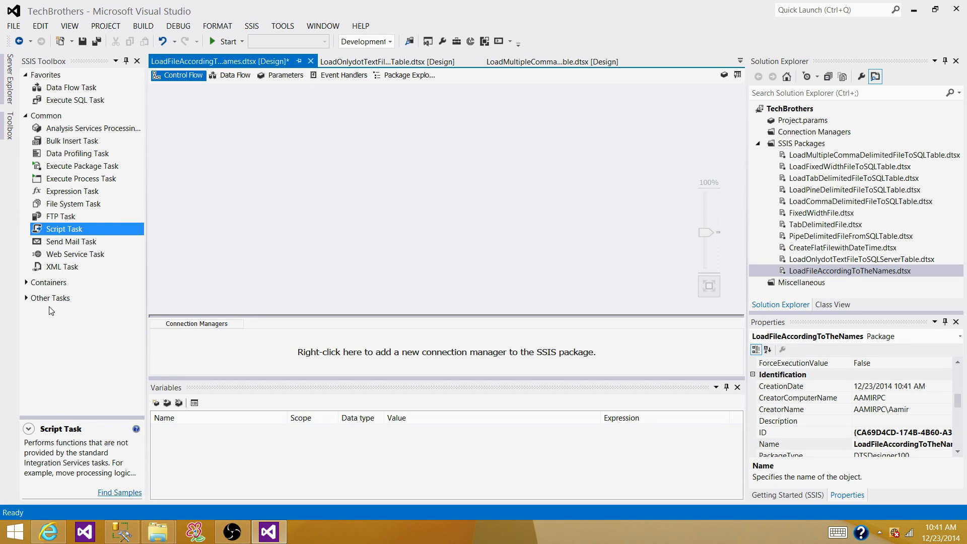
left_click(26, 282)
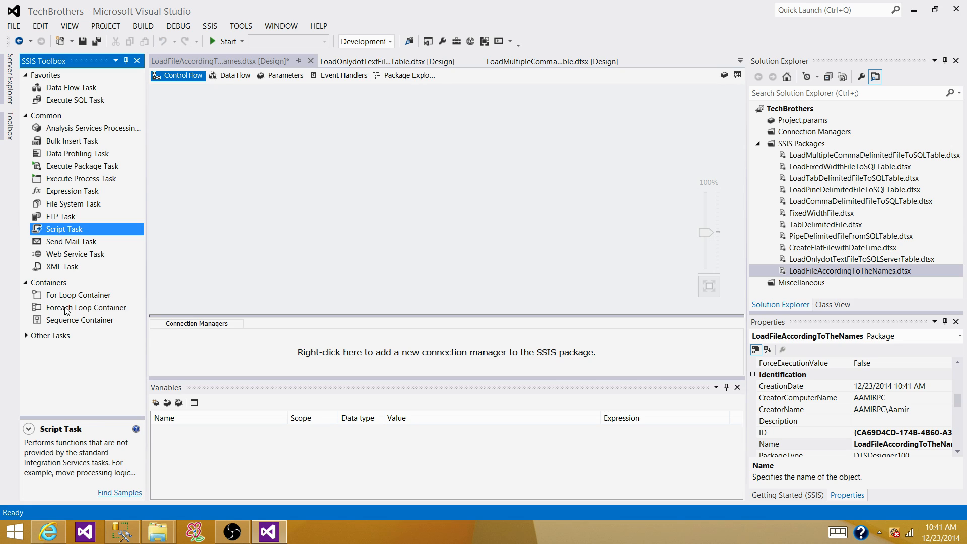
left_click_drag(69, 310, 363, 147)
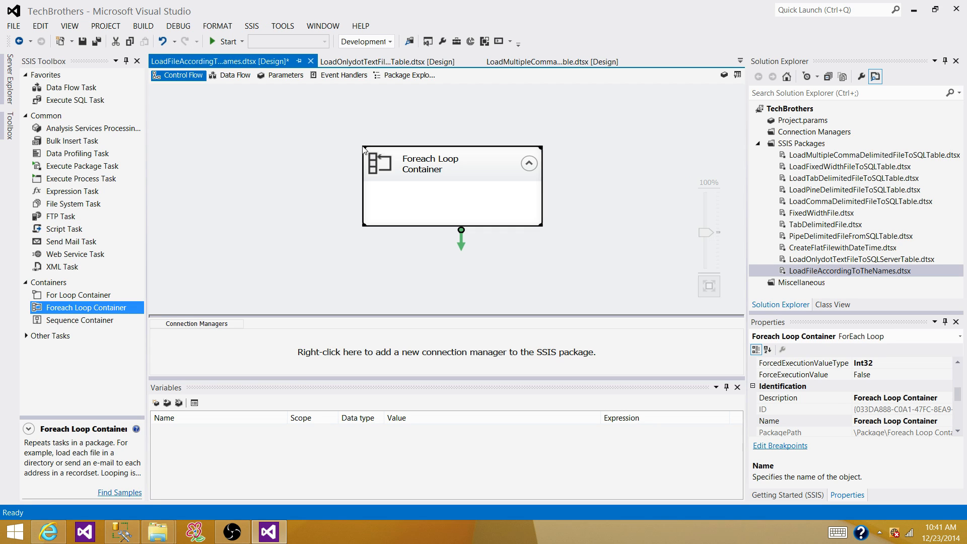
left_click_drag(465, 166, 410, 141)
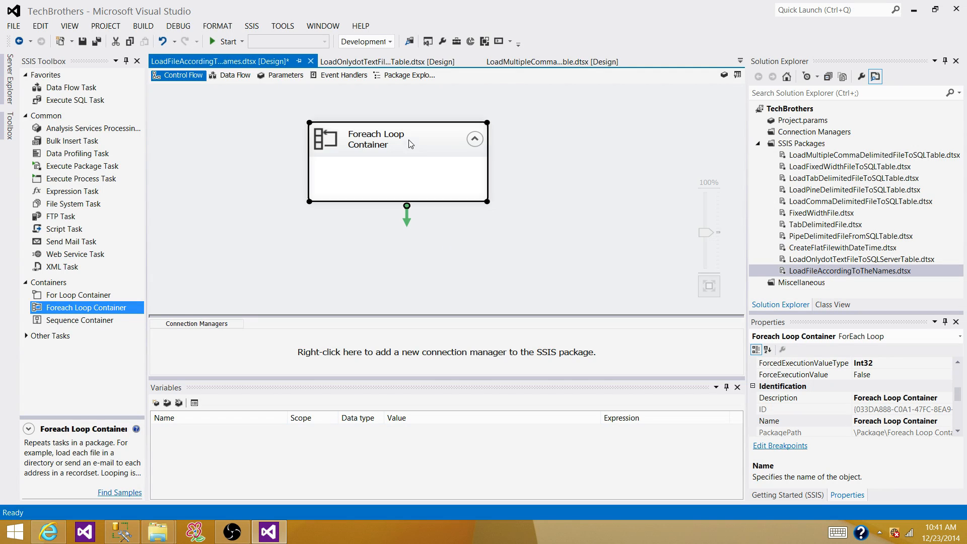
left_click_drag(487, 201, 536, 254)
left_click(568, 209)
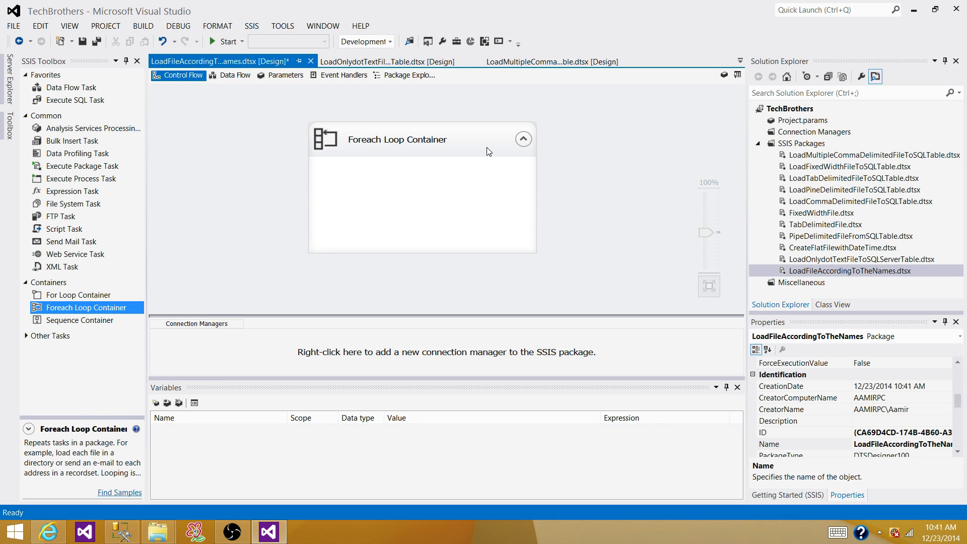
left_click(433, 141)
double_click(432, 141)
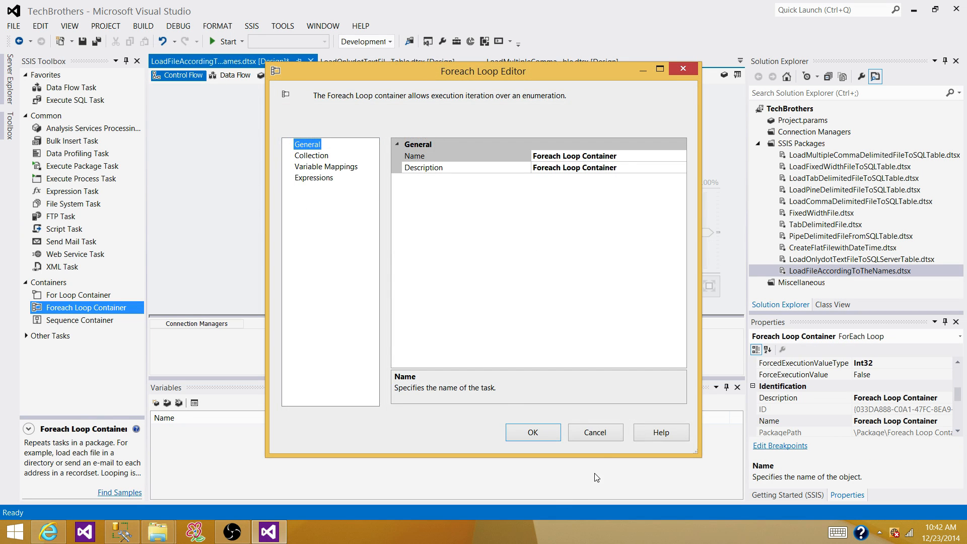
left_click(599, 435)
left_click(229, 193)
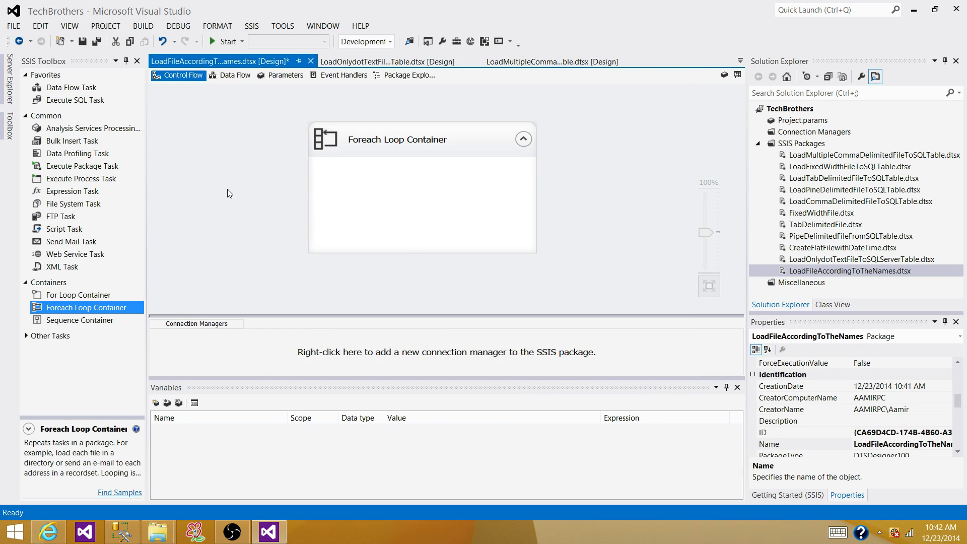
Step: Copy the full folder path of InputFolder in File Explorer
mouse_move(157, 533)
left_click(209, 466)
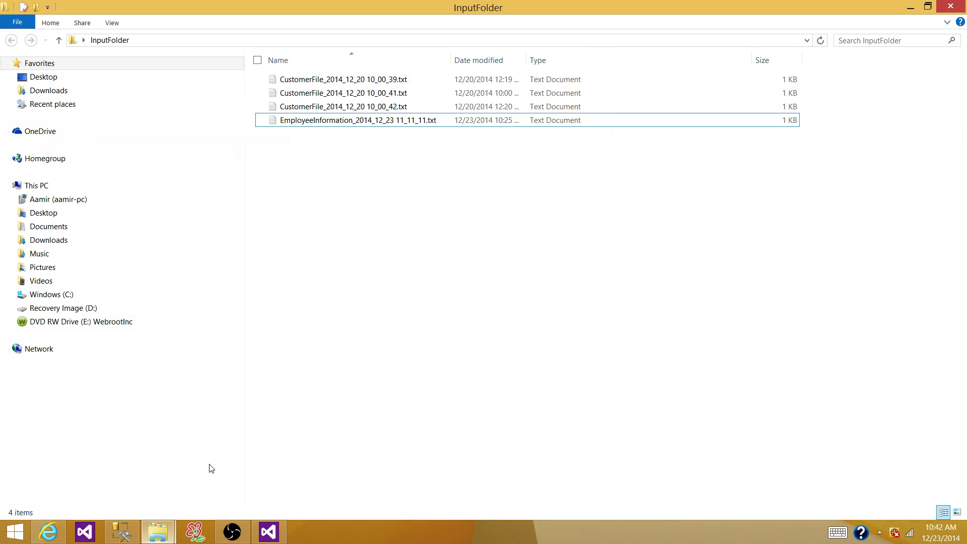
left_click(287, 44)
right_click(188, 39)
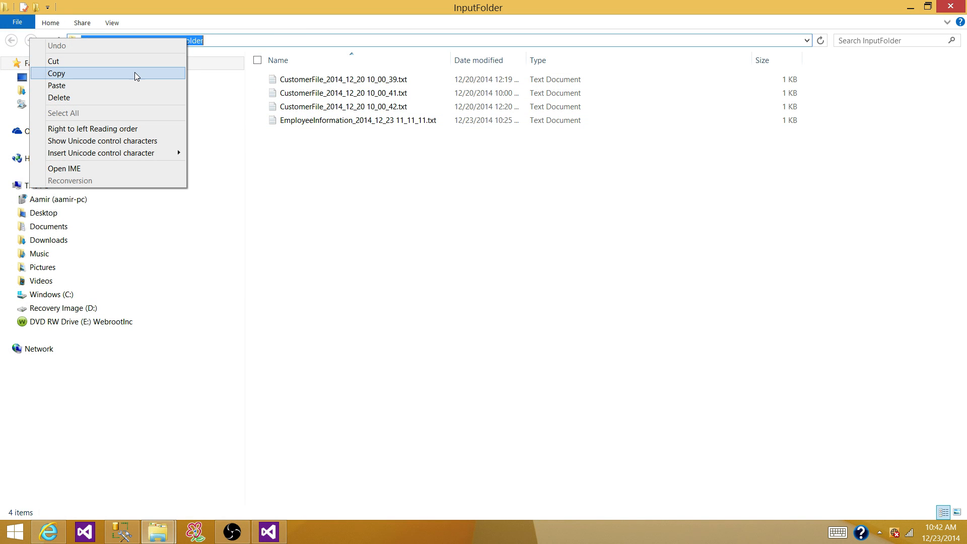
left_click(131, 74)
left_click(485, 233)
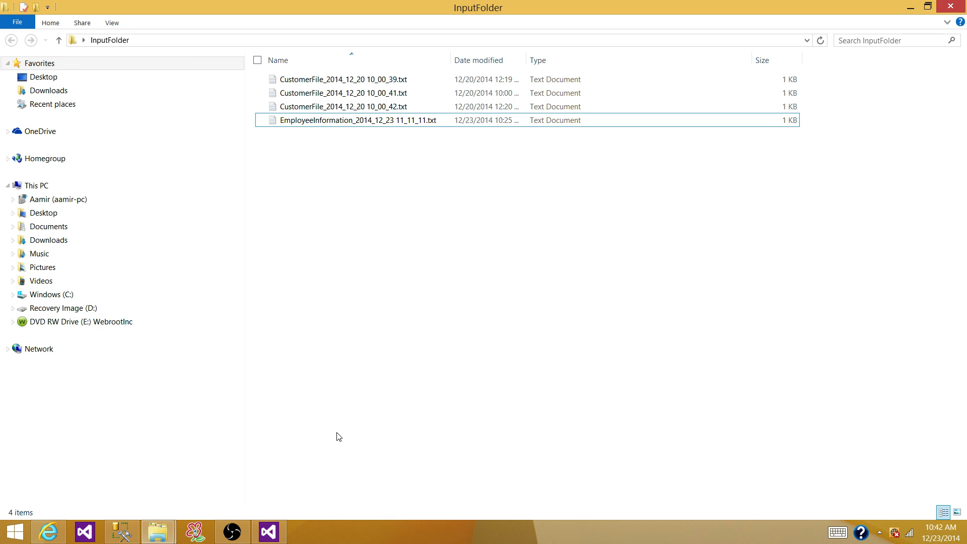
Step: Return to the package in Visual Studio and add a package variable named FolderPath
left_click(276, 533)
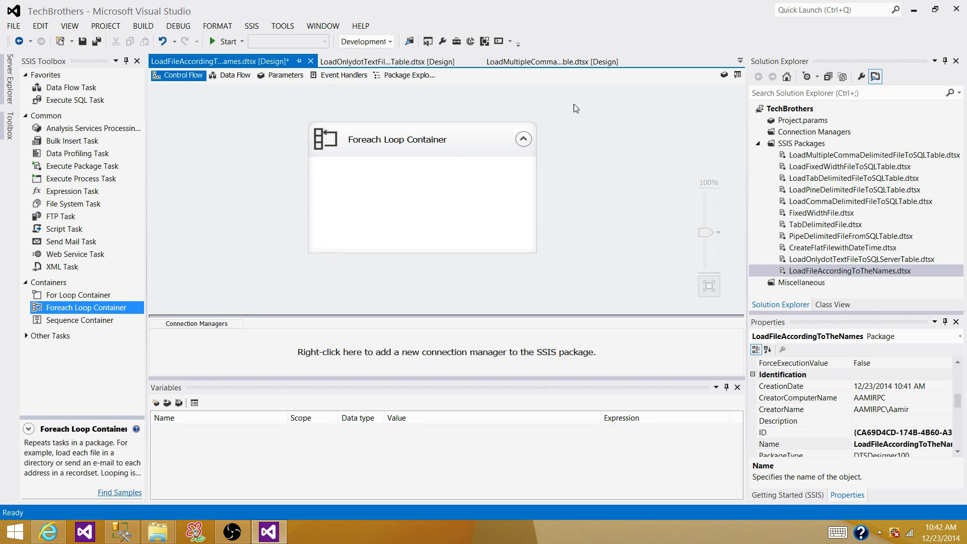
left_click(724, 75)
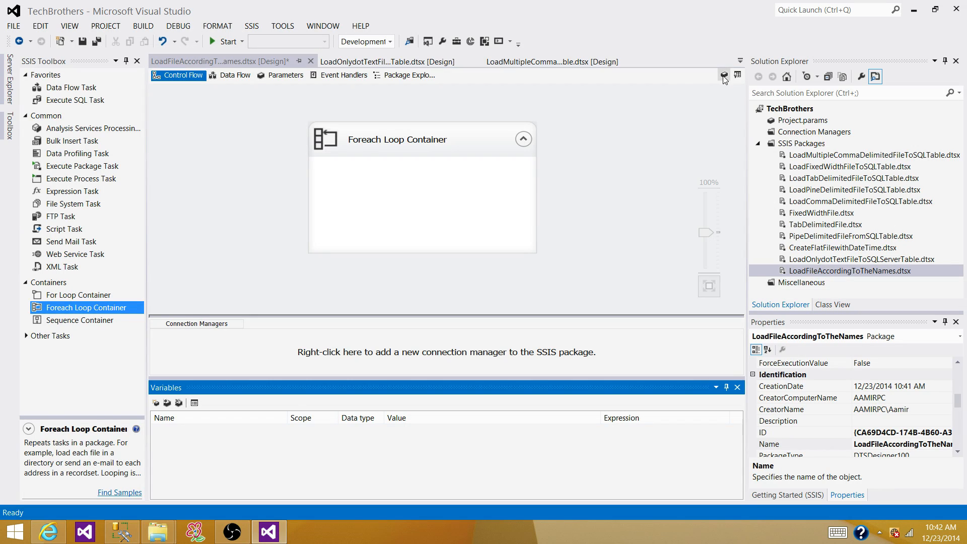
left_click(156, 403)
left_click_drag(216, 432, 164, 431)
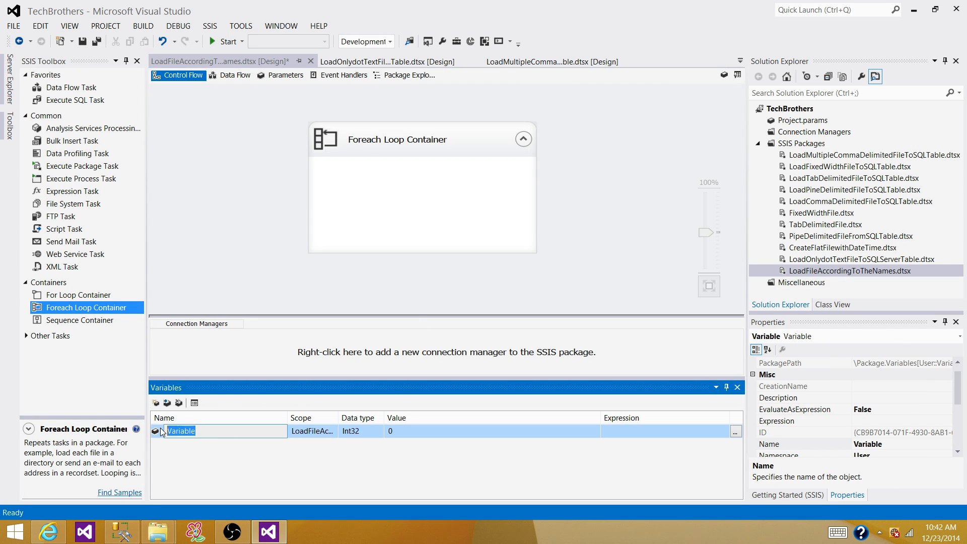
type("FolderPath")
key("Return")
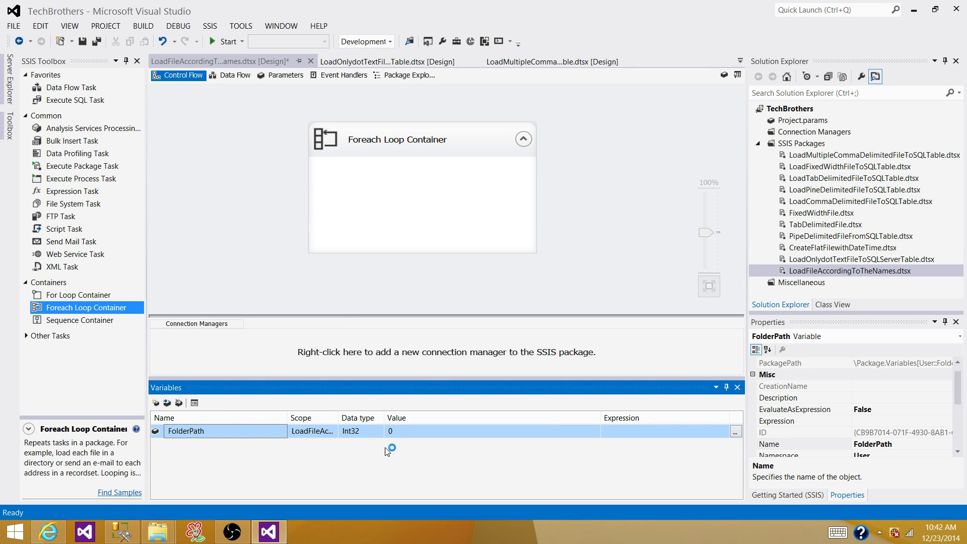
Step: Set the FolderPath variable's data type to String and its value to the copied InputFolder path
left_click(370, 432)
key("s")
key("s")
key("s")
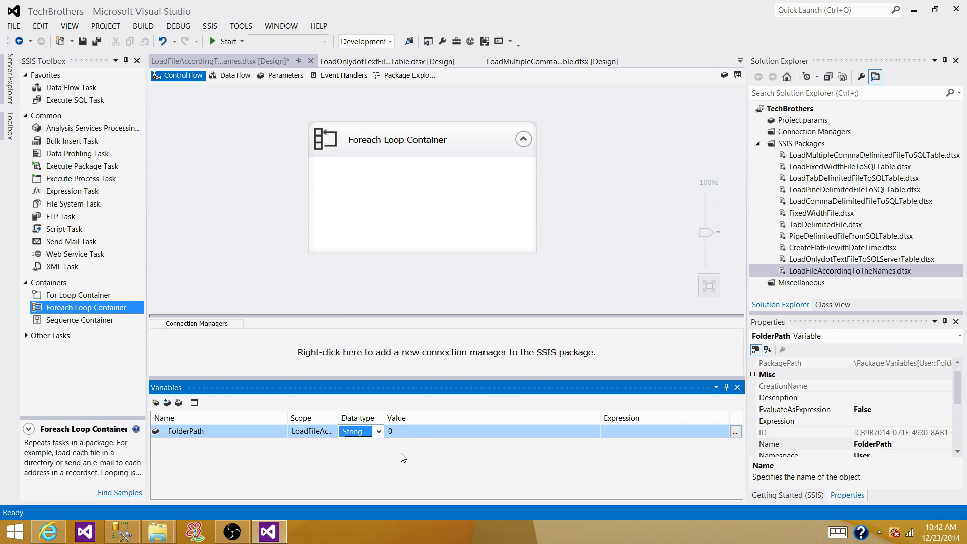
left_click(417, 435)
key("ctrl+v")
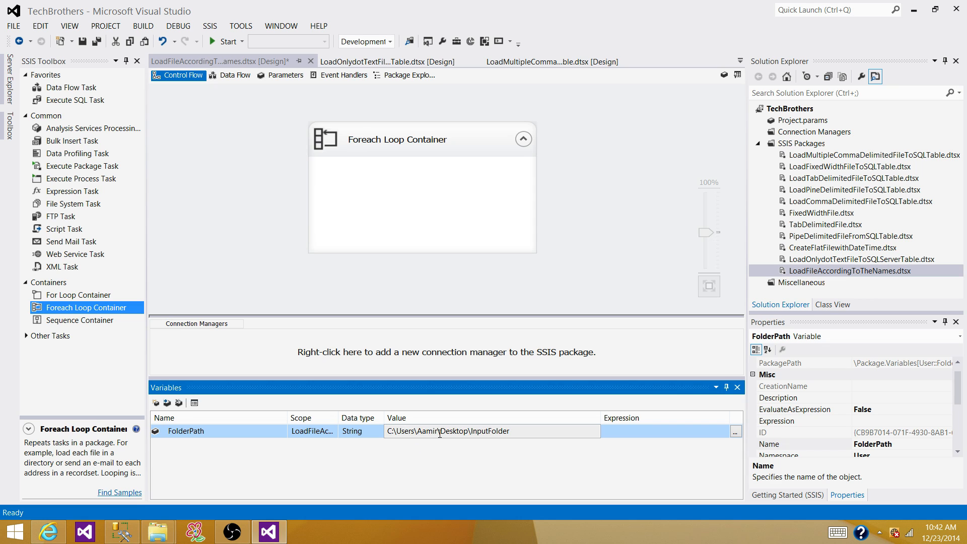
left_click(640, 164)
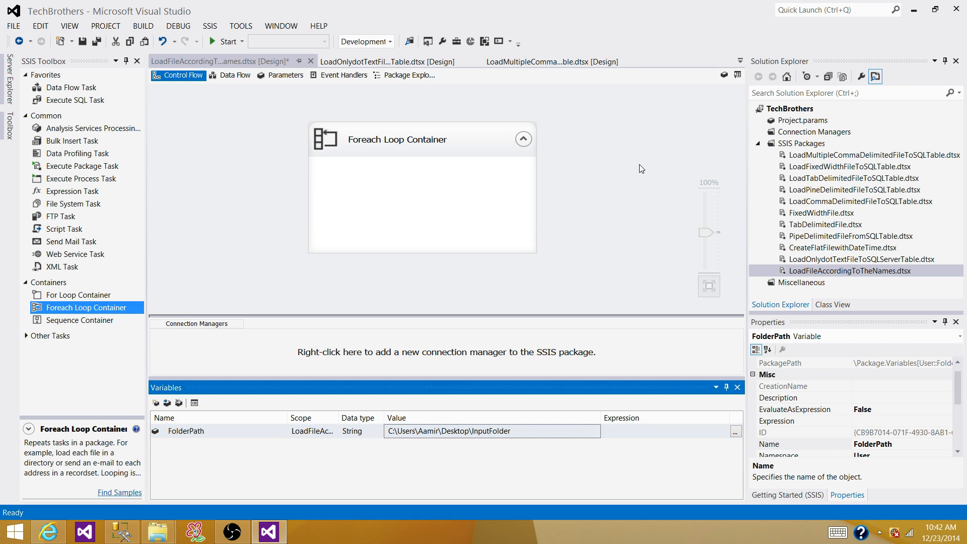
Step: Open the Foreach Loop Container's collection settings and add a property expression for the enumerator's Directory property
double_click(473, 135)
left_click(303, 157)
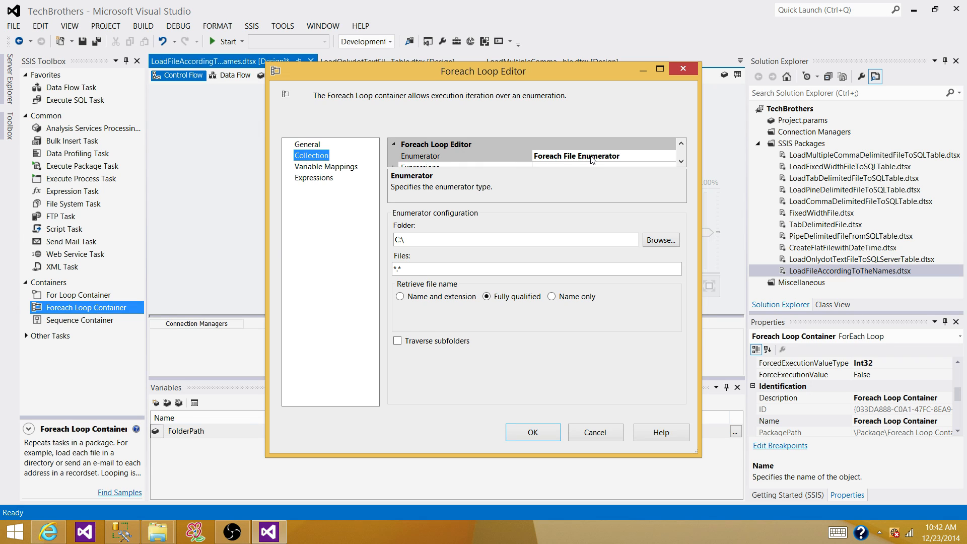
left_click(670, 166)
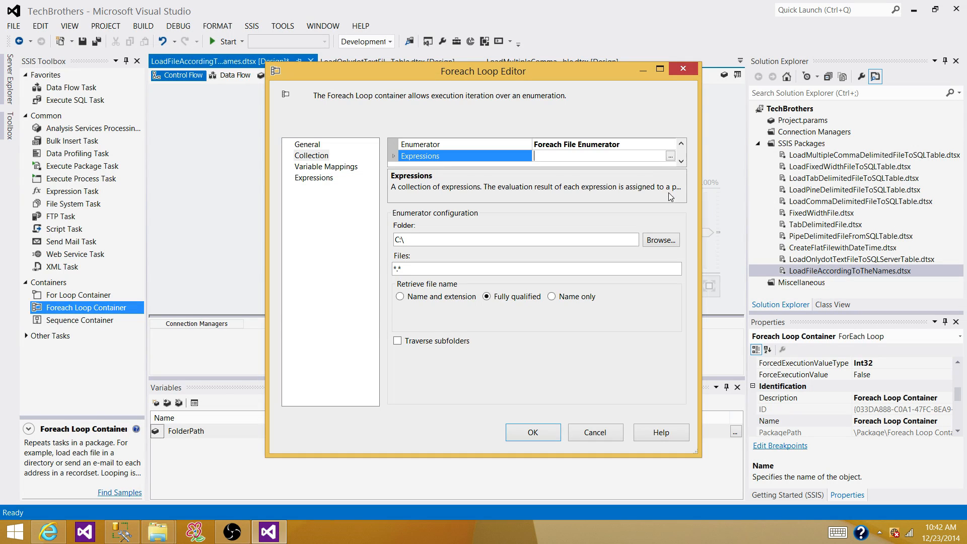
left_click_drag(661, 169, 664, 203)
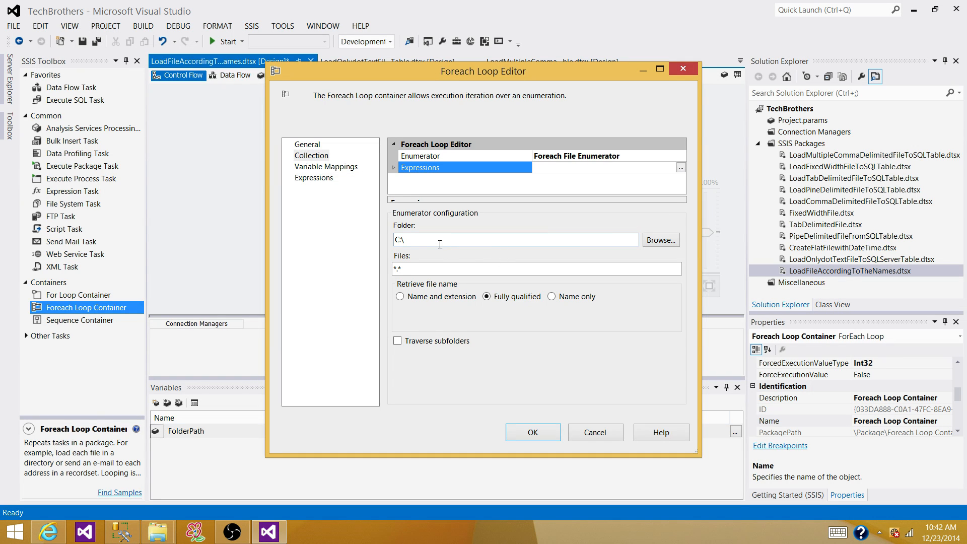
left_click(424, 242)
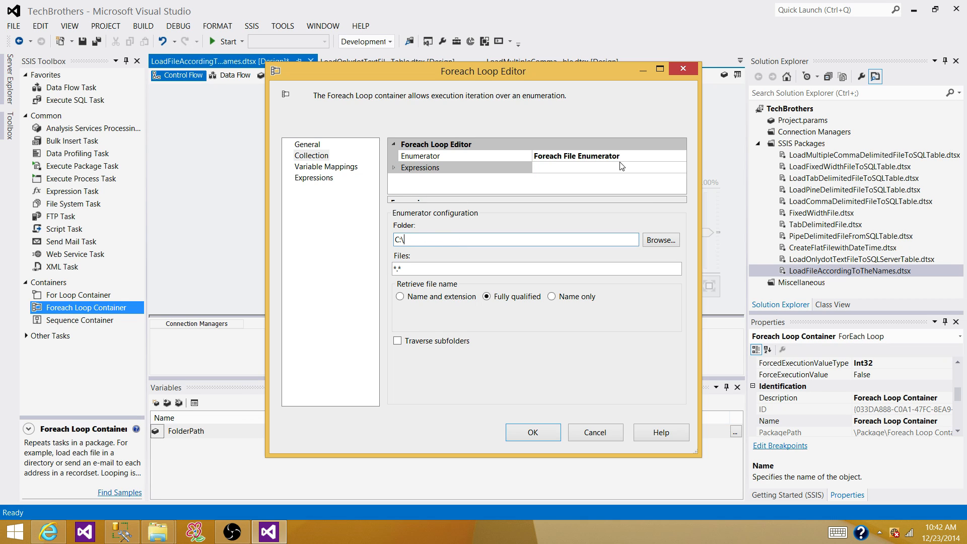
left_click(401, 172)
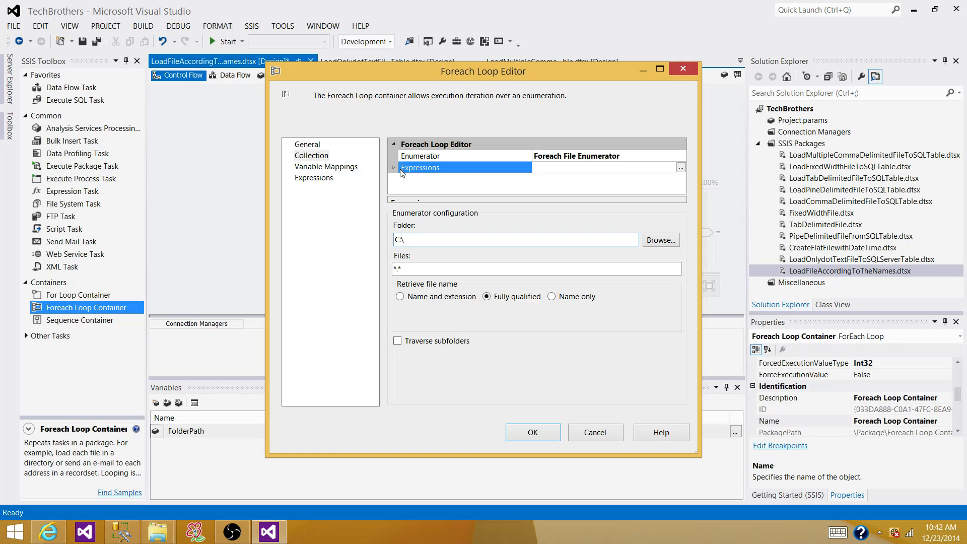
left_click(680, 167)
left_click(433, 208)
left_click(438, 208)
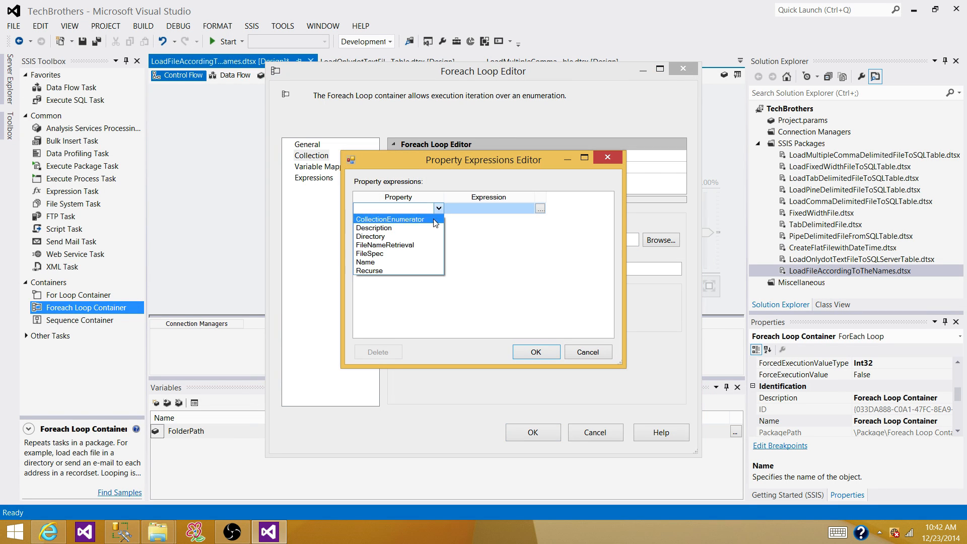
left_click(403, 236)
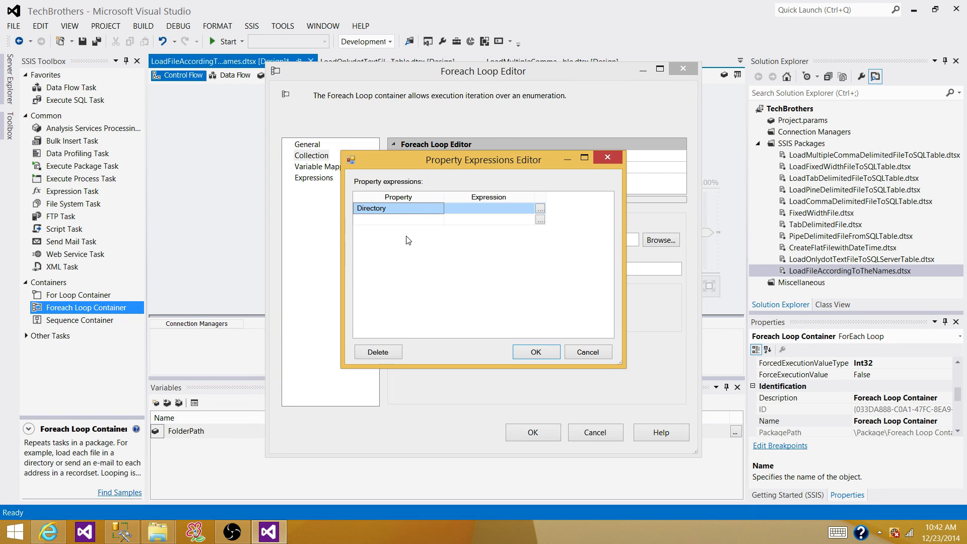
Step: Build the Directory expression as @[User::FolderPath], evaluate it, and accept the property expression
left_click(540, 209)
left_click(37, 60)
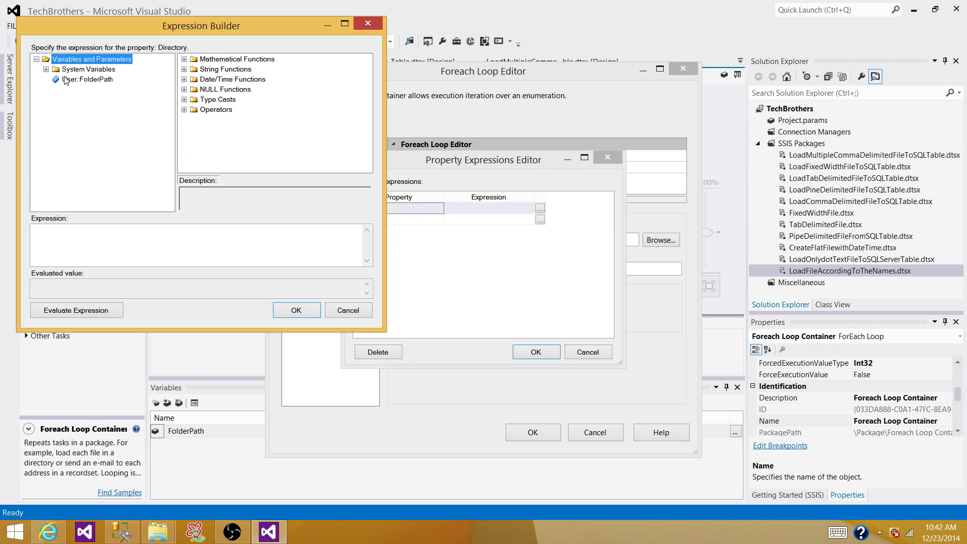
left_click_drag(66, 80, 123, 236)
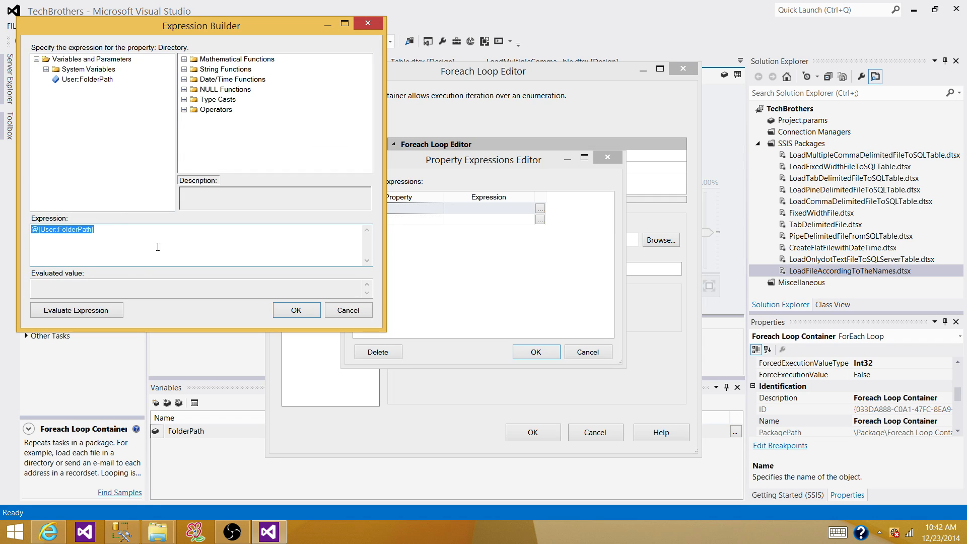
left_click(102, 317)
left_click(304, 313)
left_click(537, 354)
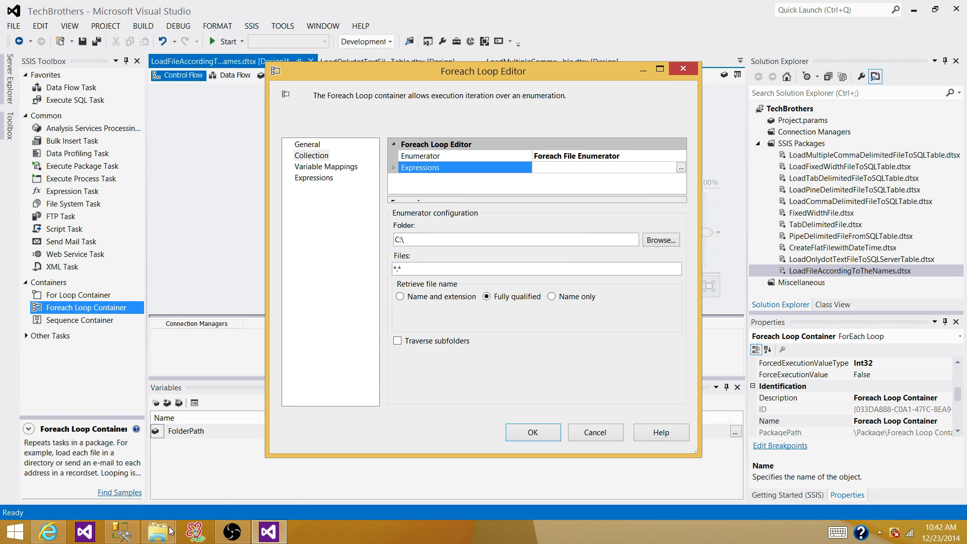
Step: Check the files in InputFolder, then set the loop's file filter to *.txt and file name retrieval to Name and extension
mouse_move(157, 531)
left_click(202, 469)
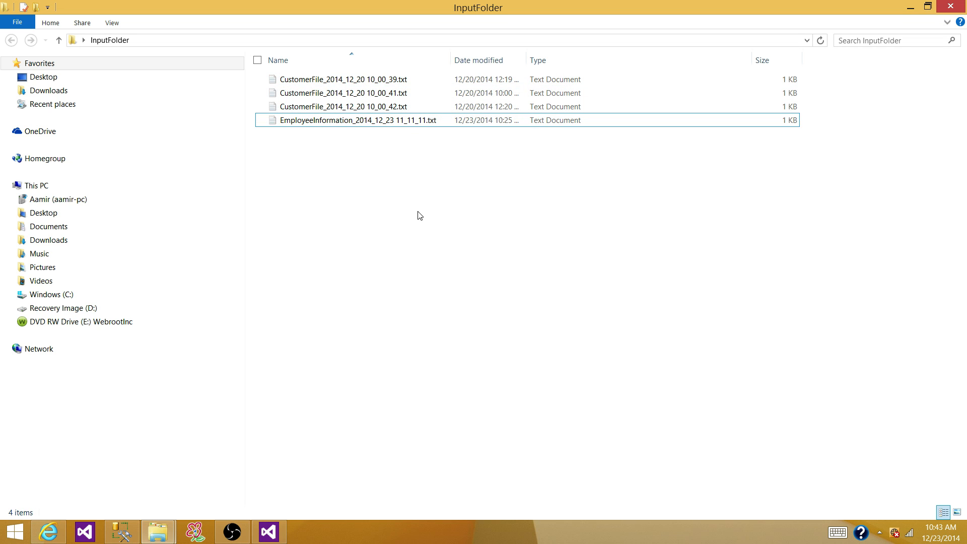
left_click(268, 532)
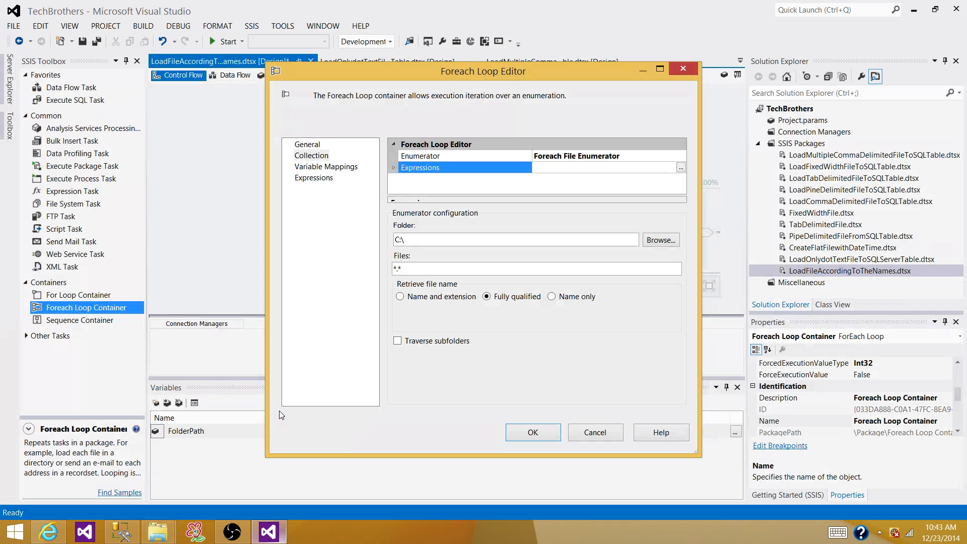
left_click(407, 265)
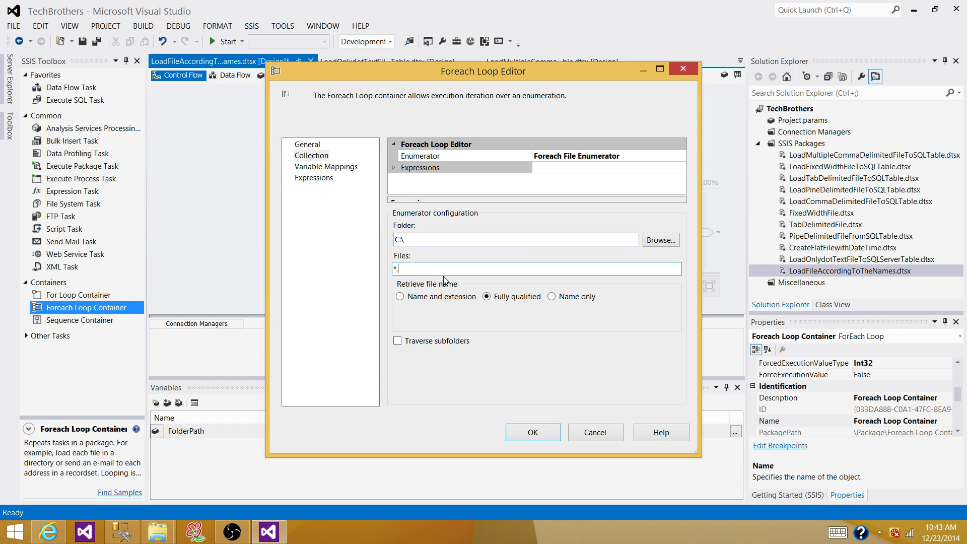
type("txt")
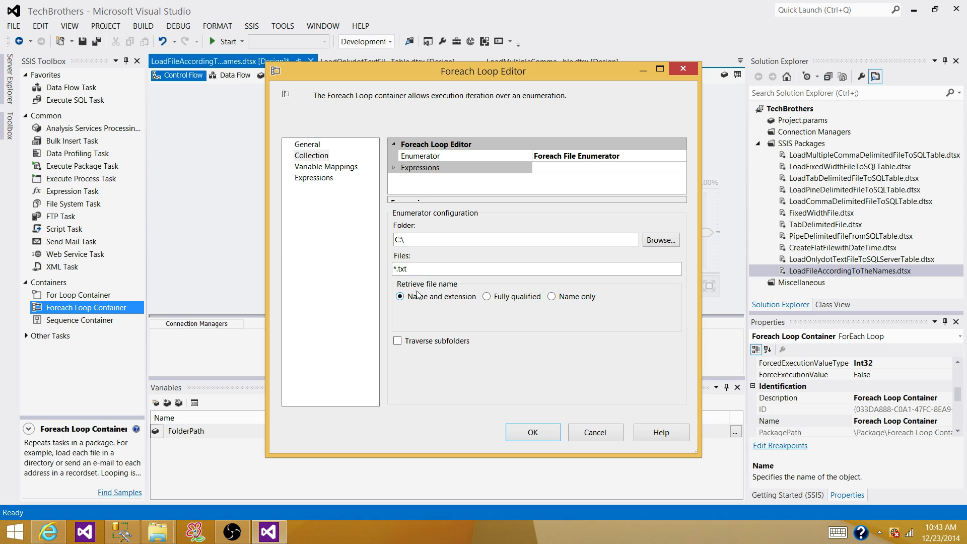
Step: Map the loop's collection value to a new String variable named FileName and apply the Foreach Loop settings
left_click(319, 168)
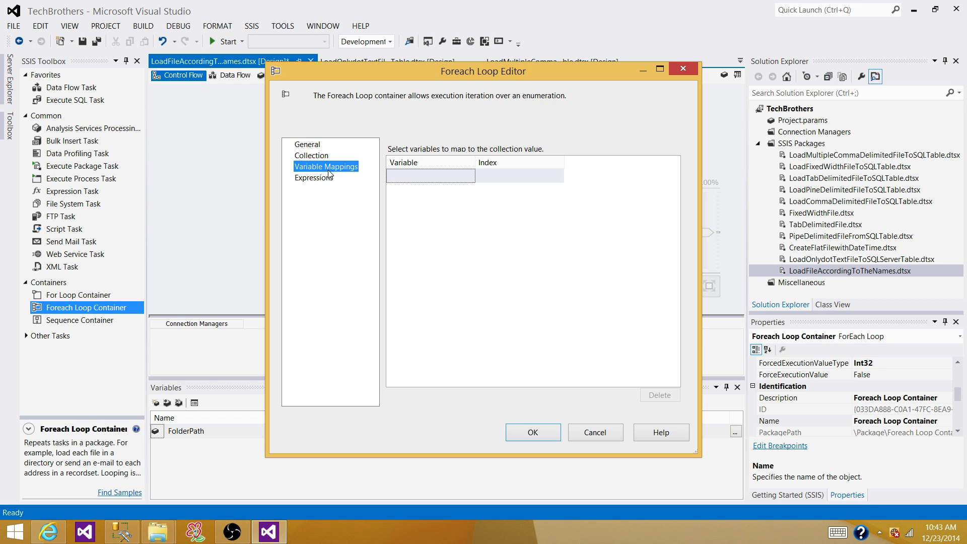
left_click(447, 176)
left_click(470, 177)
left_click(418, 188)
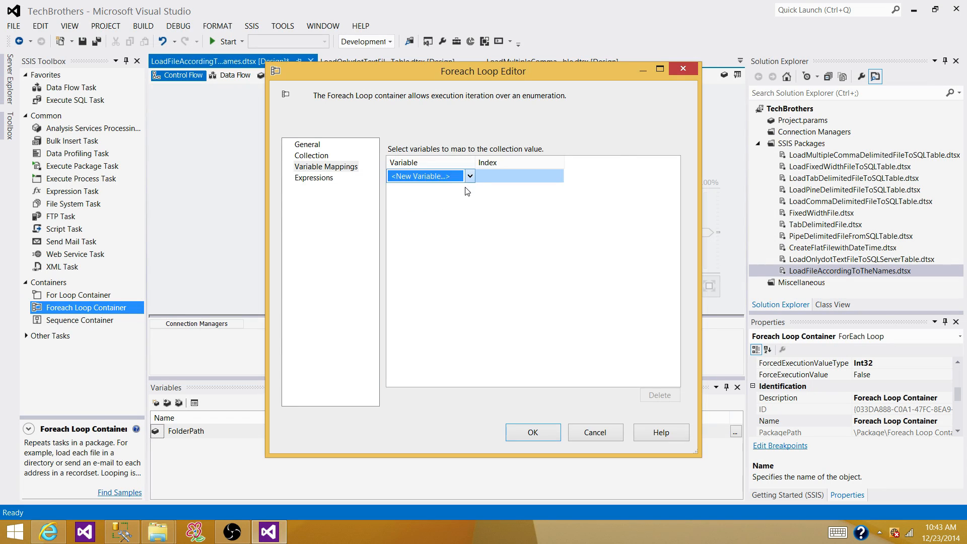
left_click_drag(531, 236, 390, 231)
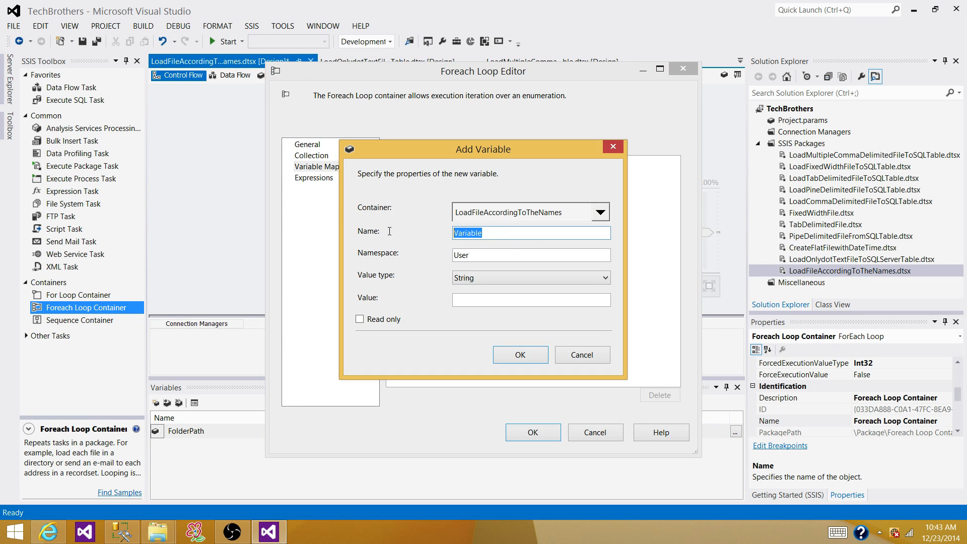
type("file")
key("BackSpace")
key("BackSpace")
key("BackSpace")
type("Fi")
left_click(516, 357)
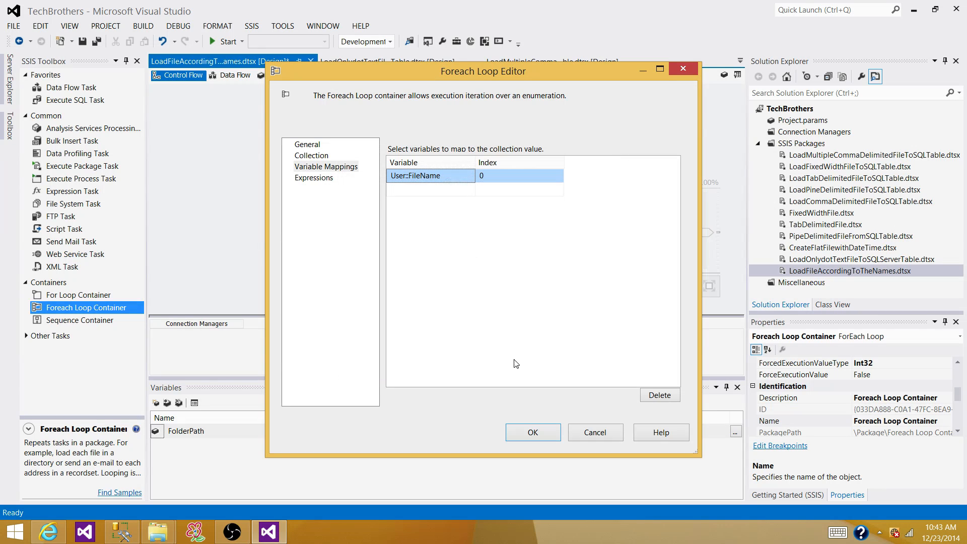
left_click(533, 433)
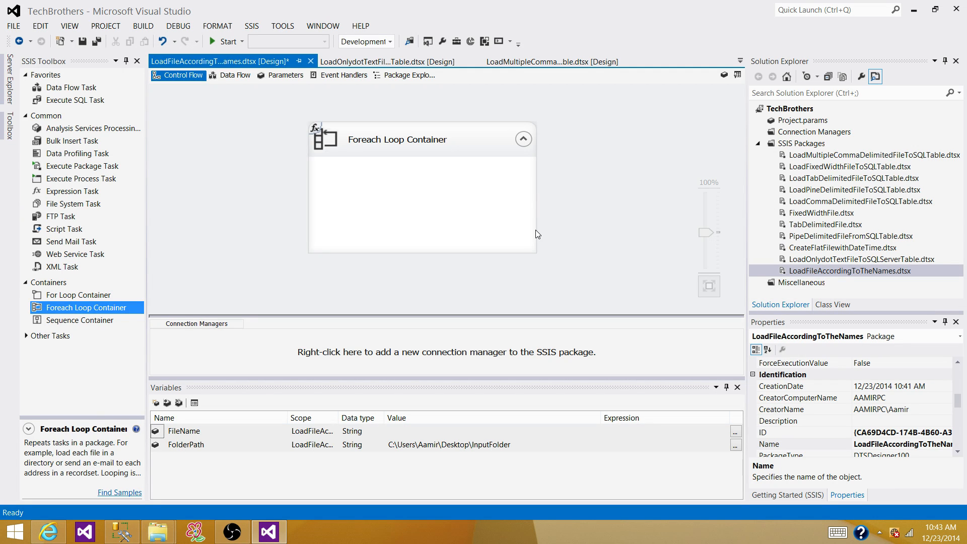
Step: Enlarge the Foreach Loop Container and place two Data Flow Tasks side by side inside it
left_click(474, 224)
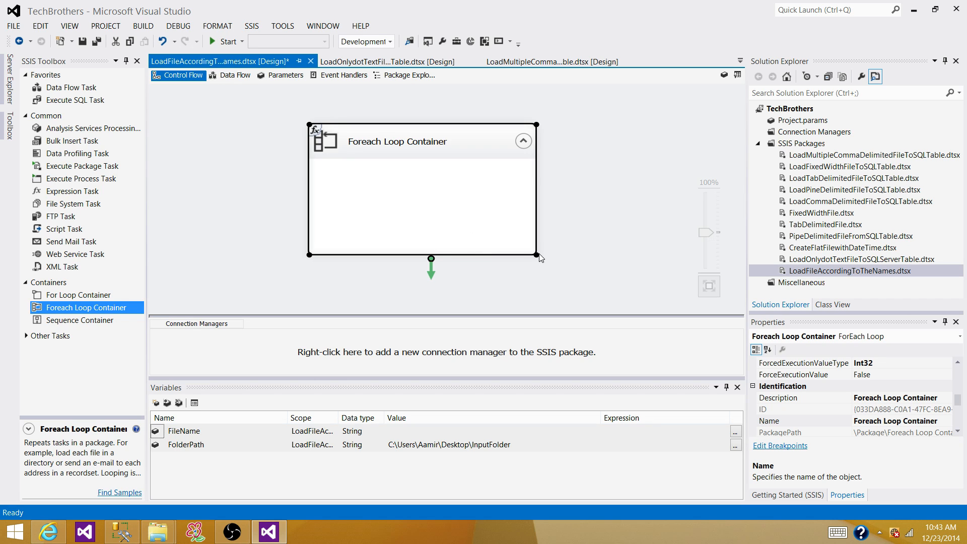
left_click_drag(536, 254, 635, 286)
left_click(217, 178)
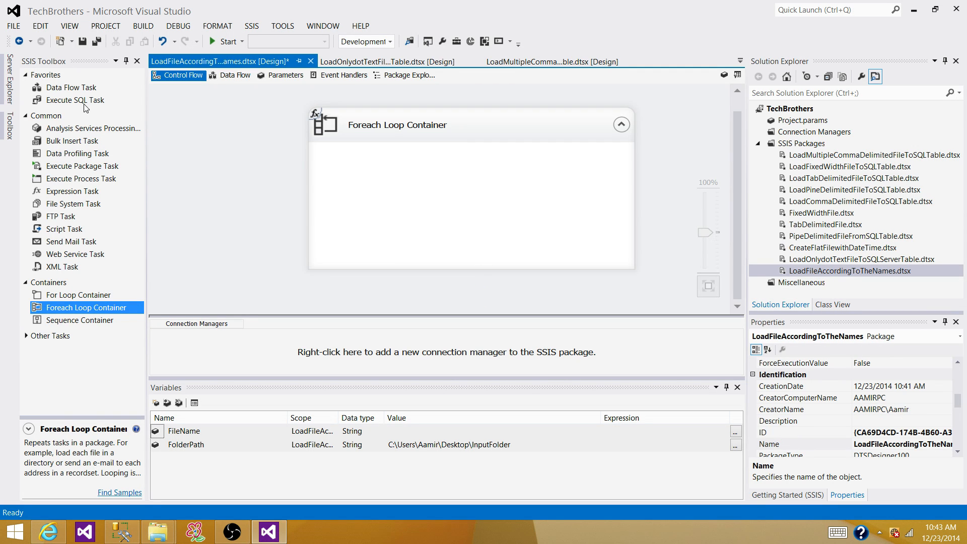
left_click_drag(72, 88, 347, 186)
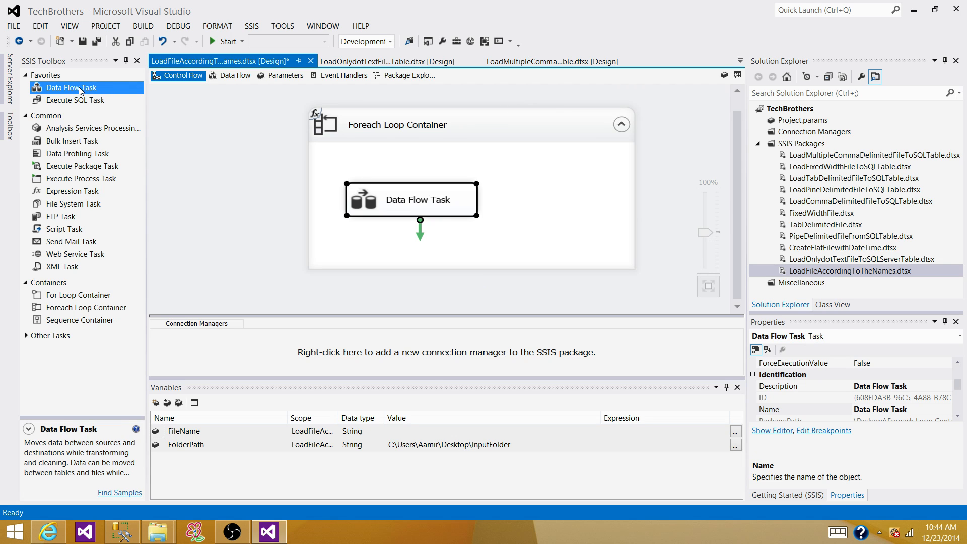
left_click_drag(80, 90, 523, 185)
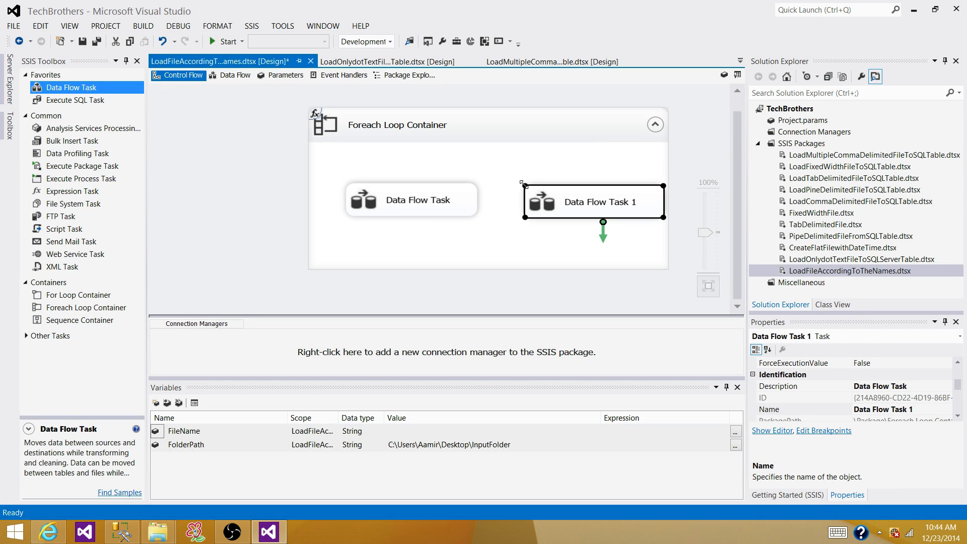
Step: Rename the first Data Flow Task in the loop to DFT_Customer
left_click(446, 208)
left_click(447, 201)
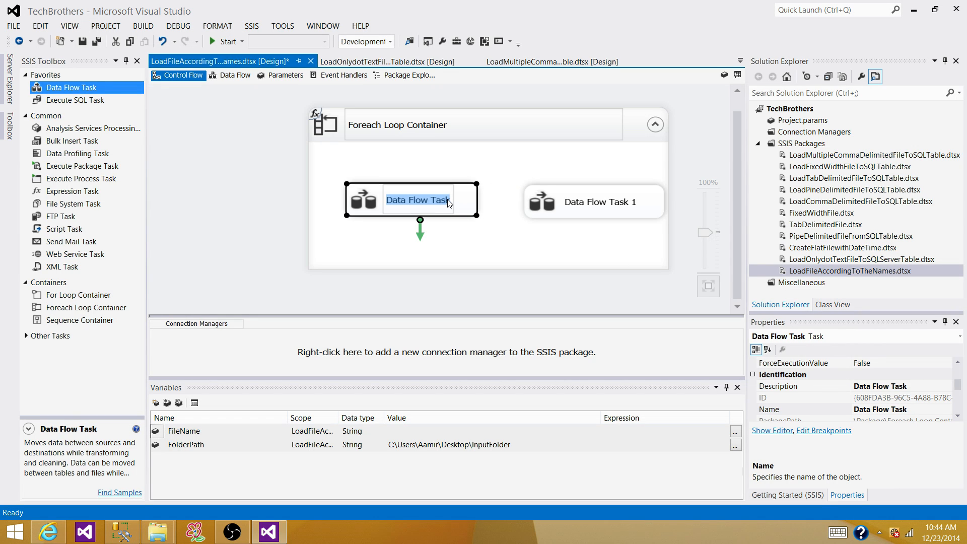
type("V")
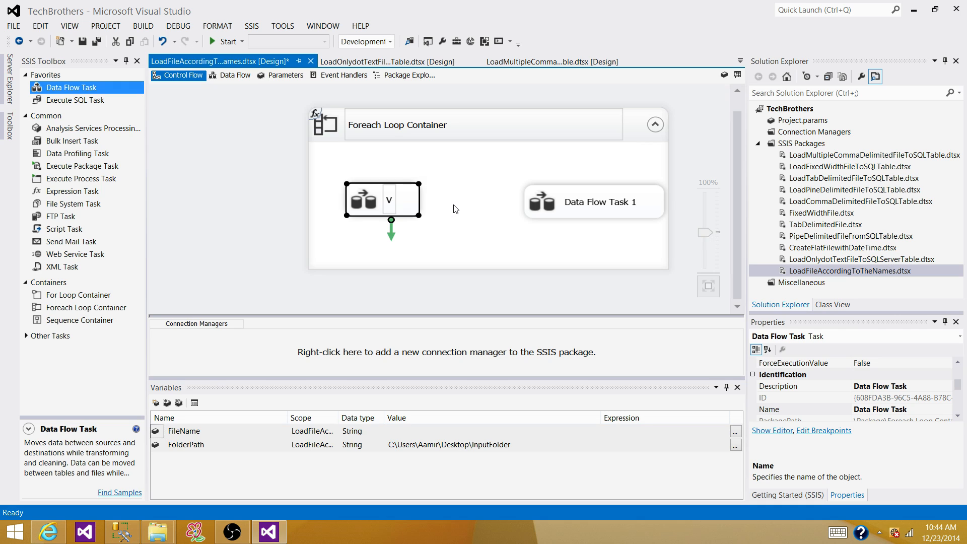
key("BackSpace")
type("DFT_Cu")
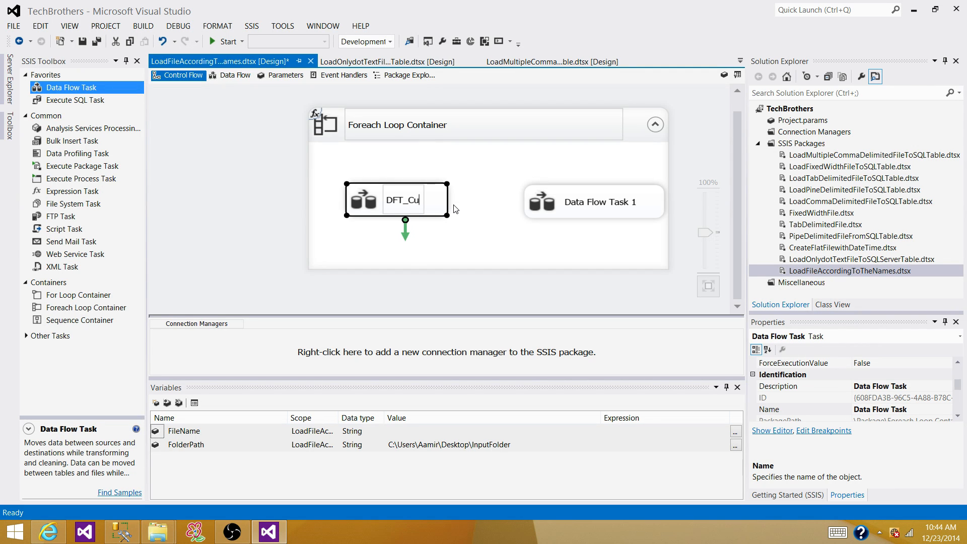
type("stomer")
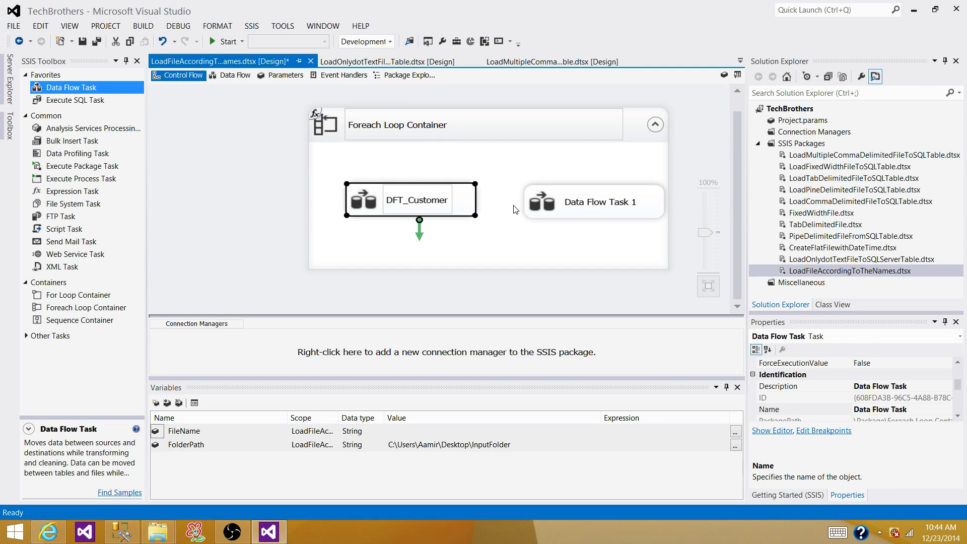
left_click(515, 210)
Step: Rename the second Data Flow Task in the loop to DFT_Employee
left_click(615, 206)
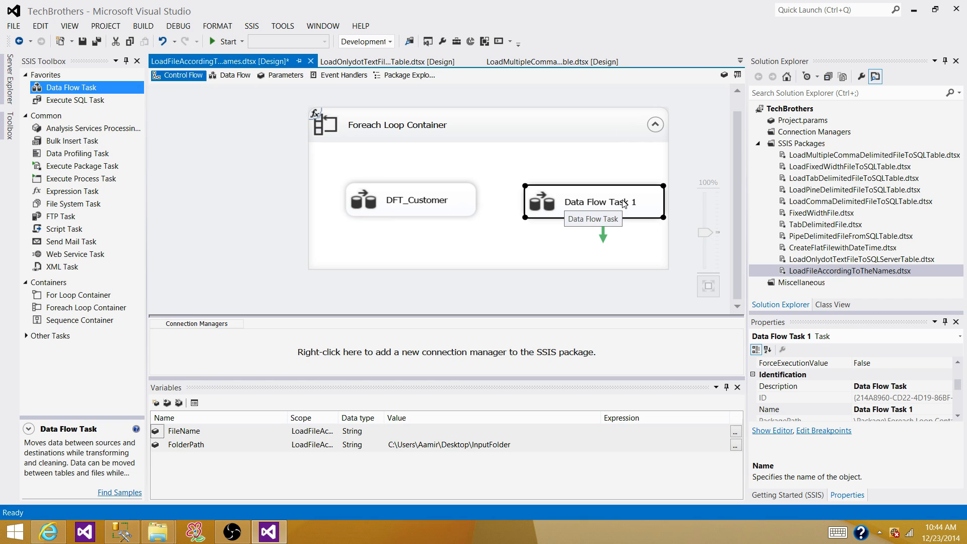
left_click(626, 204)
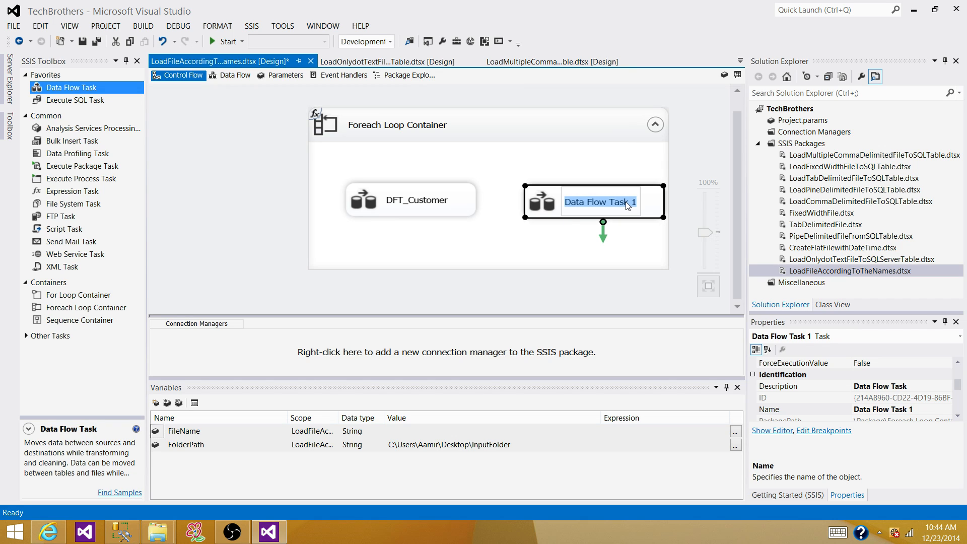
type("DFT")
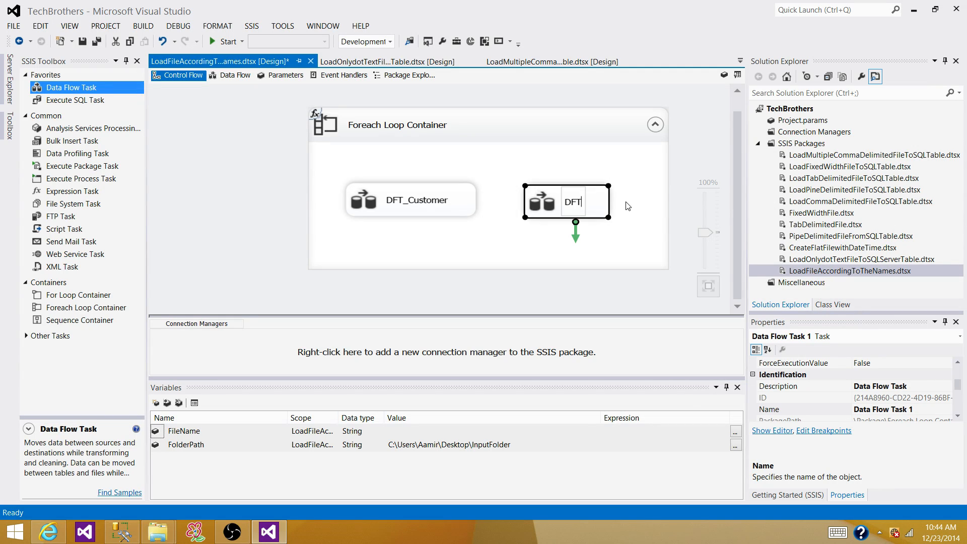
type("_Employee")
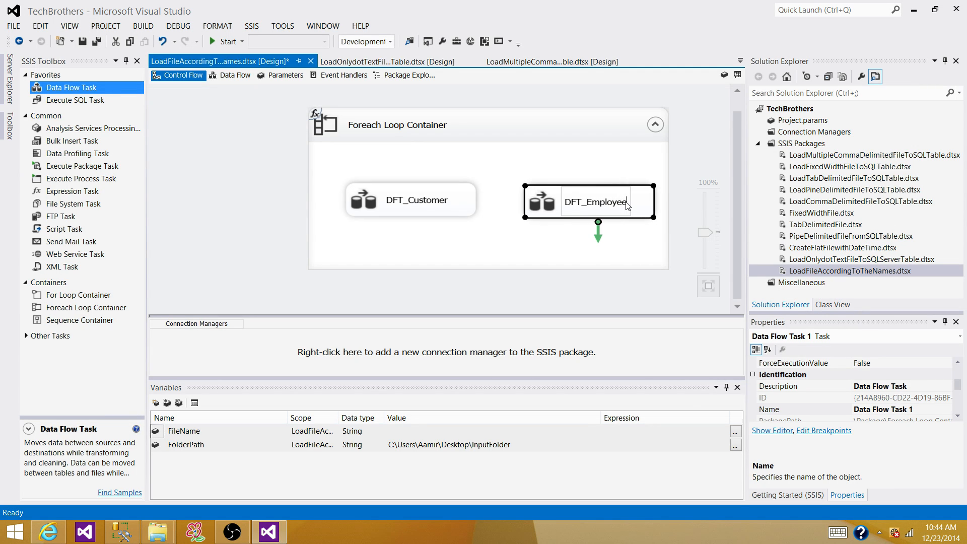
left_click(545, 243)
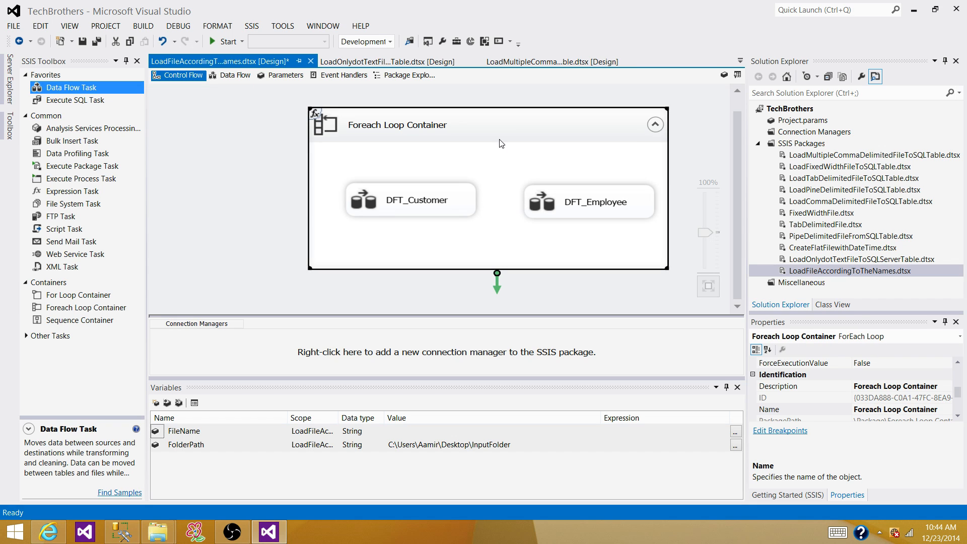
Step: Shift the Foreach Loop Container to the left and line up both data flow tasks lower inside it, leaving space above them
left_click_drag(468, 136, 443, 137)
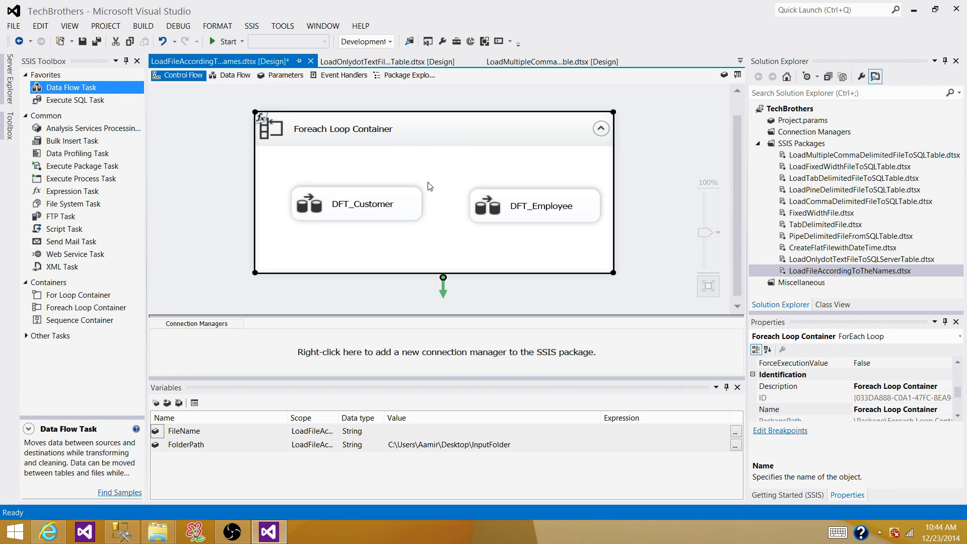
left_click(388, 212)
left_click_drag(403, 211, 403, 234)
left_click_drag(512, 212, 502, 239)
left_click(466, 190)
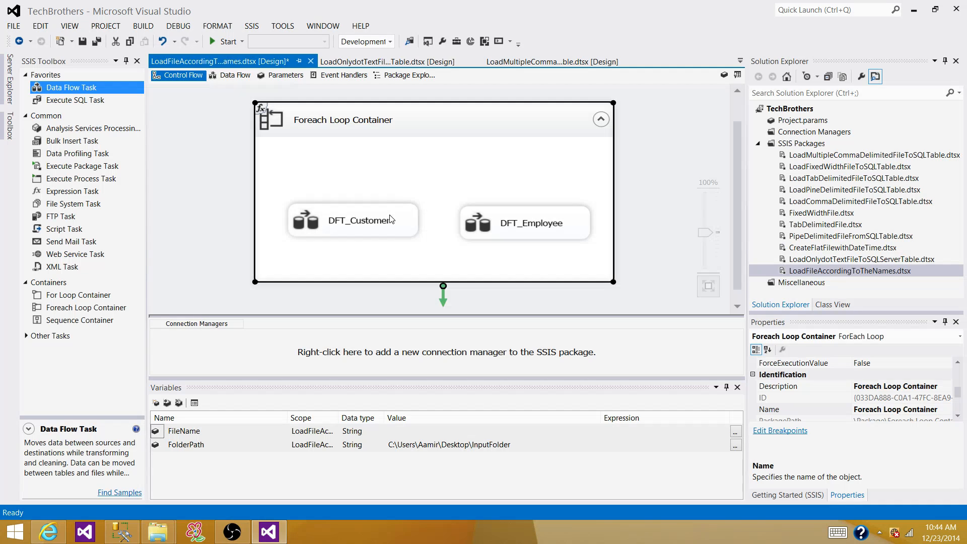
left_click_drag(389, 220, 390, 225)
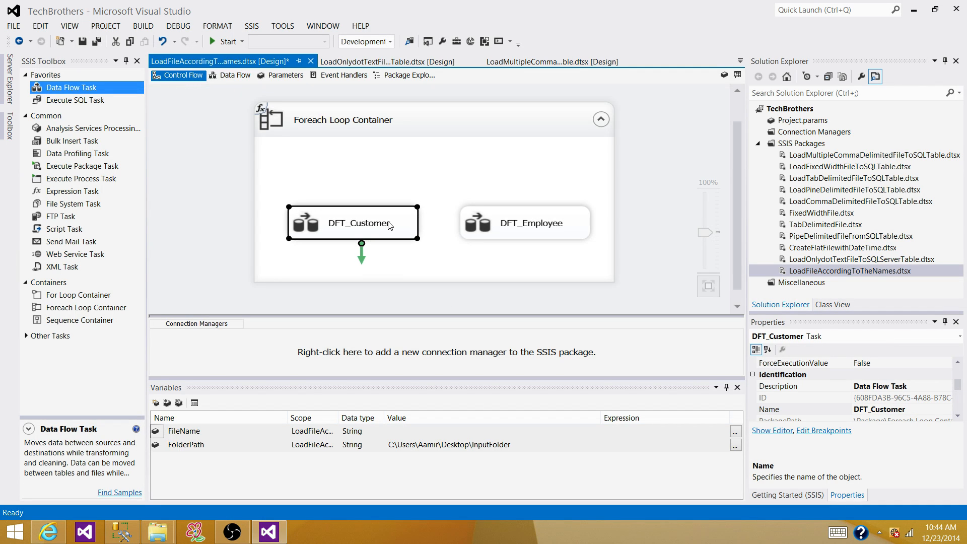
Step: Add a Script Task inside the Foreach Loop Container, centred above the two data flow tasks
left_click(455, 190)
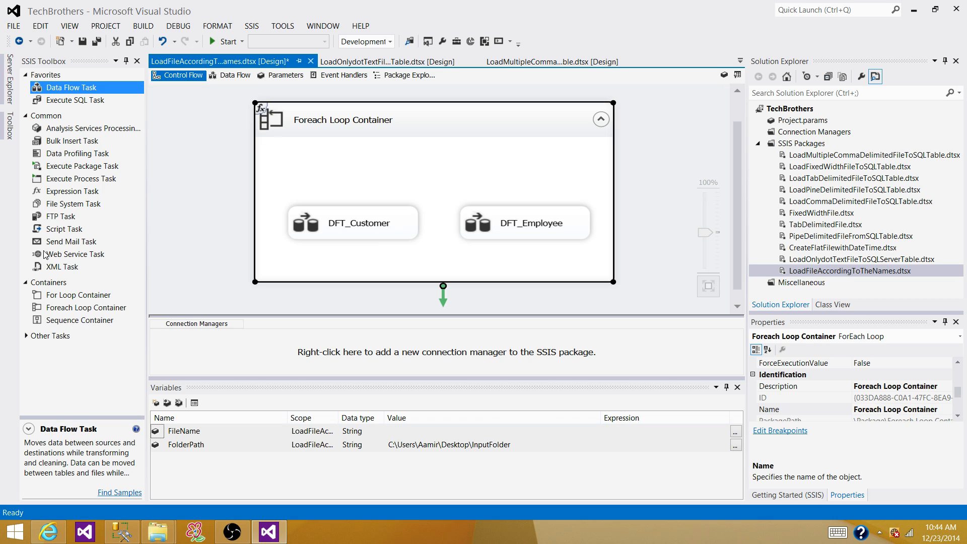
left_click(26, 336)
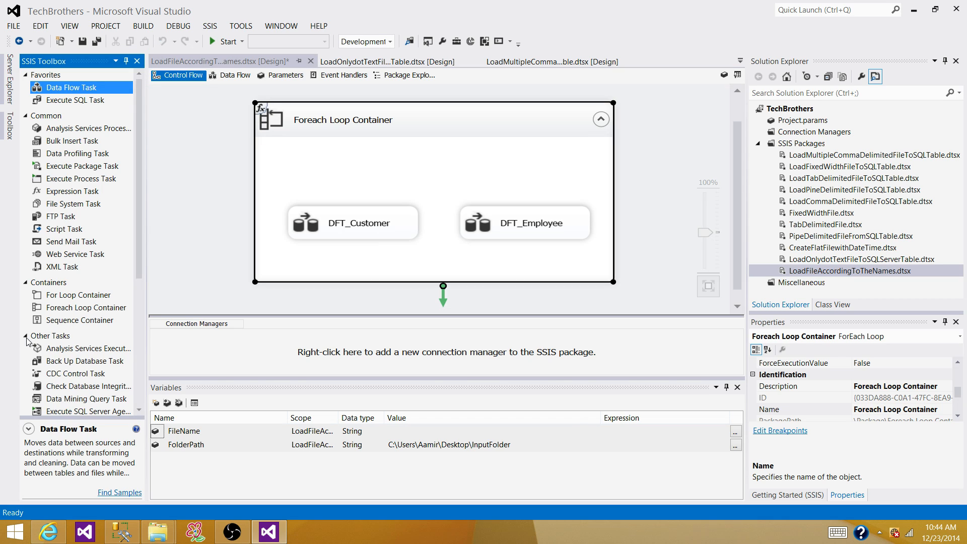
left_click(26, 336)
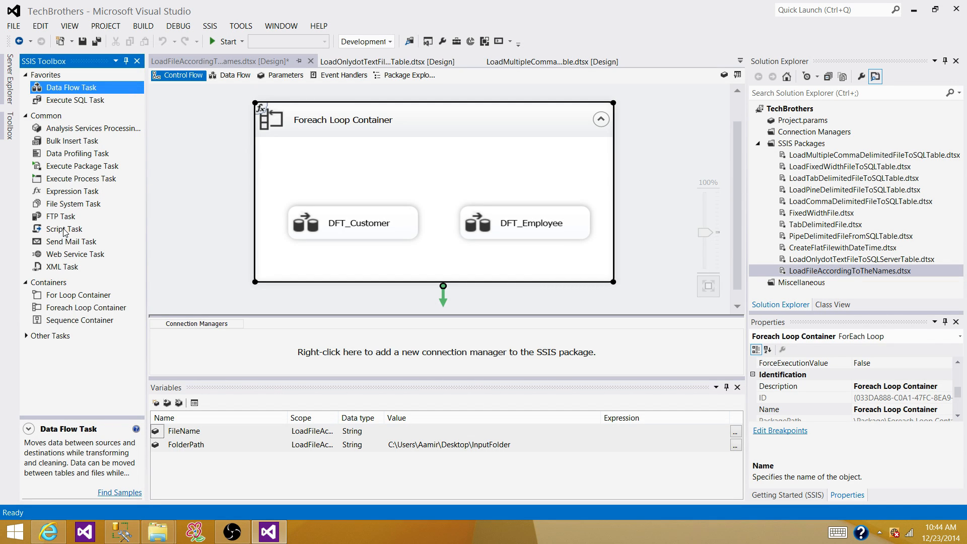
left_click_drag(63, 230, 388, 157)
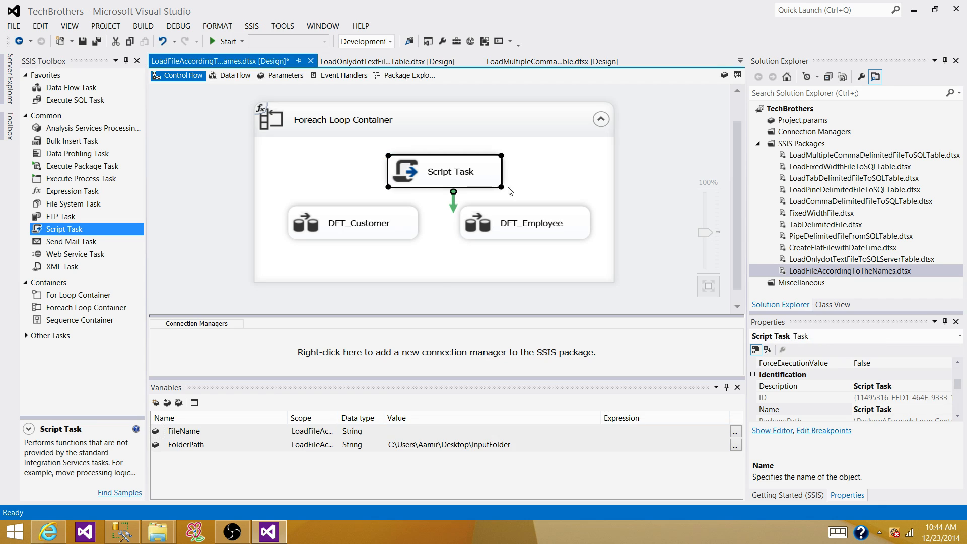
Step: Connect the Script Task to both DFT_Customer and DFT_Employee with precedence constraints
left_click(464, 173)
left_click_drag(445, 210, 355, 214)
left_click(451, 178)
left_click_drag(453, 211, 556, 217)
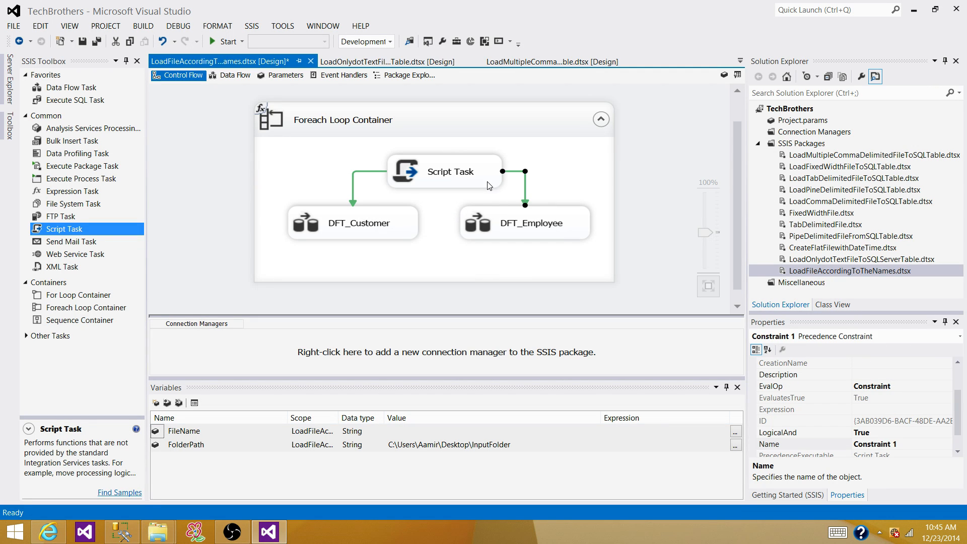
Step: Close the Variables window and spread out the loop's tasks, with the Script Task higher and both data flow tasks lower
left_click(455, 172)
left_click_drag(455, 172, 455, 171)
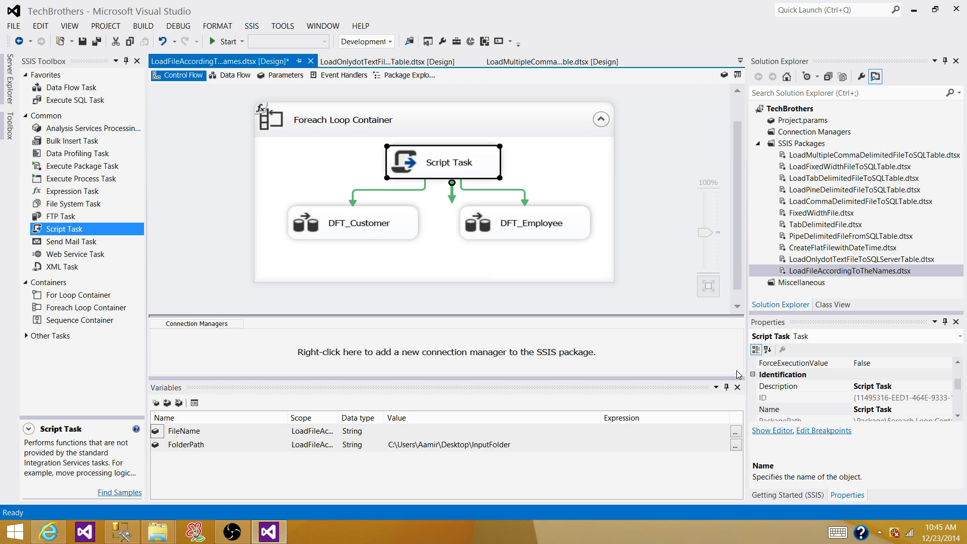
left_click(737, 387)
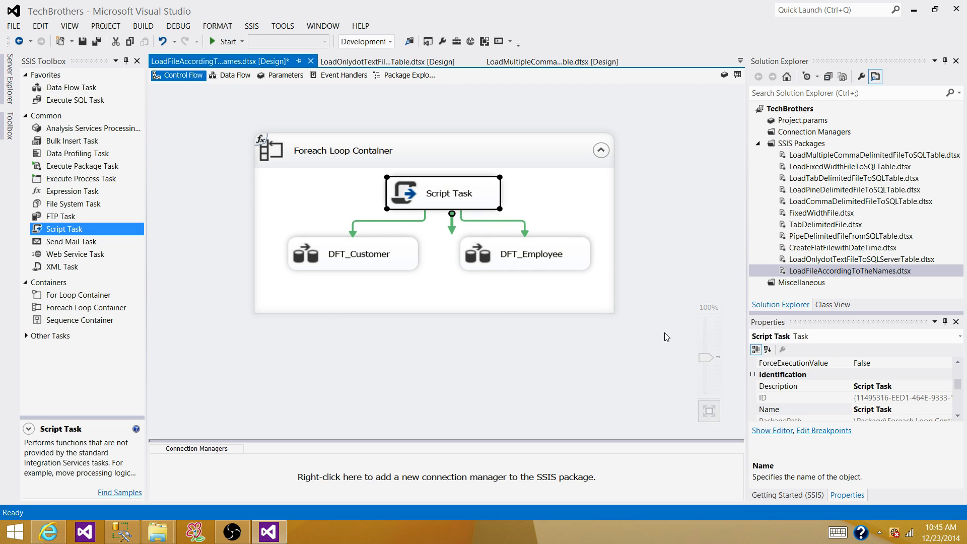
left_click(361, 257)
left_click_drag(529, 273, 525, 287)
left_click_drag(411, 263, 406, 284)
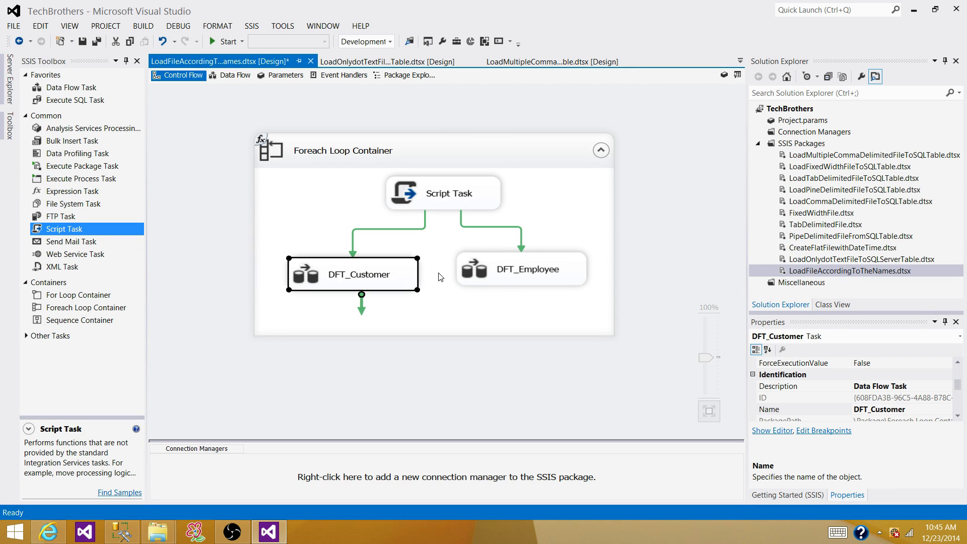
left_click(647, 237)
left_click(528, 270)
left_click_drag(528, 269, 535, 277)
left_click(624, 259)
left_click(421, 237)
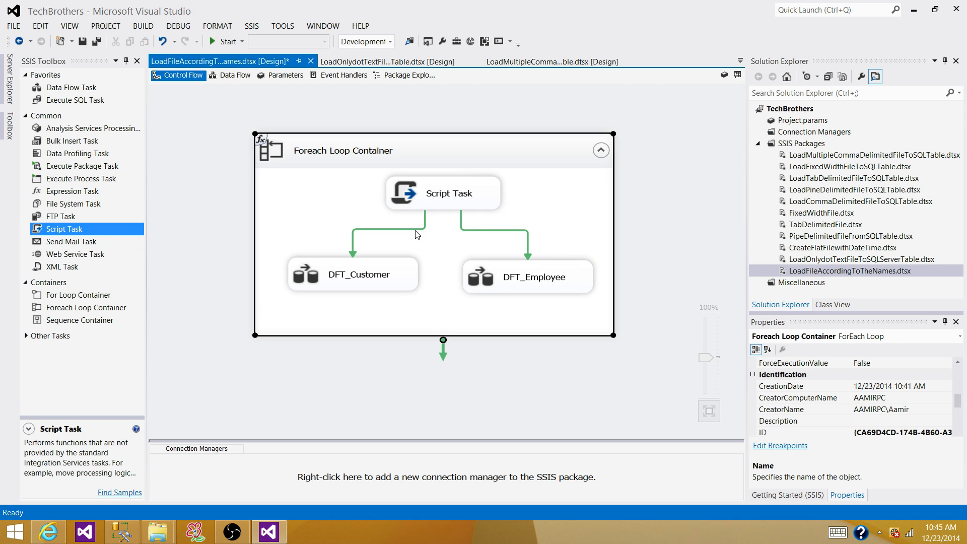
double_click(413, 229)
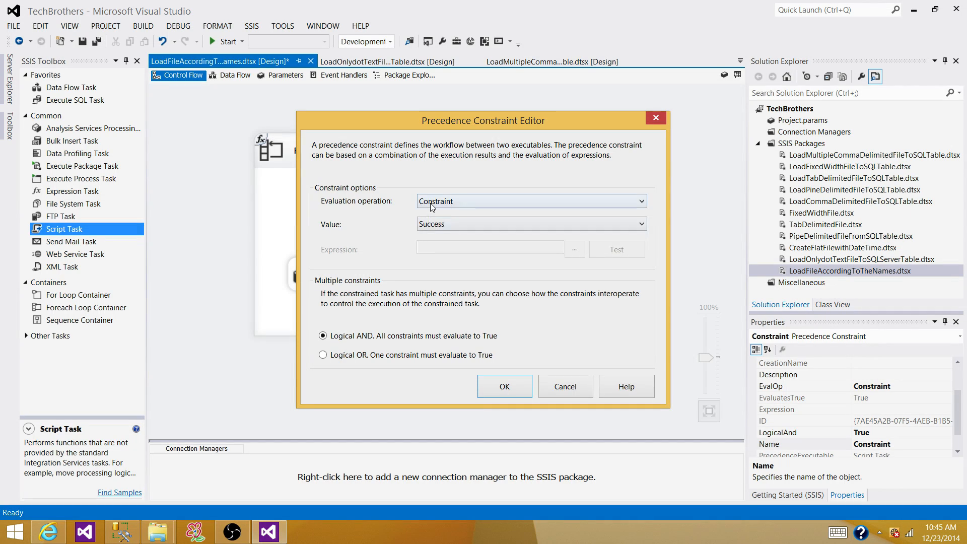
left_click(432, 207)
left_click(444, 221)
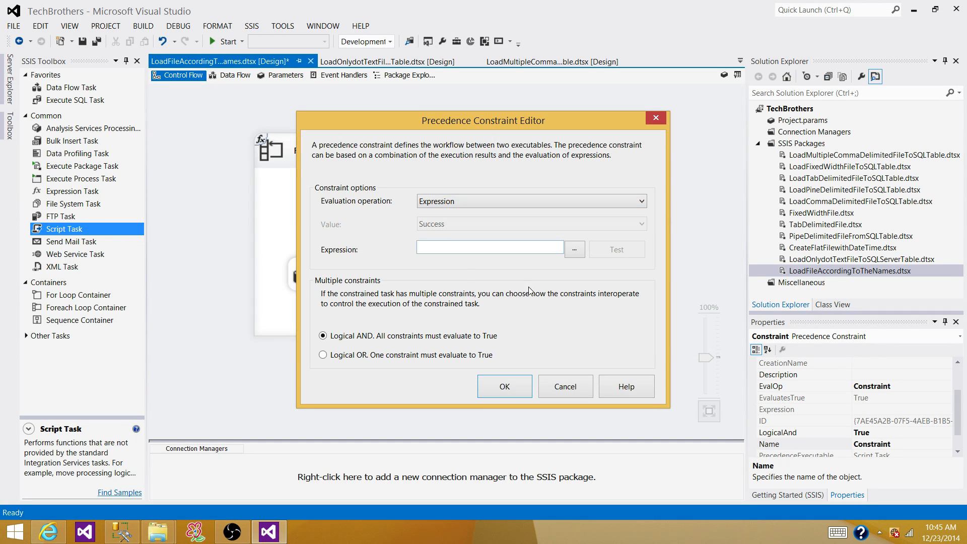
left_click(467, 248)
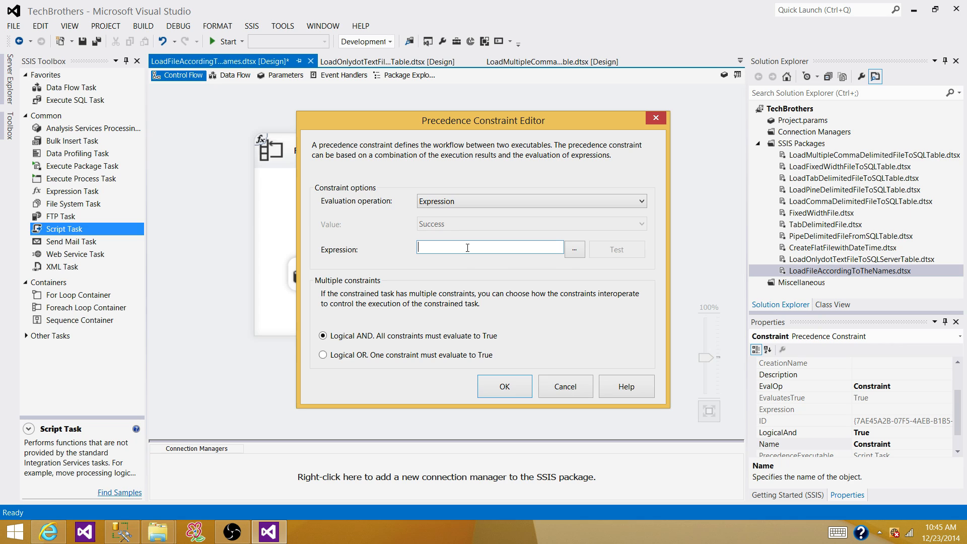
left_click(563, 390)
left_click(369, 278)
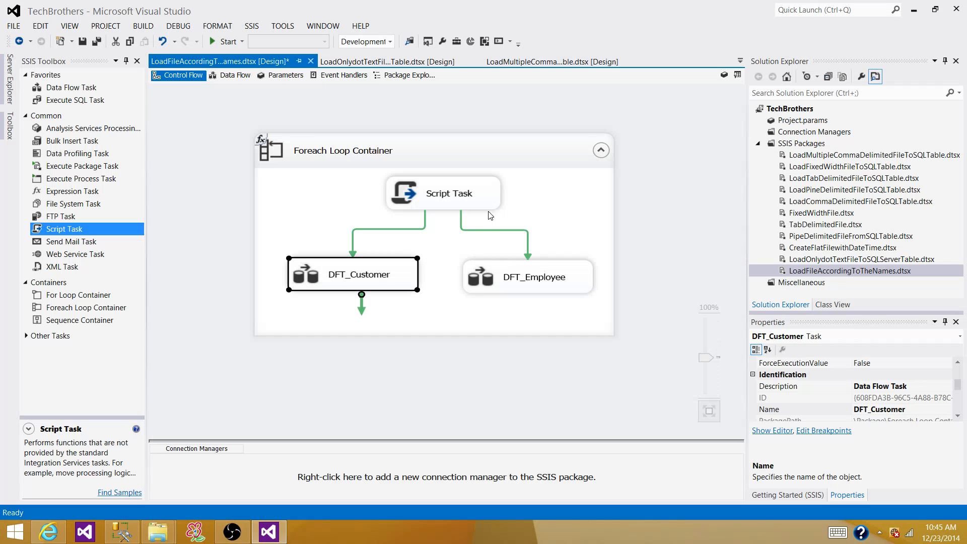
left_click(503, 231)
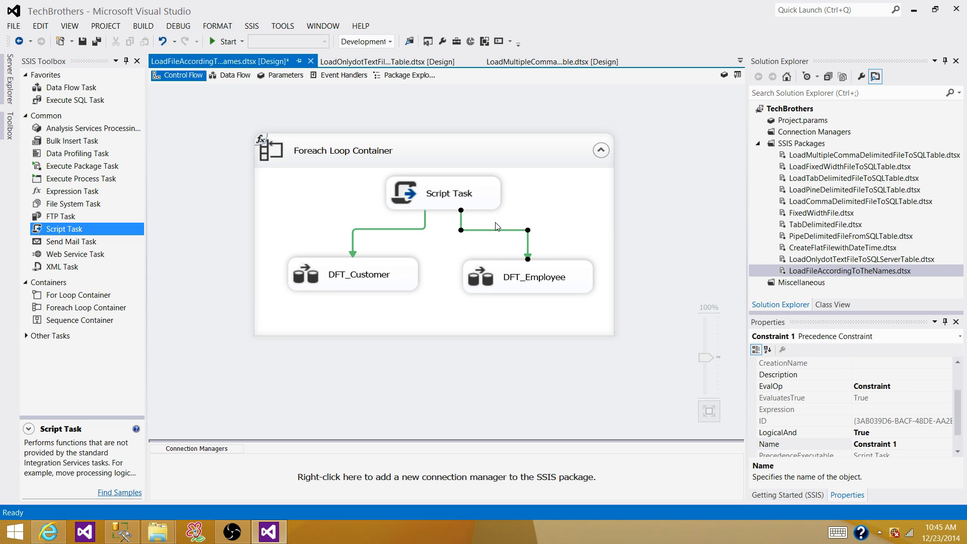
left_click(651, 241)
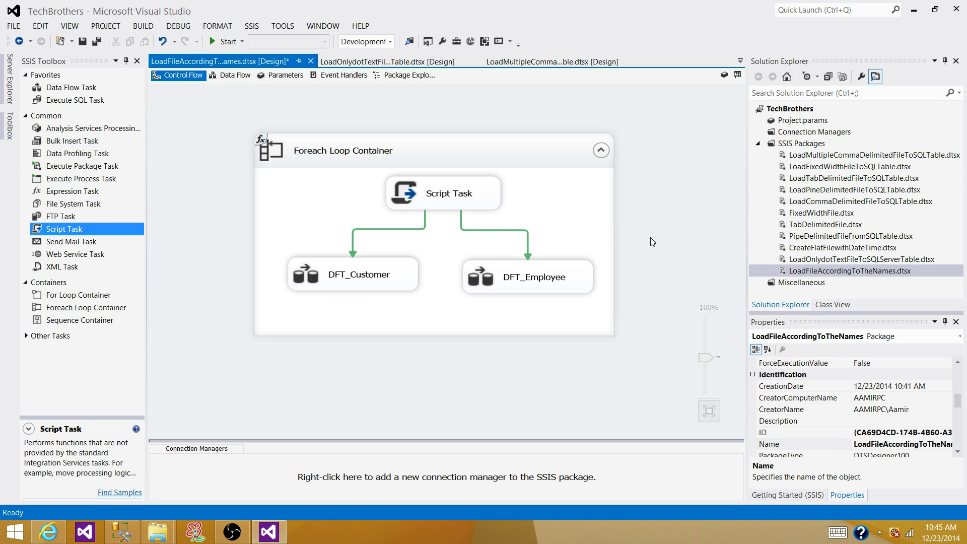
Step: Switch to the InputFolder window in File Explorer and examine how the customer and employee text files are named
mouse_move(158, 532)
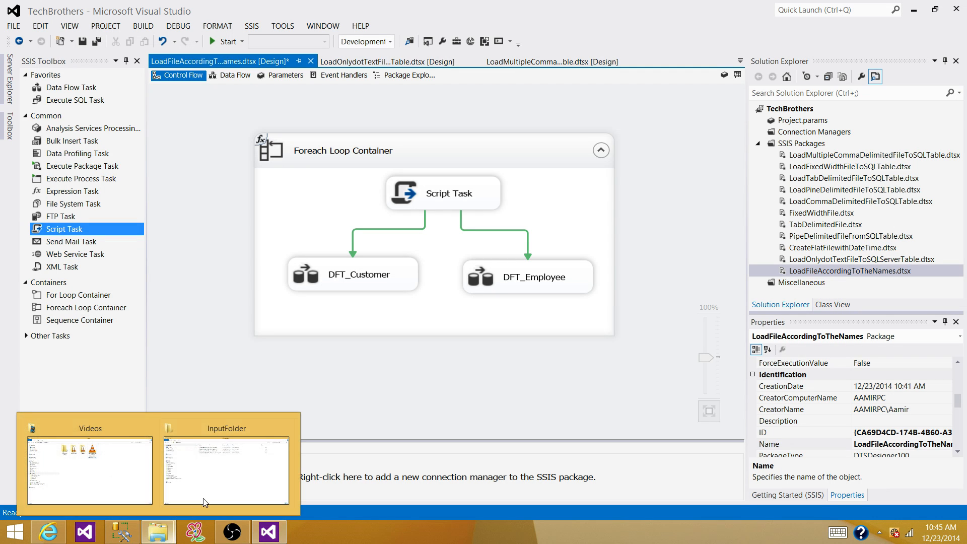
left_click(267, 444)
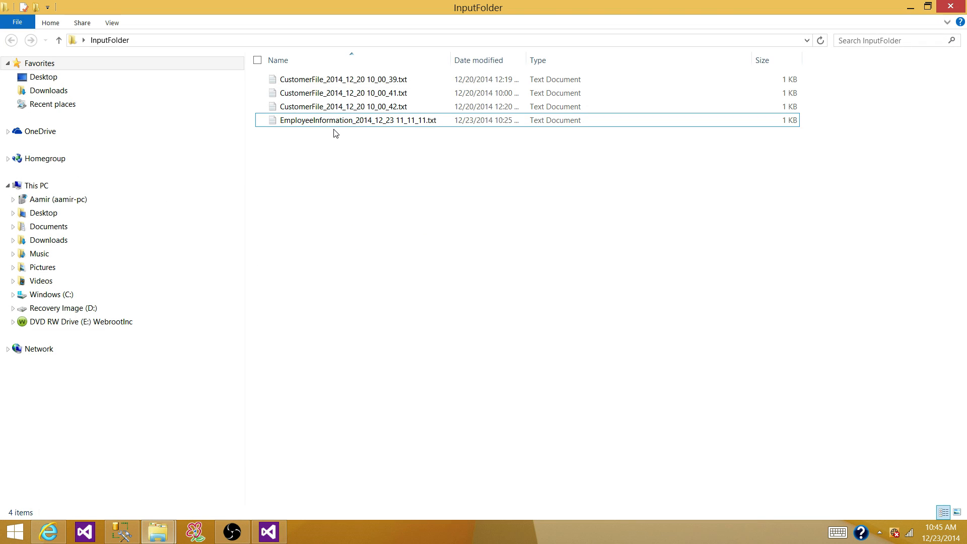
left_click(386, 82)
left_click(403, 80)
left_click_drag(411, 80, 285, 79)
right_click(283, 79)
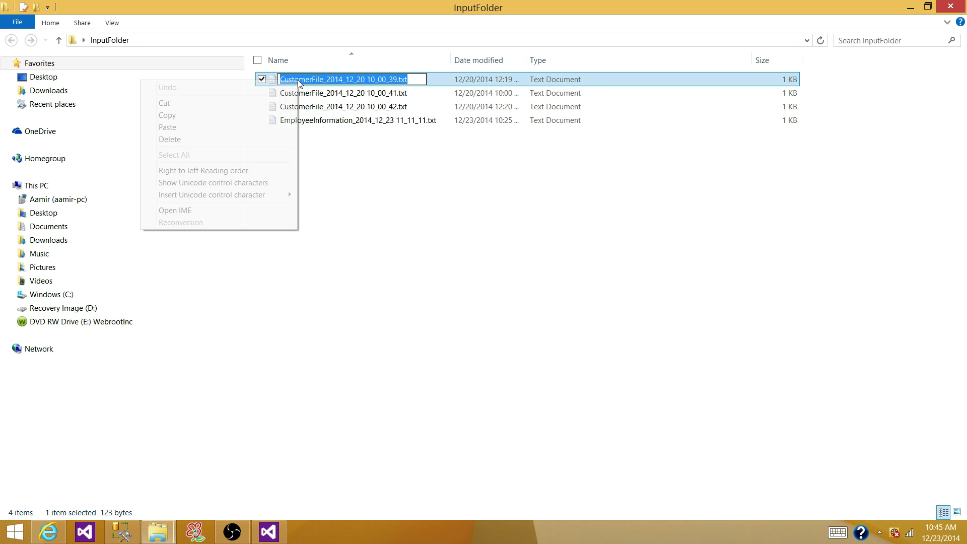
left_click(266, 116)
left_click(432, 229)
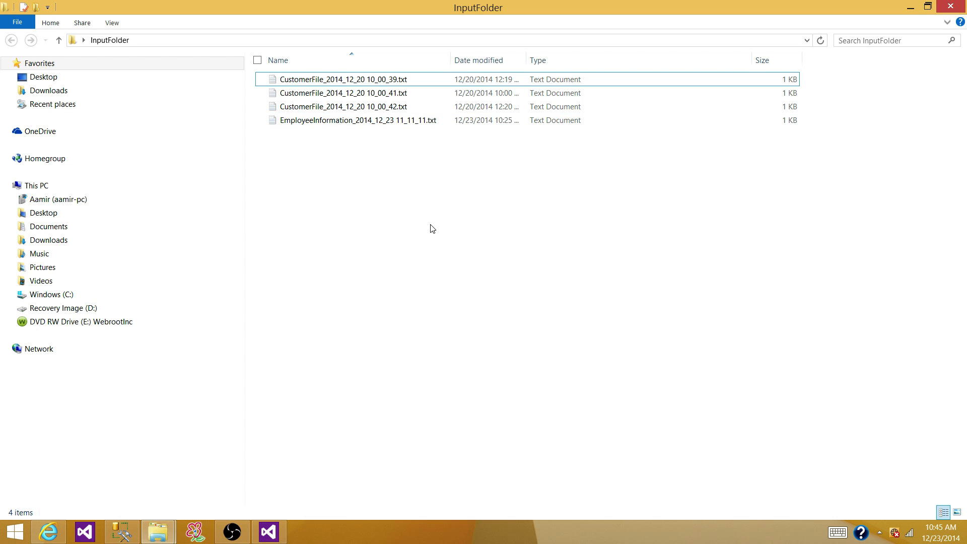
left_click(336, 83)
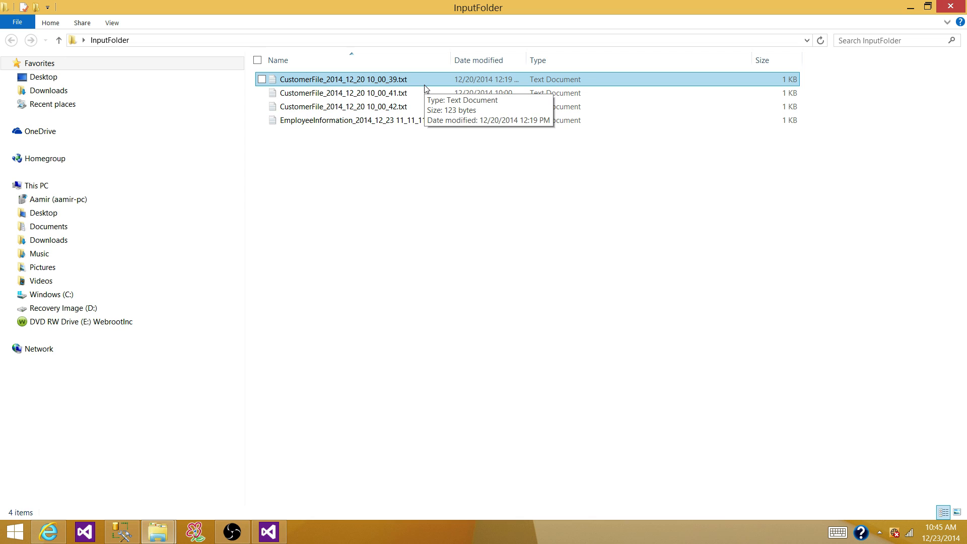
left_click(436, 145)
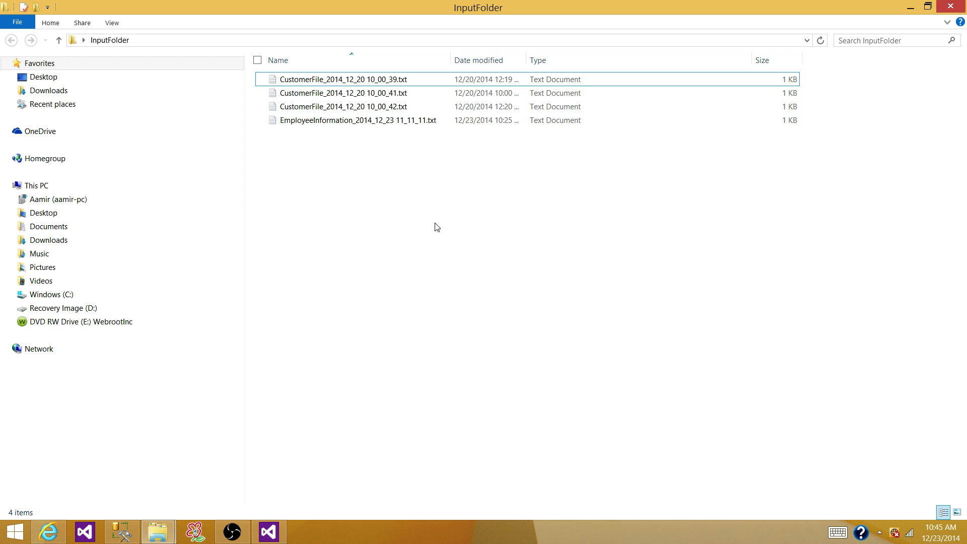
left_click(329, 82)
Step: Switch to SQL Server Management Studio and examine the Reverse and Substring file-name queries in SQLQuery3.sql with the editor widened
left_click(121, 532)
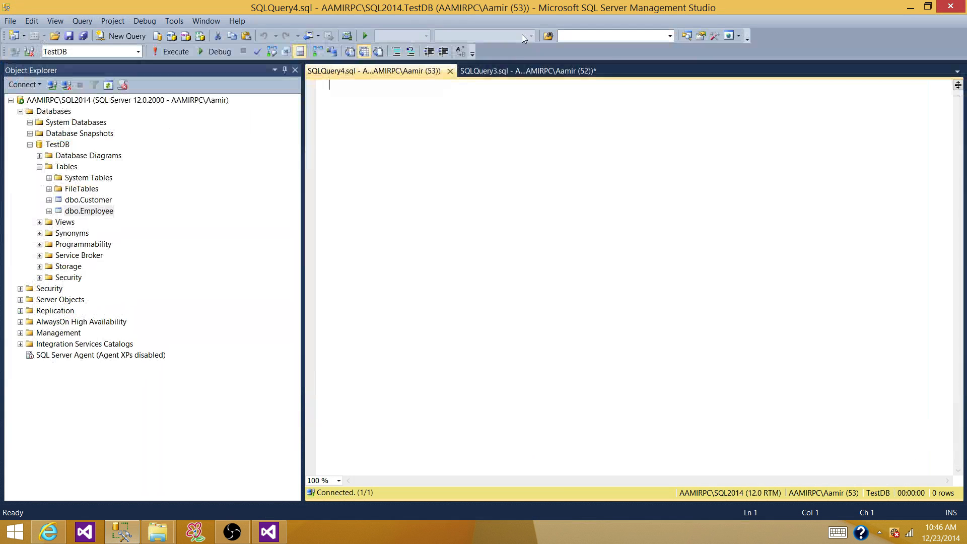
left_click(499, 71)
left_click_drag(304, 130, 104, 132)
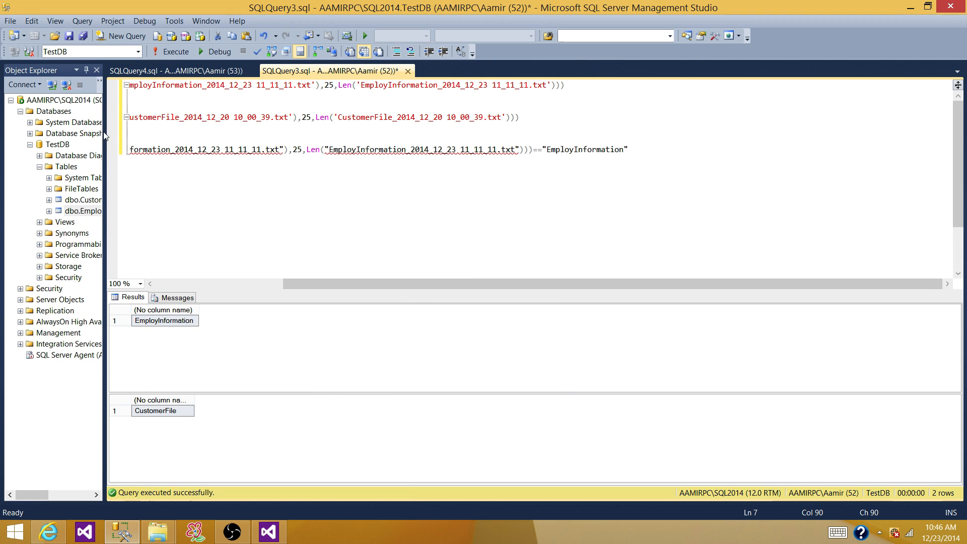
left_click(184, 282)
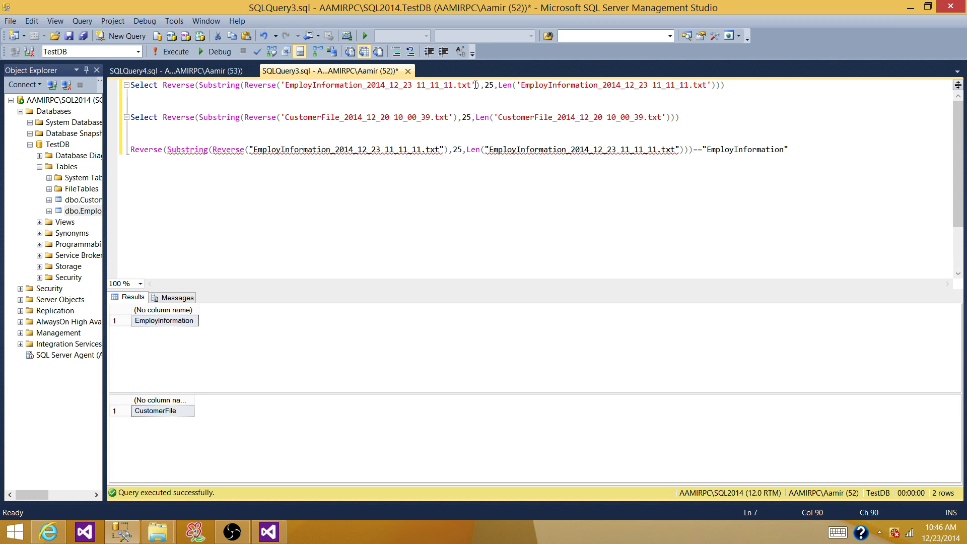
left_click_drag(476, 85, 284, 86)
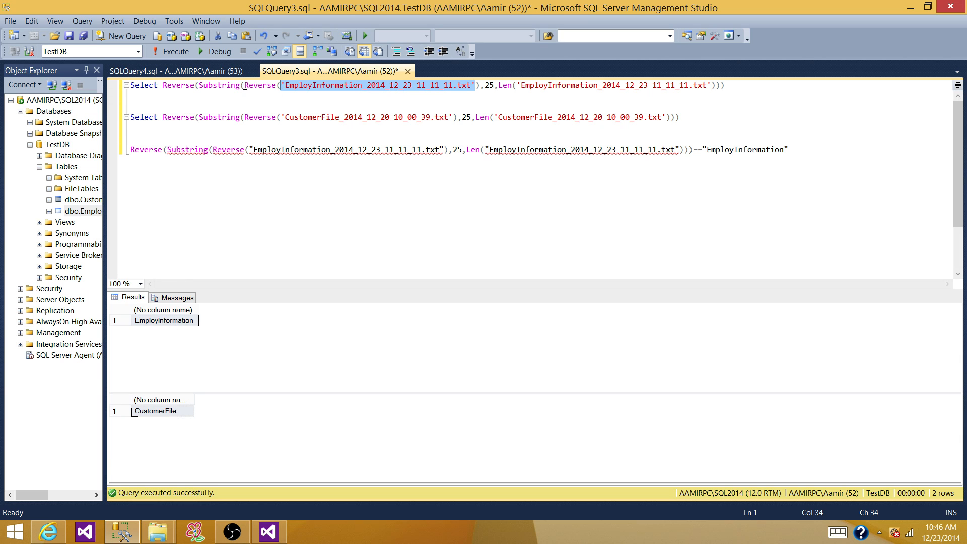
Step: Copy Reverse('EmployInformation_2014_12_23 11_11_11.txt') from the first query to a new line two rows below the last expression
left_click_drag(245, 84, 481, 91)
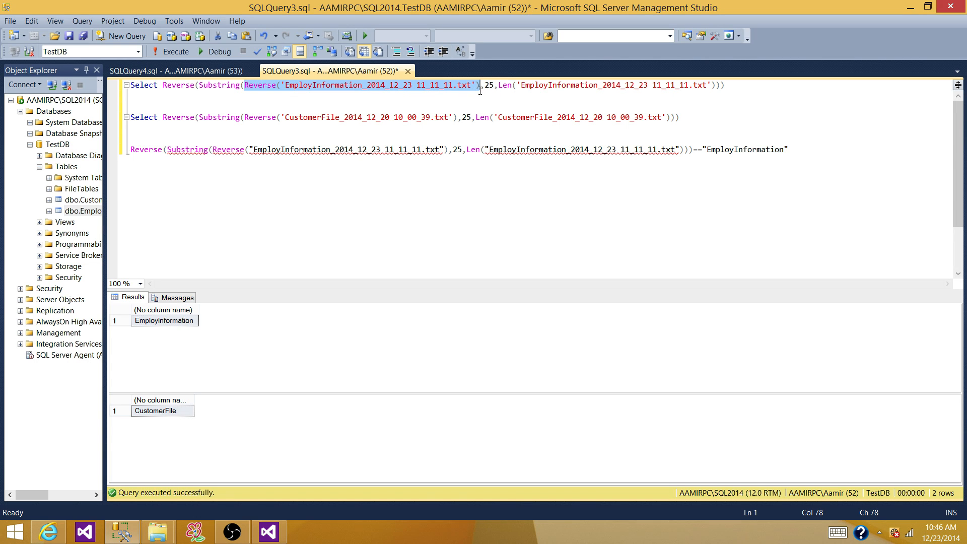
right_click(447, 87)
left_click(477, 108)
left_click(855, 183)
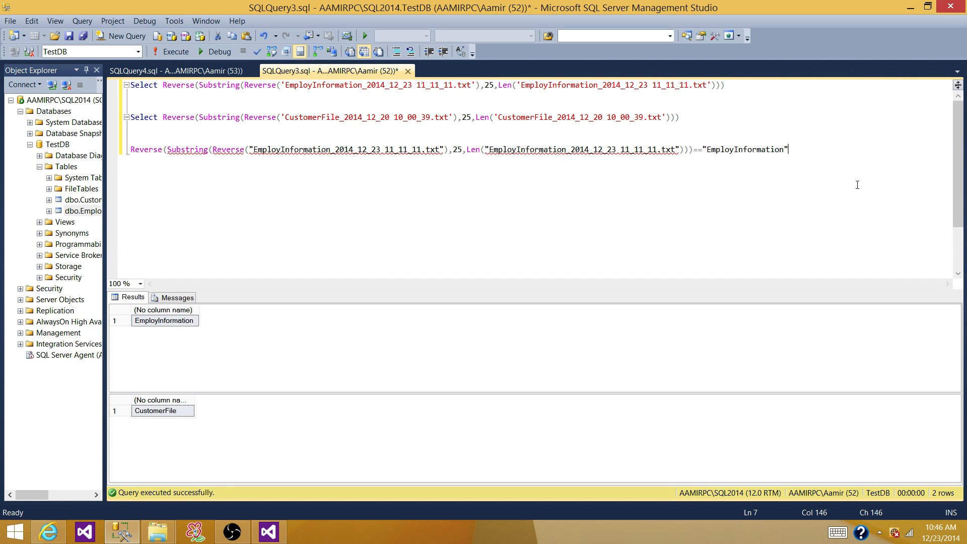
key("Return")
key("Return")
key("ctrl+v")
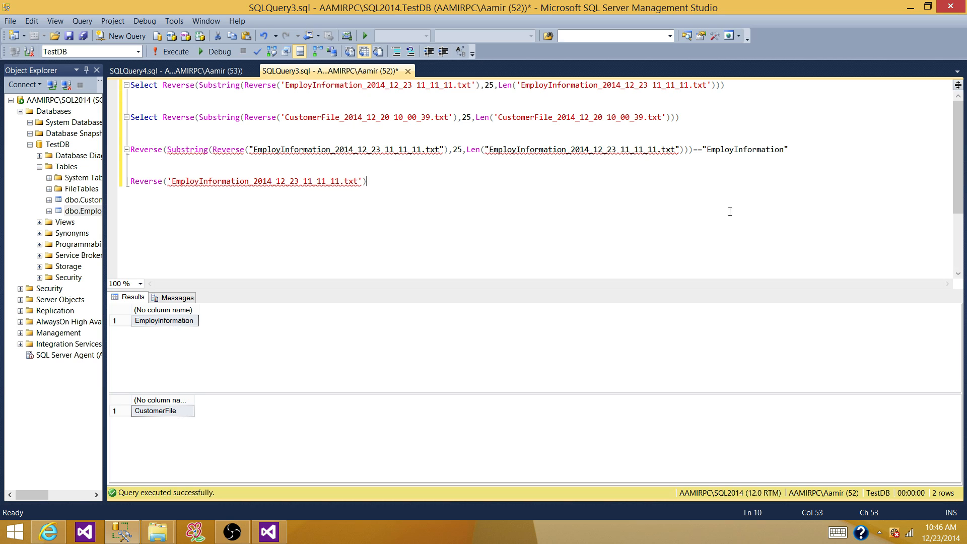
Step: Put Select in front of the copied Reverse expression and execute only that statement
left_click(132, 180)
type("Selec")
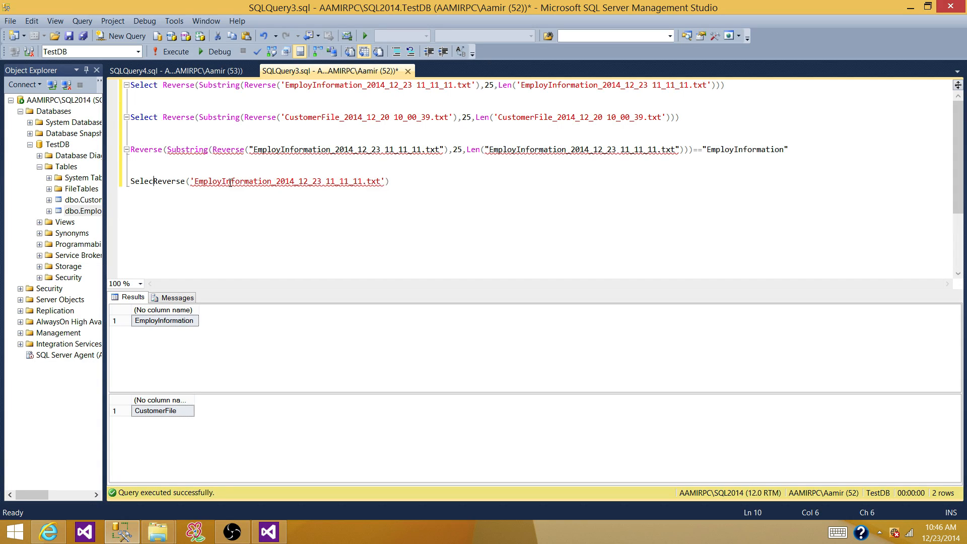
type("t")
left_click(258, 181)
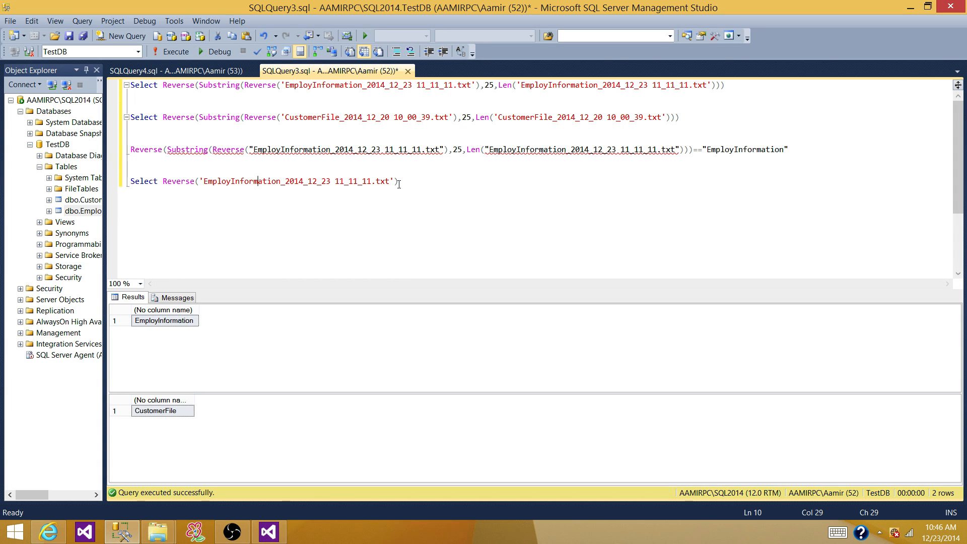
left_click_drag(398, 182, 127, 186)
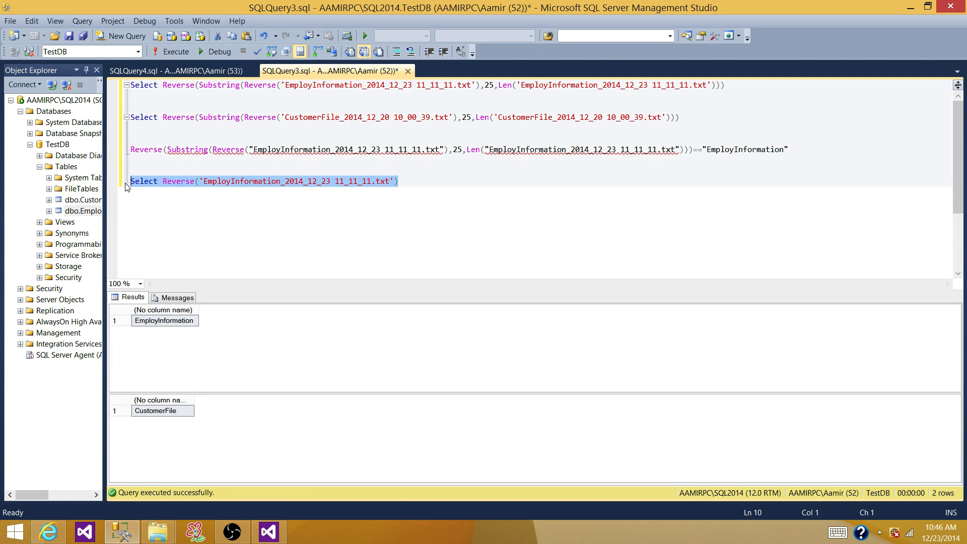
left_click(169, 52)
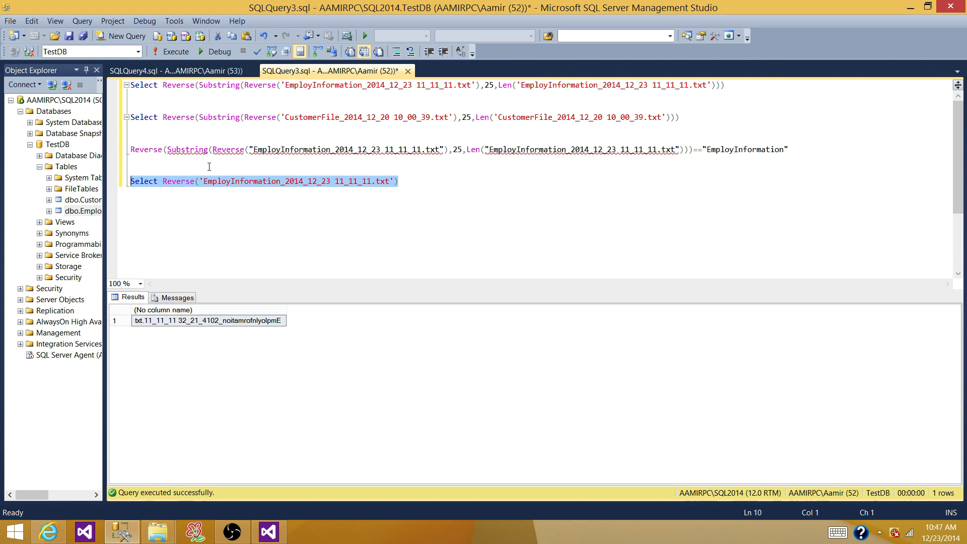
Step: Wrap the last statement's Reverse expression in substring with starting position 25 and begin a LEN call for its length
left_click(162, 184)
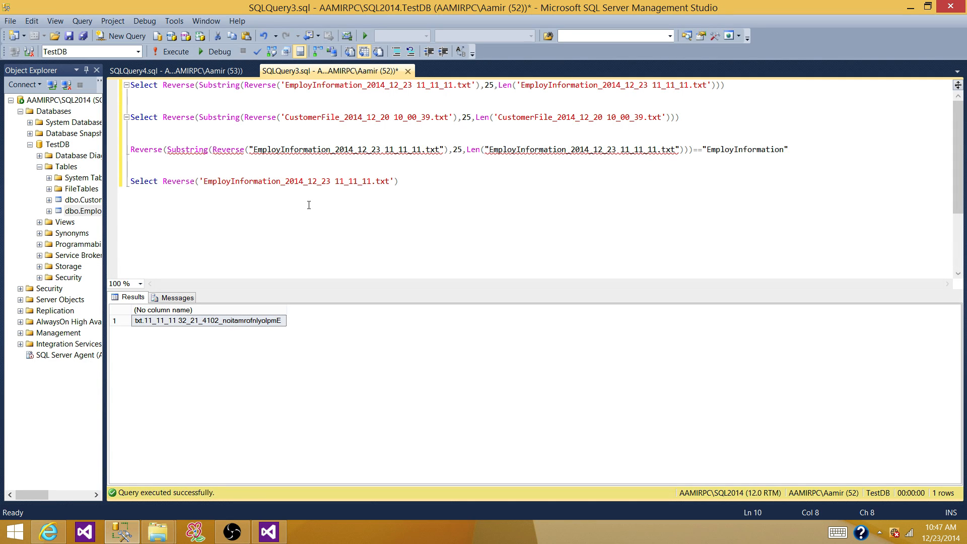
type("sub")
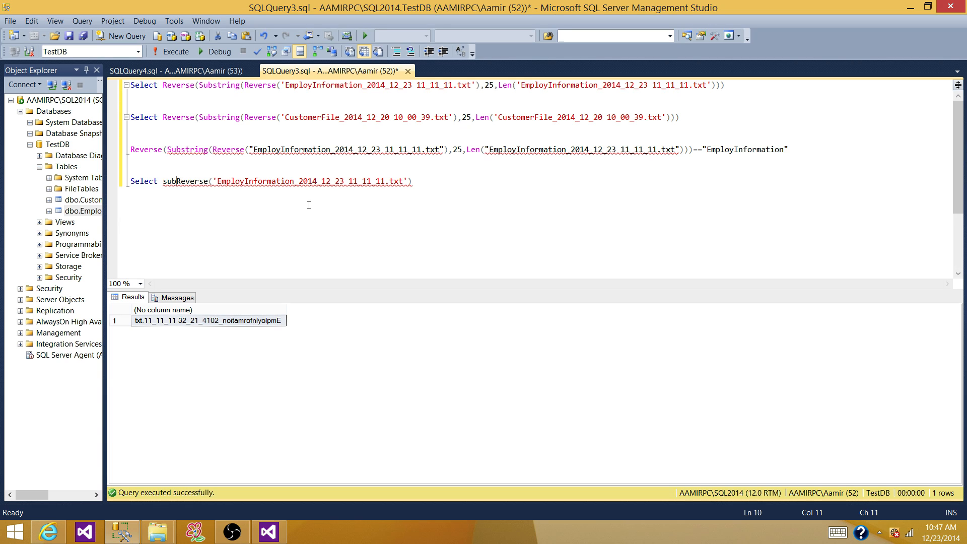
type("string(")
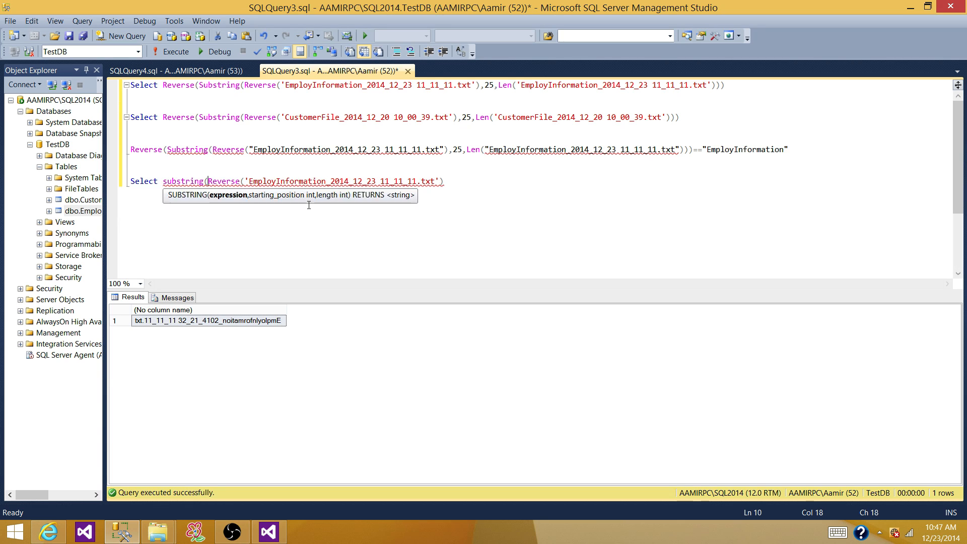
left_click(468, 185)
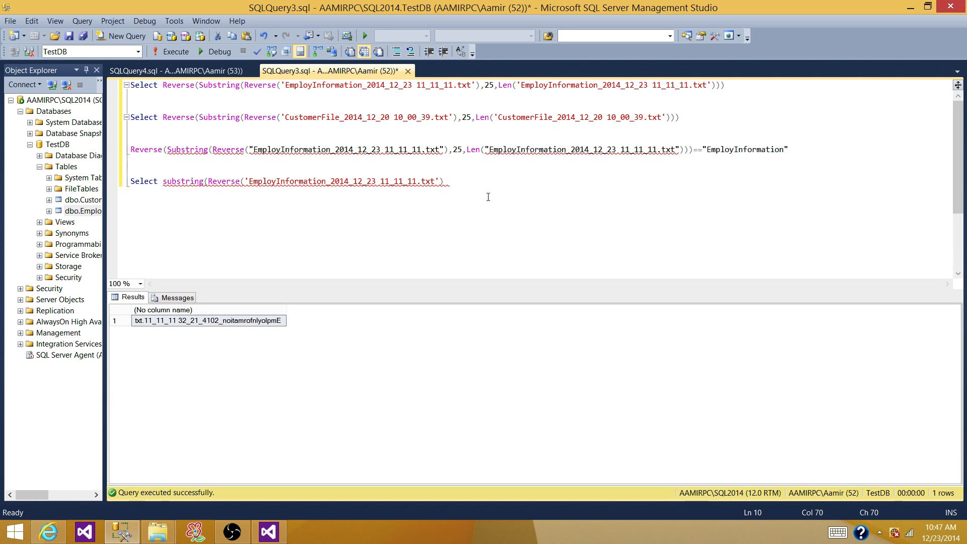
type(",25,LEG")
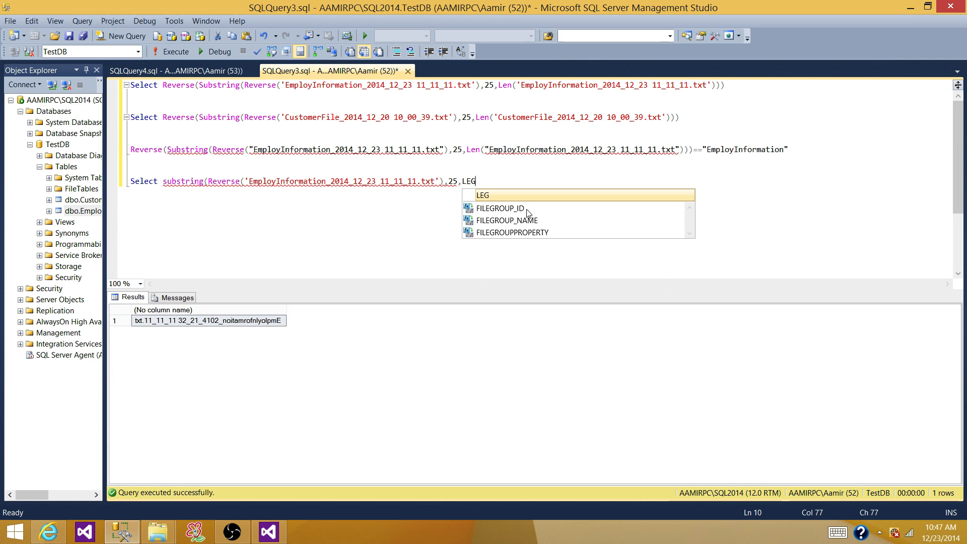
key("BackSpace")
type("N(")
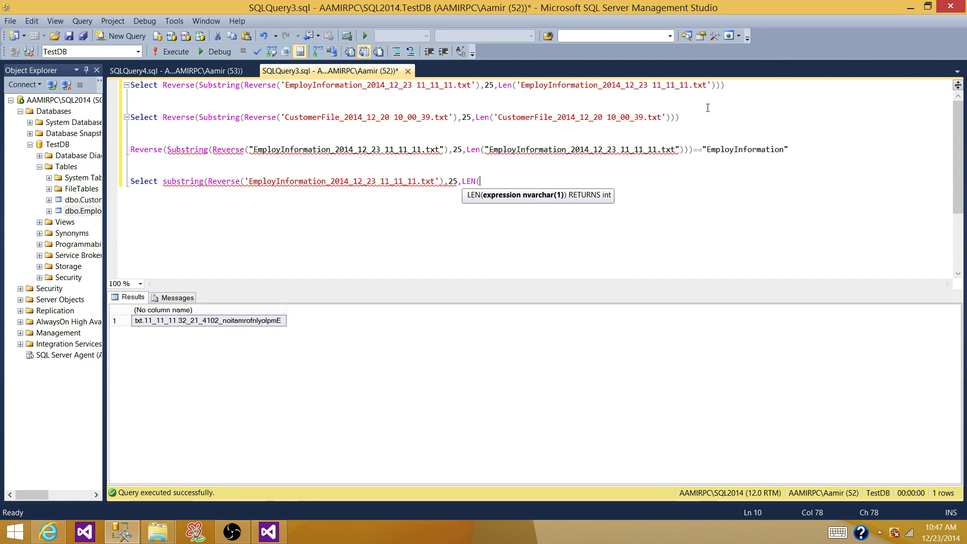
Step: Replace the unfinished LEN call with Len('EmployInformation_2014_12_23 11_11_11.txt') copied from the first query, and close the substring parenthesis
left_click_drag(715, 84, 499, 85)
right_click(499, 84)
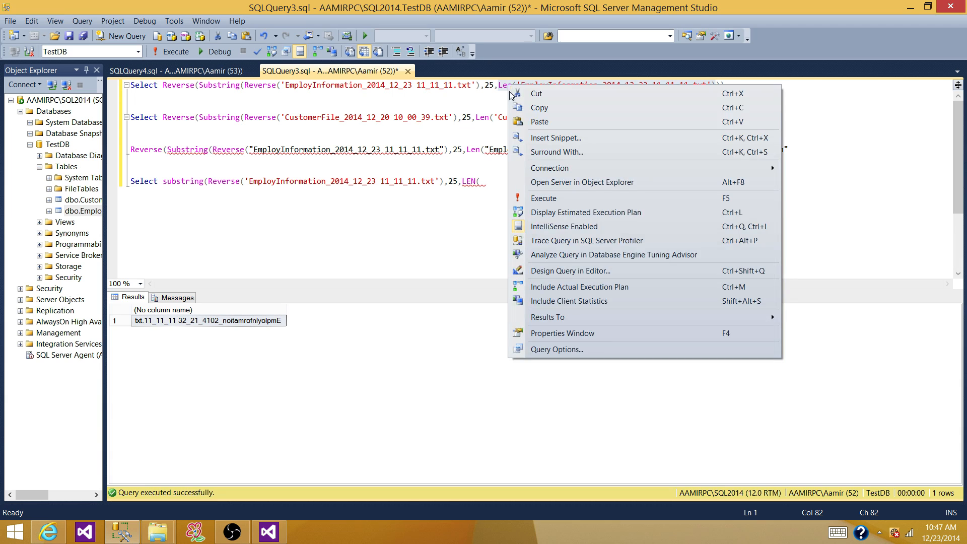
left_click(535, 106)
left_click(508, 183)
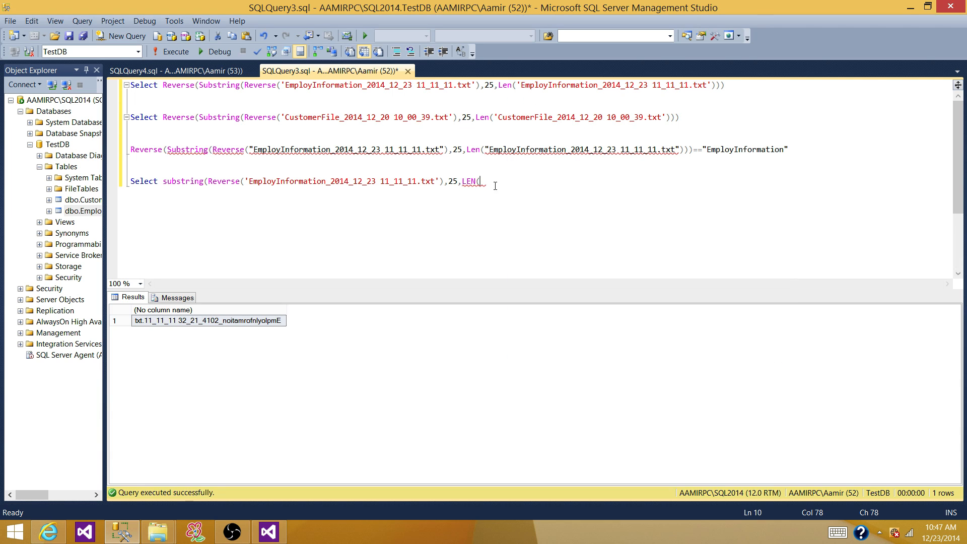
key("BackSpace")
key("BackSpace")
key("BackSpace")
key("BackSpace")
key("ctrl+v")
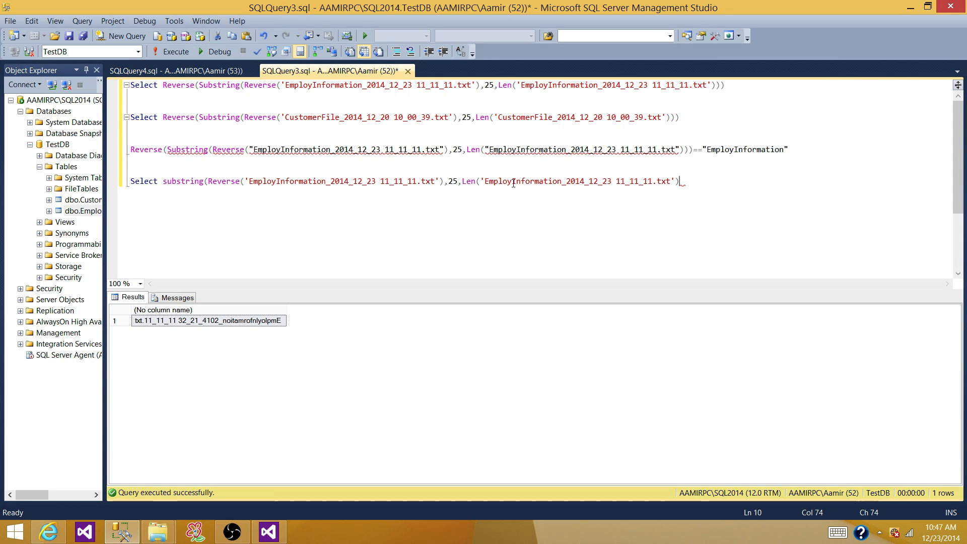
type(")")
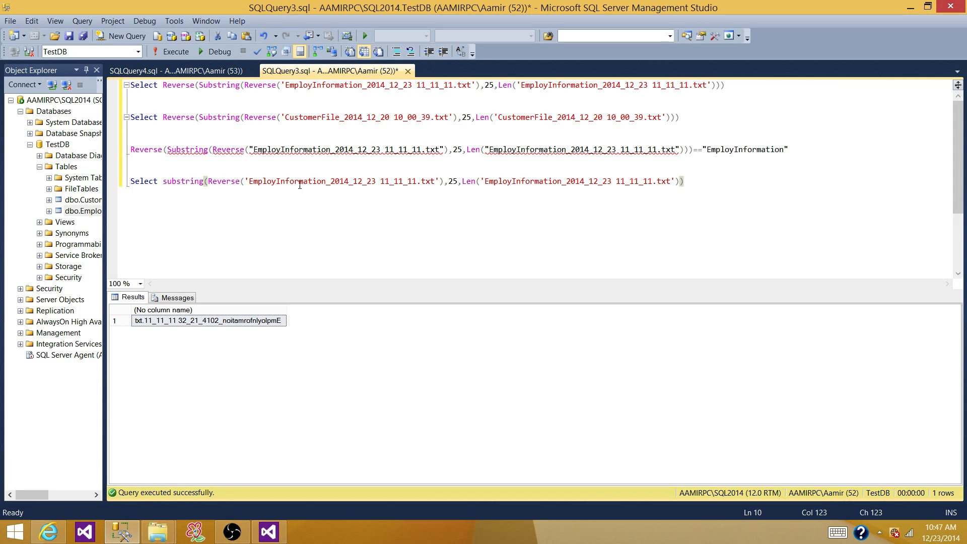
Step: Execute only the last statement with the substring of the reversed file name
left_click(471, 182)
left_click_drag(695, 181, 127, 183)
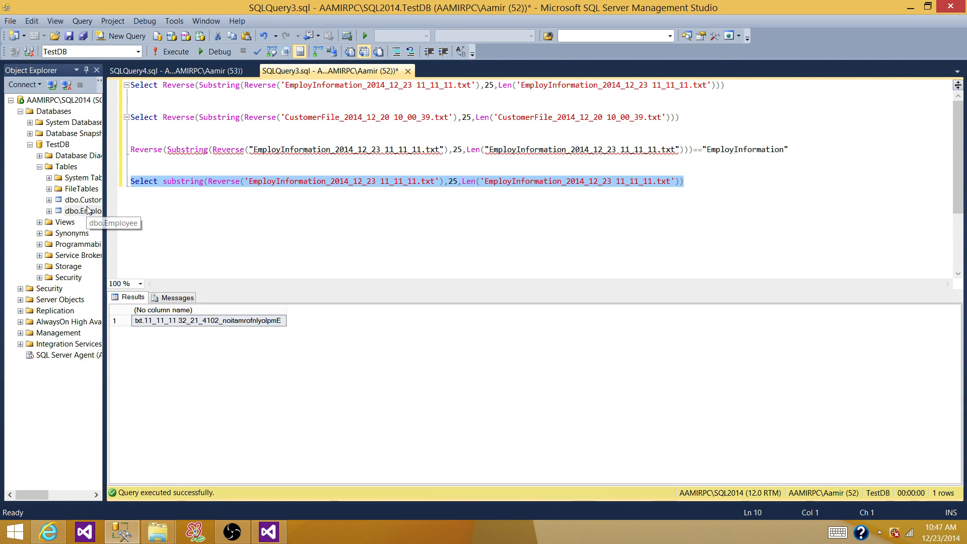
key("F5")
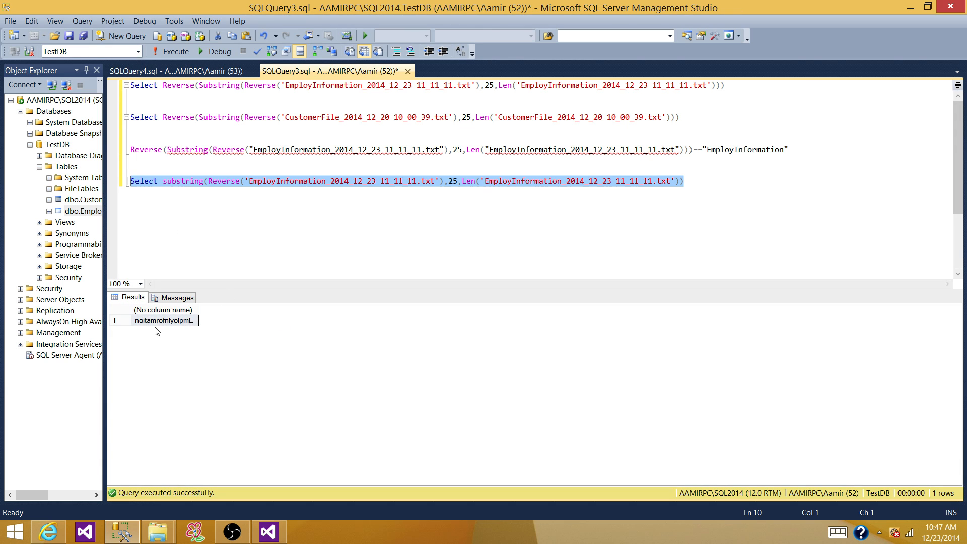
Step: Wrap the last statement's substring expression in an outer Reverse function with its closing parenthesis
left_click(163, 182)
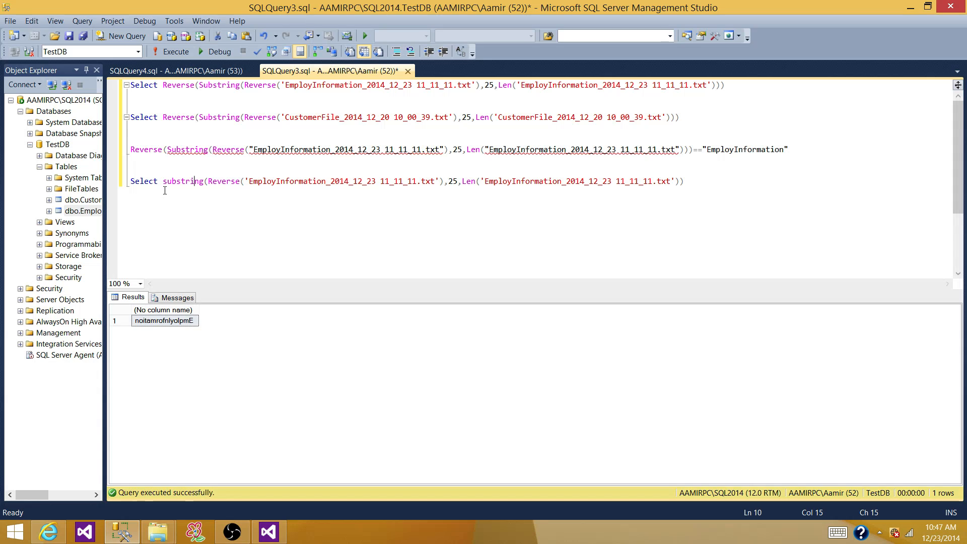
type("R")
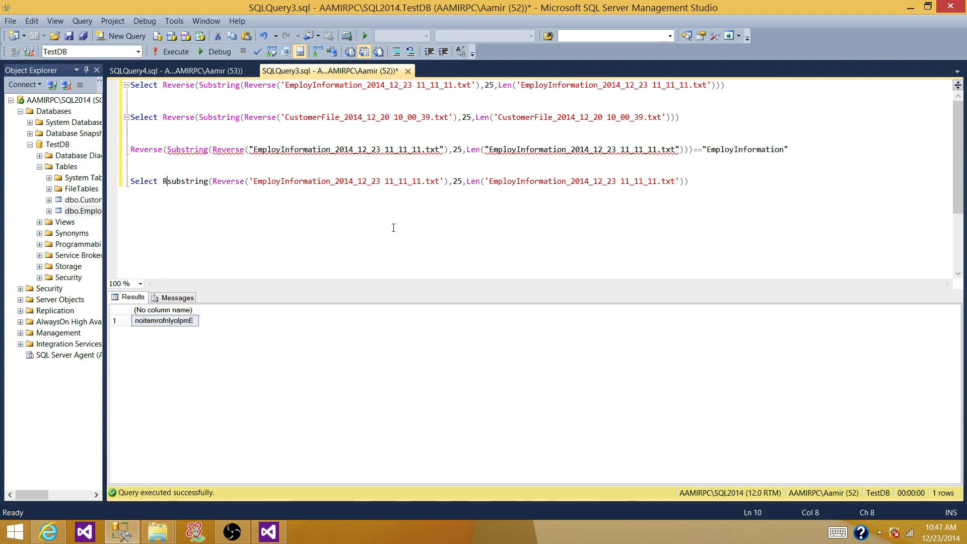
type("everse")
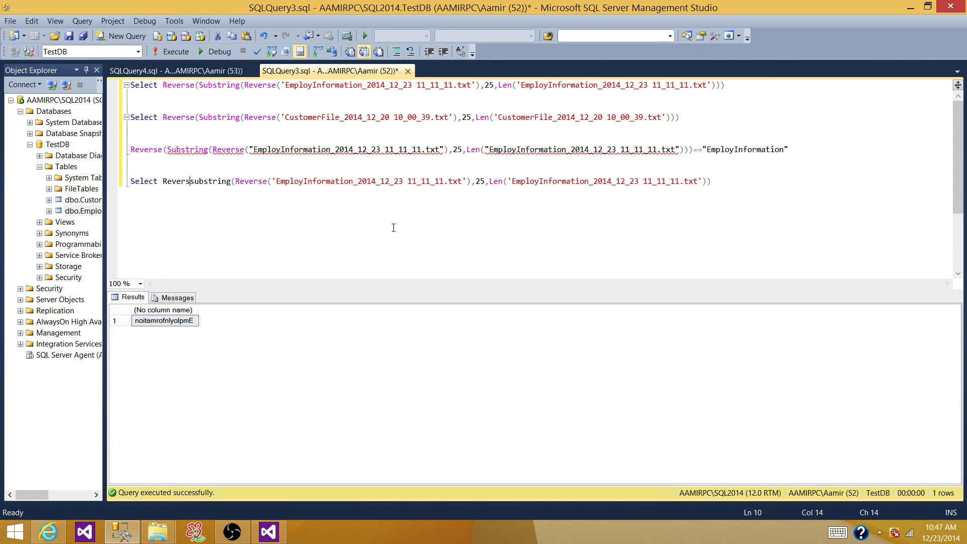
type("(")
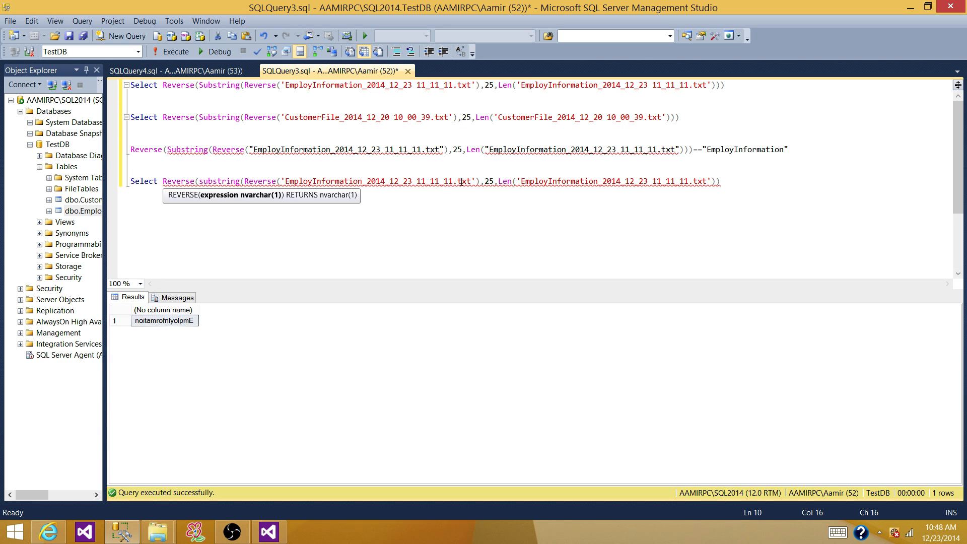
left_click(741, 184)
type(")")
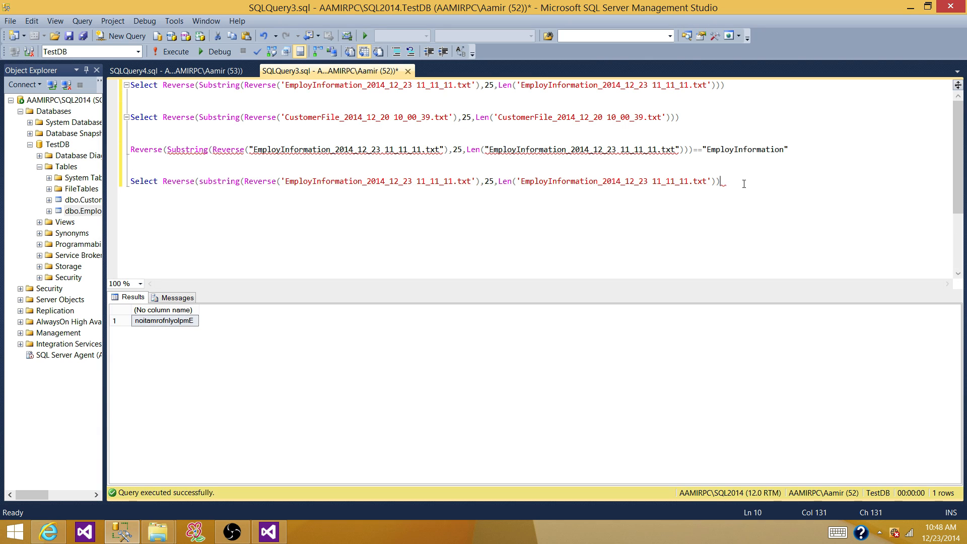
Step: Execute only the completed Reverse(substring(Reverse(...))) statement and inspect the returned file name
key("shift+Up")
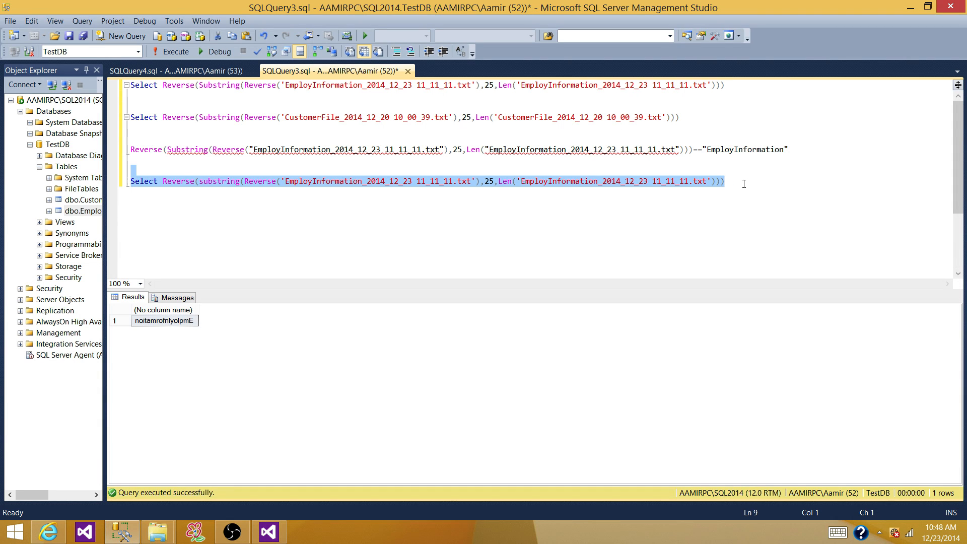
key("F5")
left_click(193, 324)
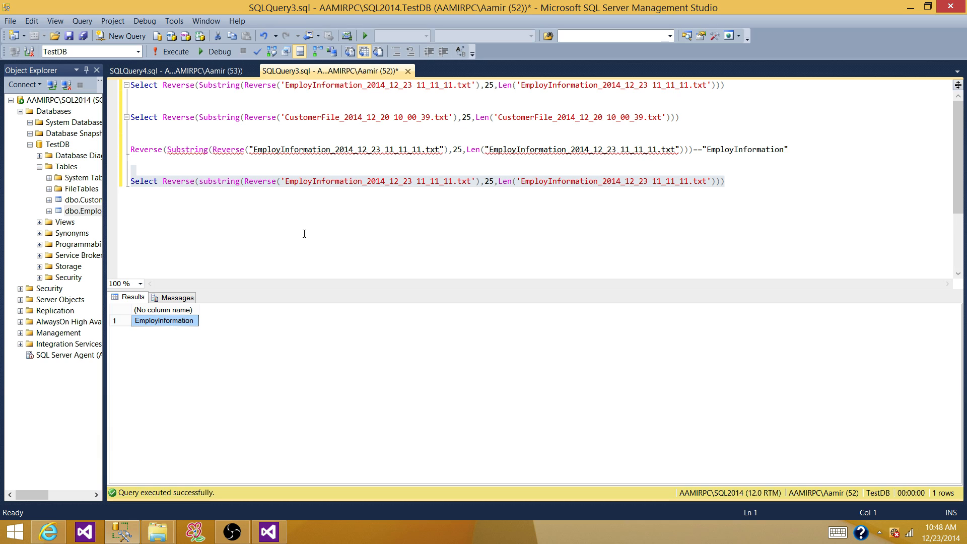
mouse_move(337, 147)
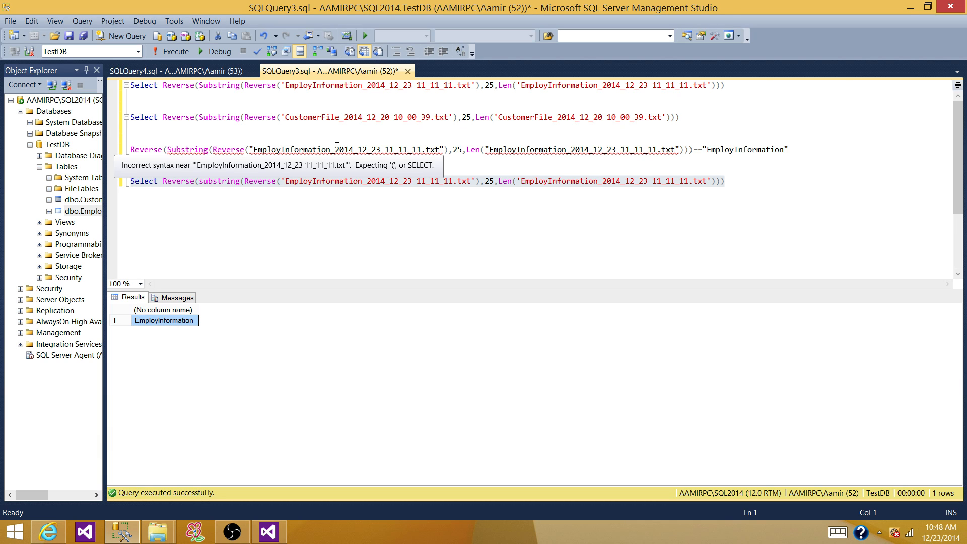
left_click(352, 181)
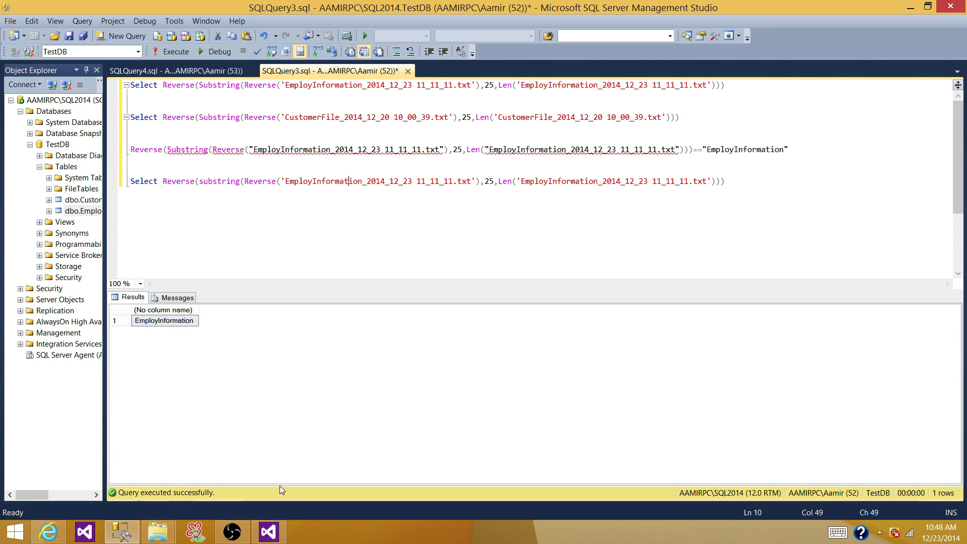
Step: Switch to Visual Studio and review the precedence constraint from Script Task to DFT_Customer without changing it
left_click(269, 532)
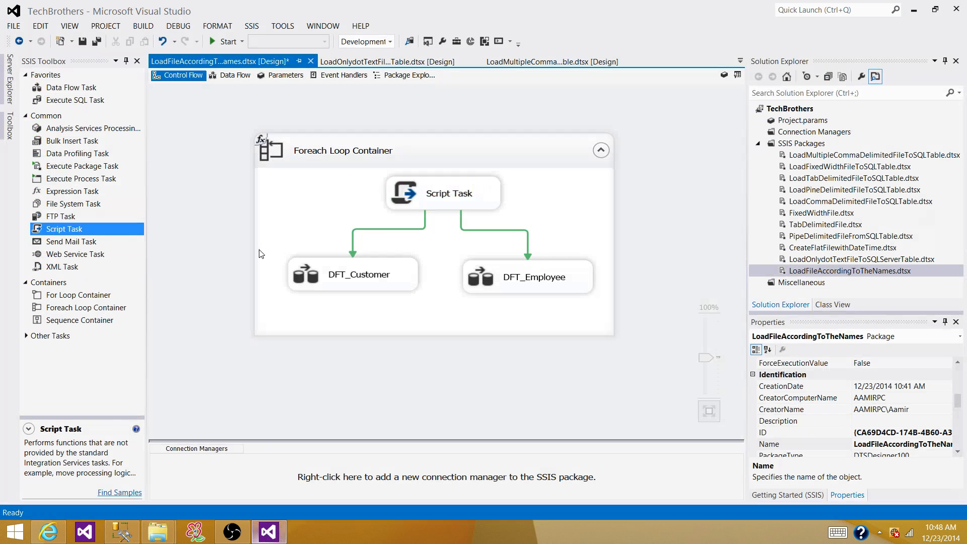
double_click(391, 230)
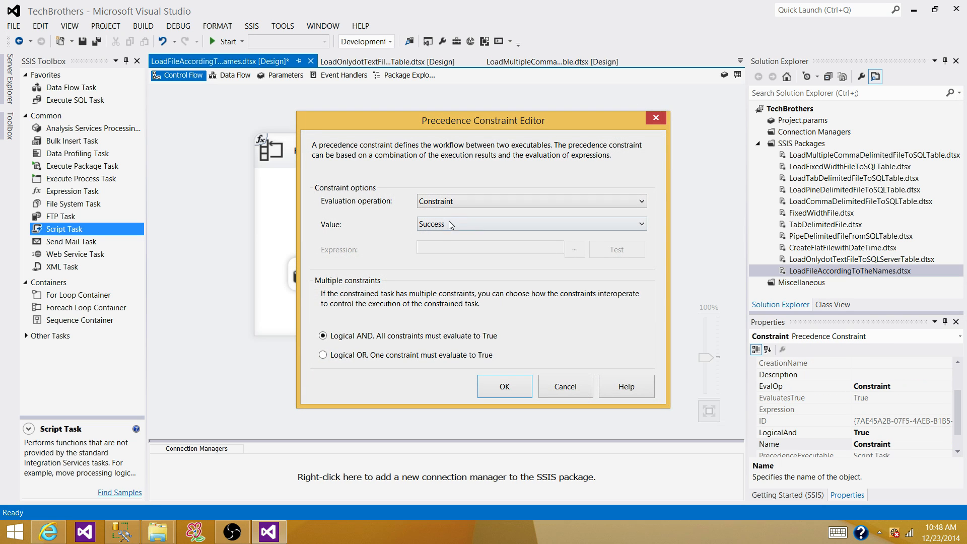
left_click(565, 387)
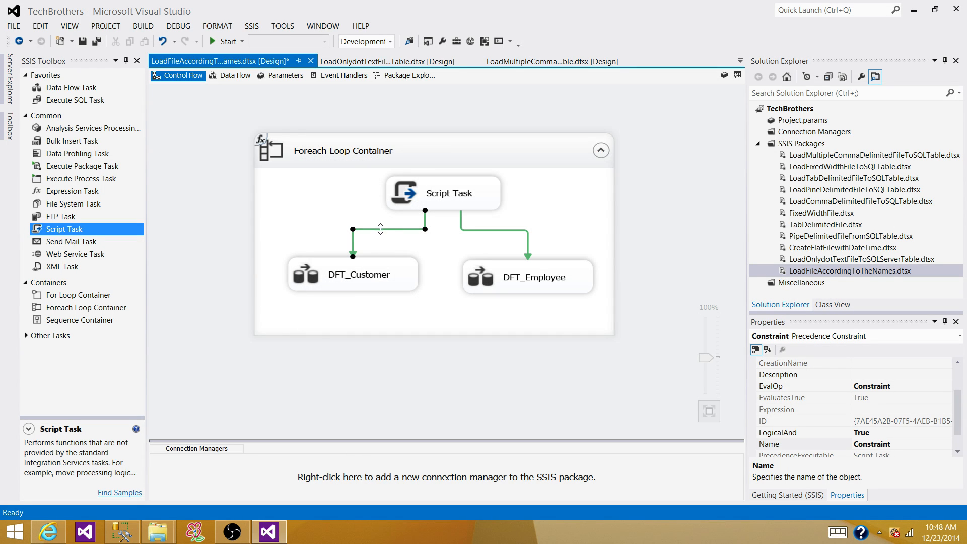
left_click(434, 218)
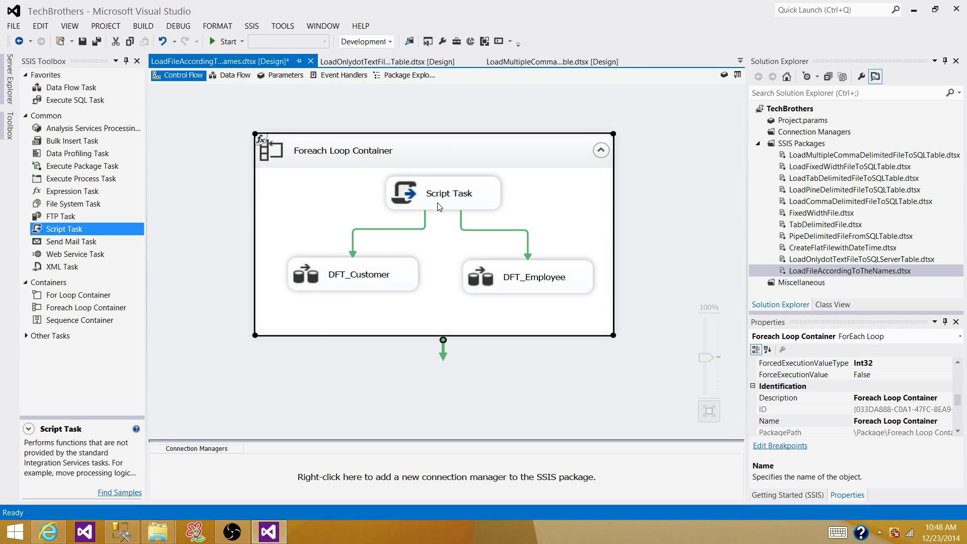
left_click(438, 207)
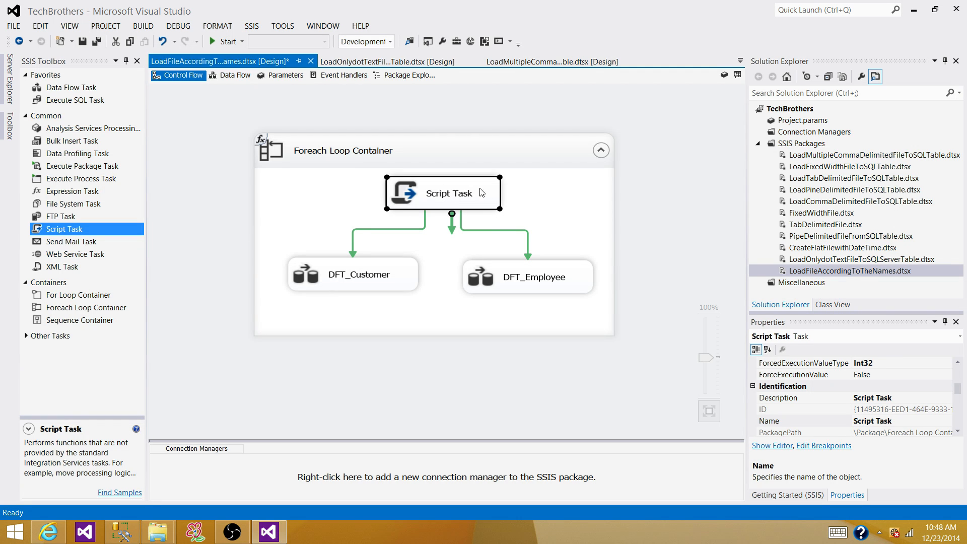
left_click(547, 207)
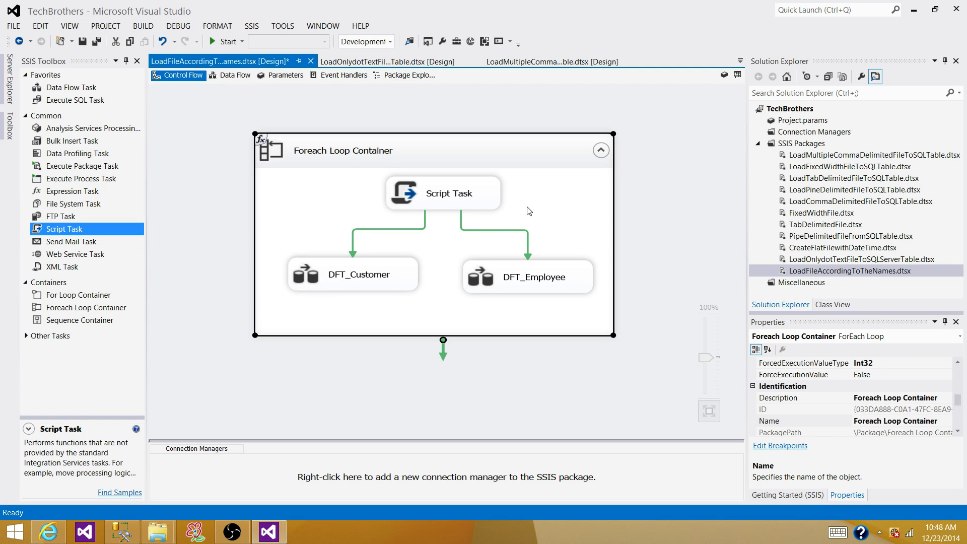
left_click(444, 201)
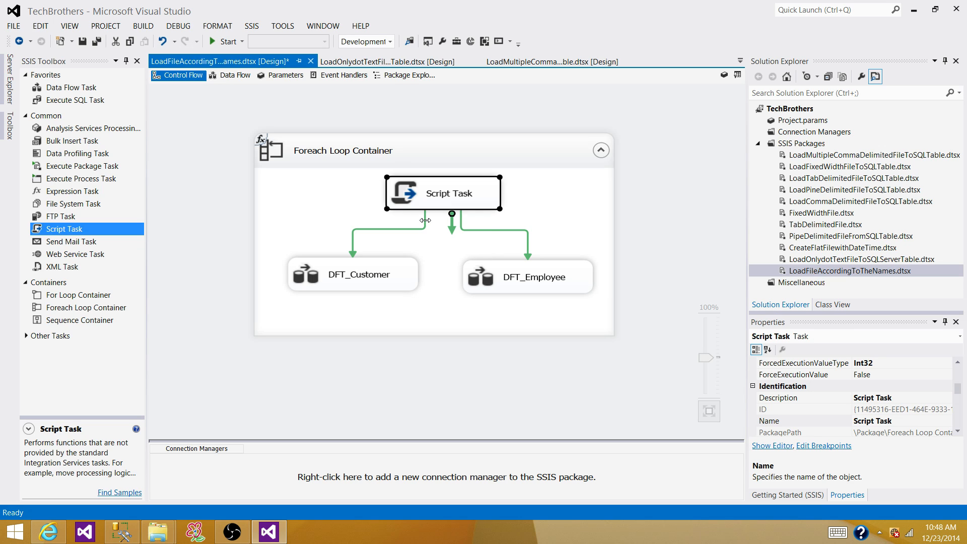
Step: Set the evaluation operation of the Script Task to DFT_Customer precedence constraint to Expression and Constraint
double_click(390, 229)
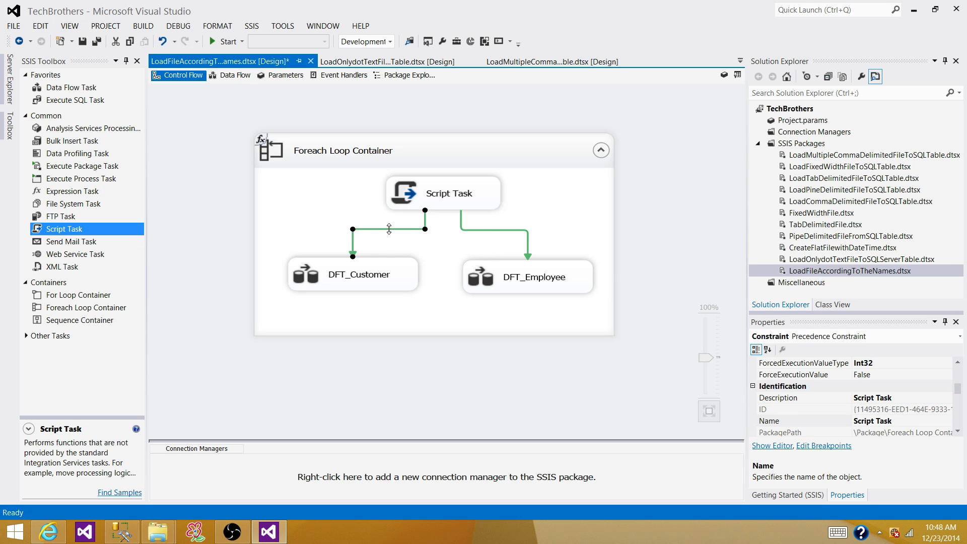
left_click(467, 203)
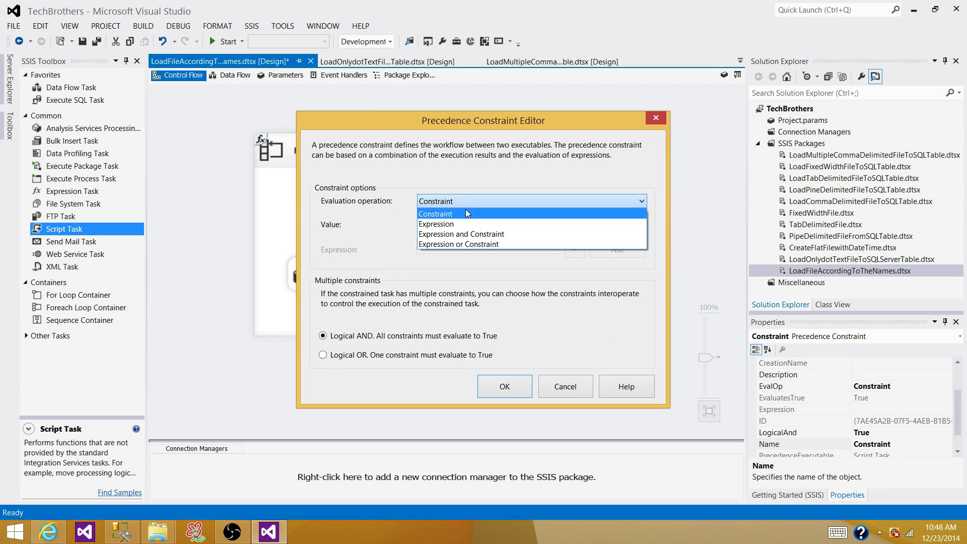
left_click(467, 234)
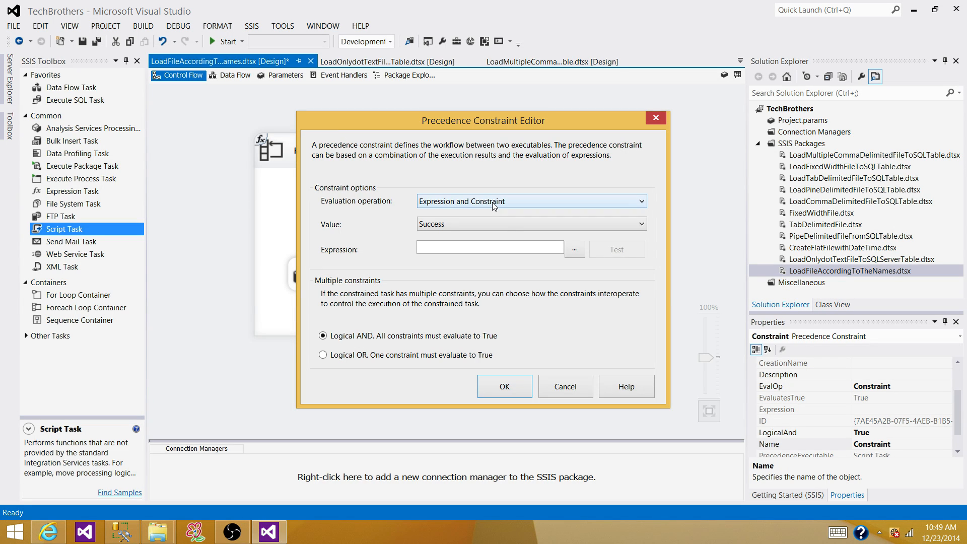
Step: Open the Expression Builder for the DFT_Customer constraint and expand Variables and Parameters
left_click(577, 252)
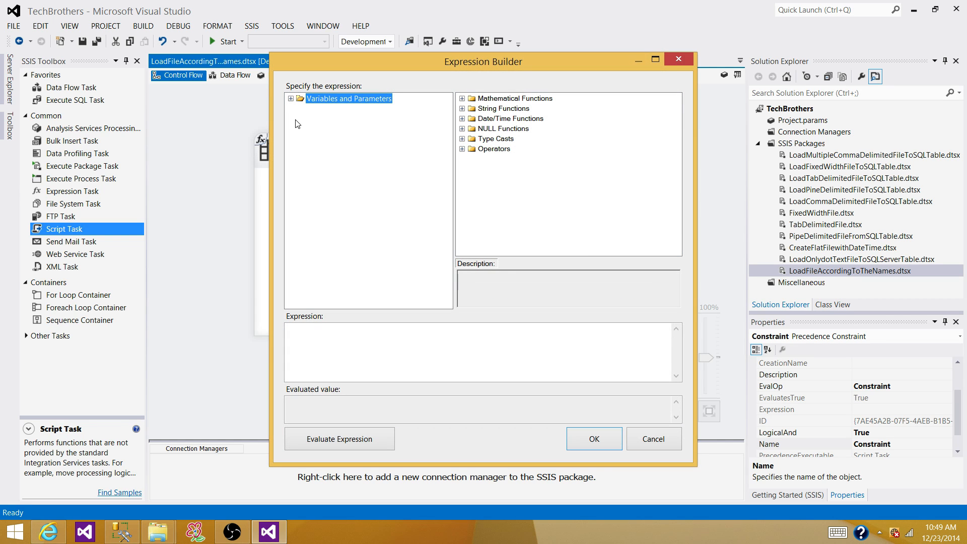
left_click(401, 337)
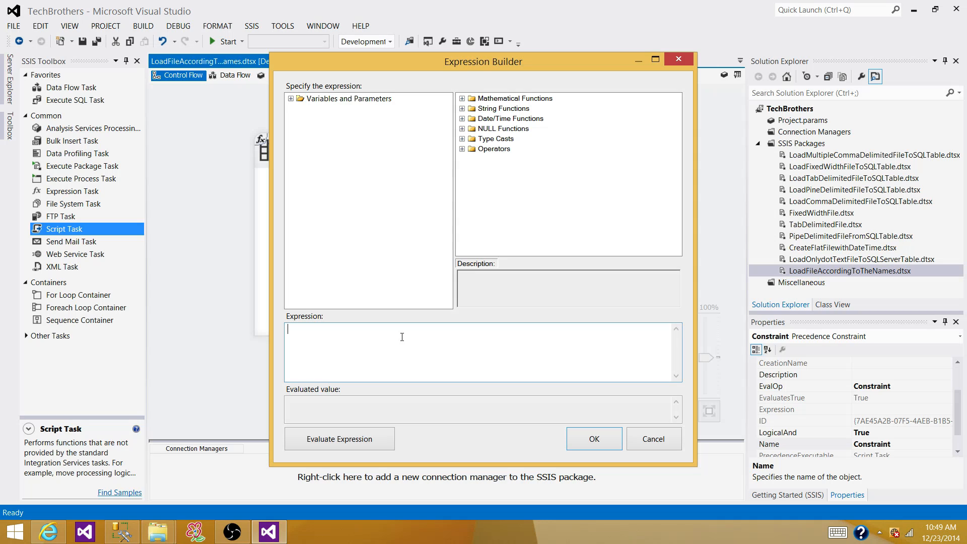
left_click(291, 99)
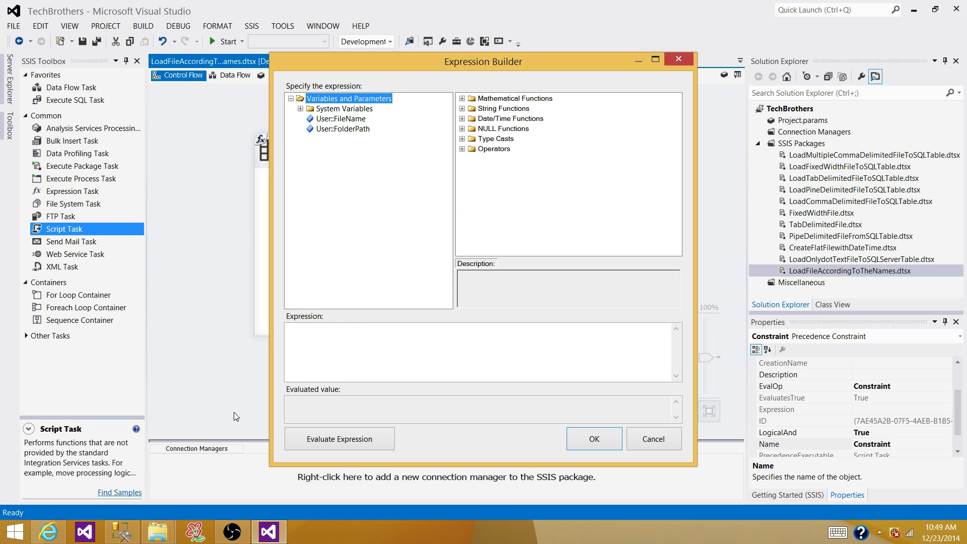
Step: Switch to SQL Server Management Studio and copy the double-quoted Reverse(Substring(Reverse(...)))=="EmployInformation" expression
left_click(133, 534)
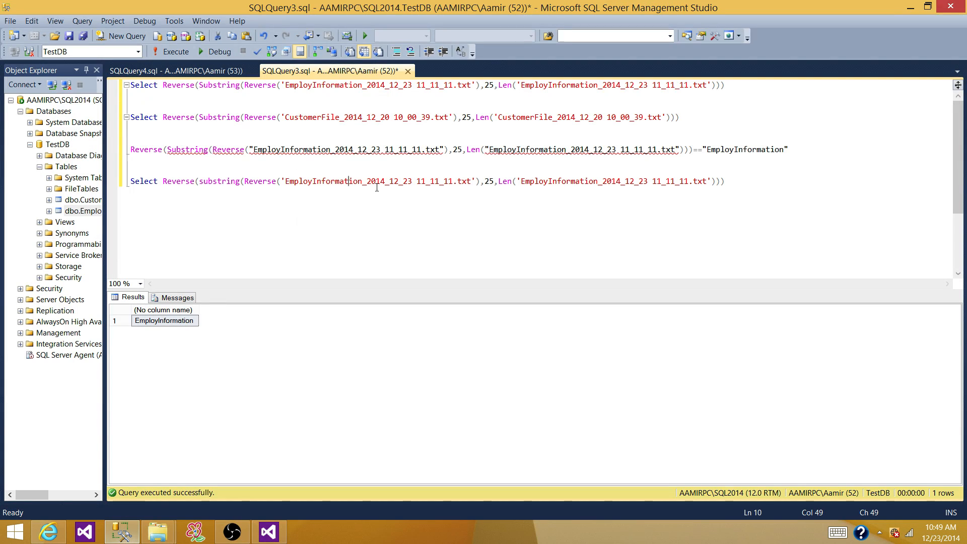
left_click(434, 149)
left_click_drag(806, 147, 141, 153)
right_click(183, 150)
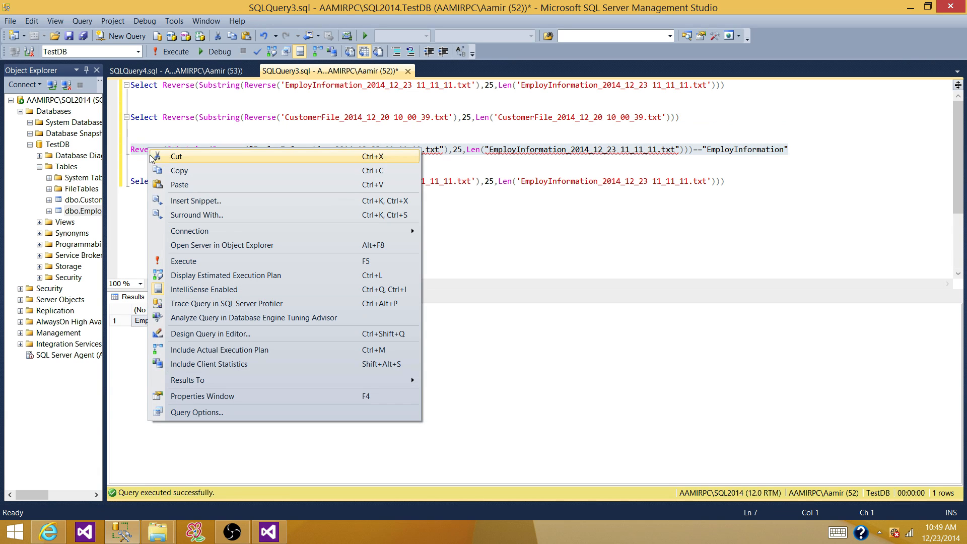
left_click(184, 173)
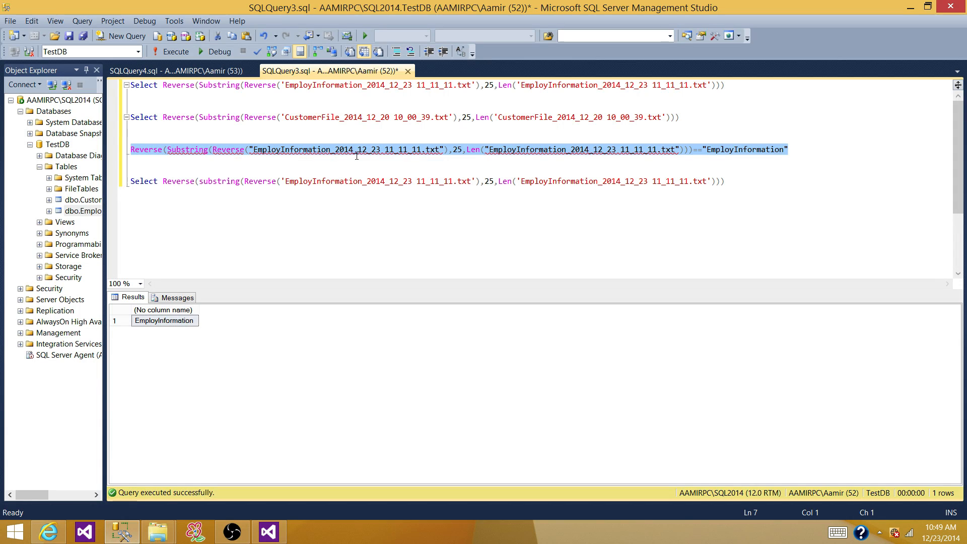
left_click(252, 149)
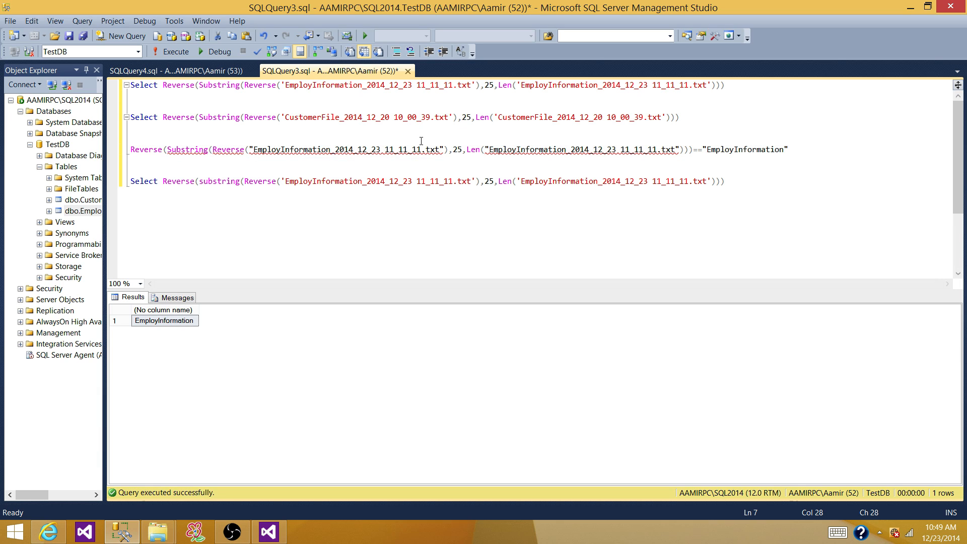
left_click_drag(801, 146, 133, 145)
right_click(196, 148)
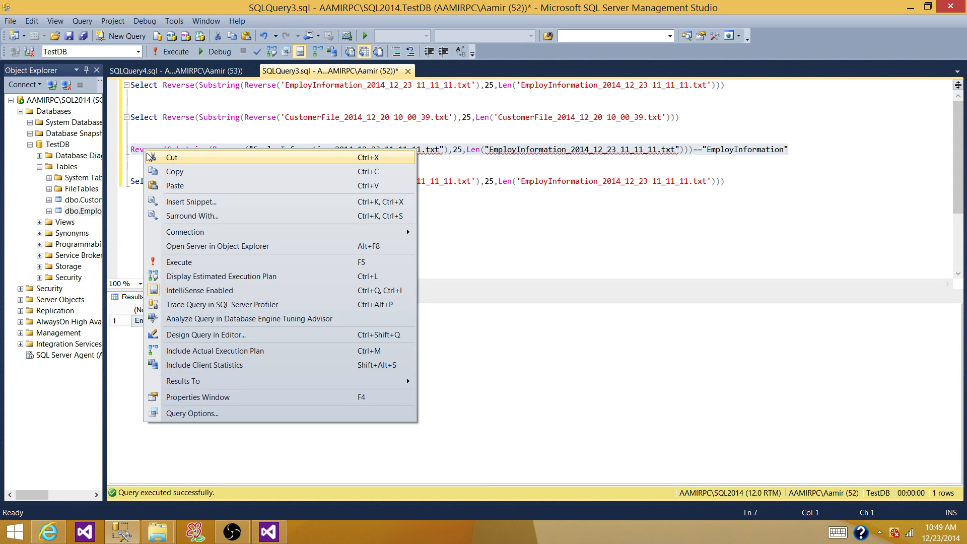
left_click(241, 173)
Step: Switch to Visual Studio, paste the copied expression into the Expression Builder, and change its comparison text to "EmployeeInformation"
left_click(270, 530)
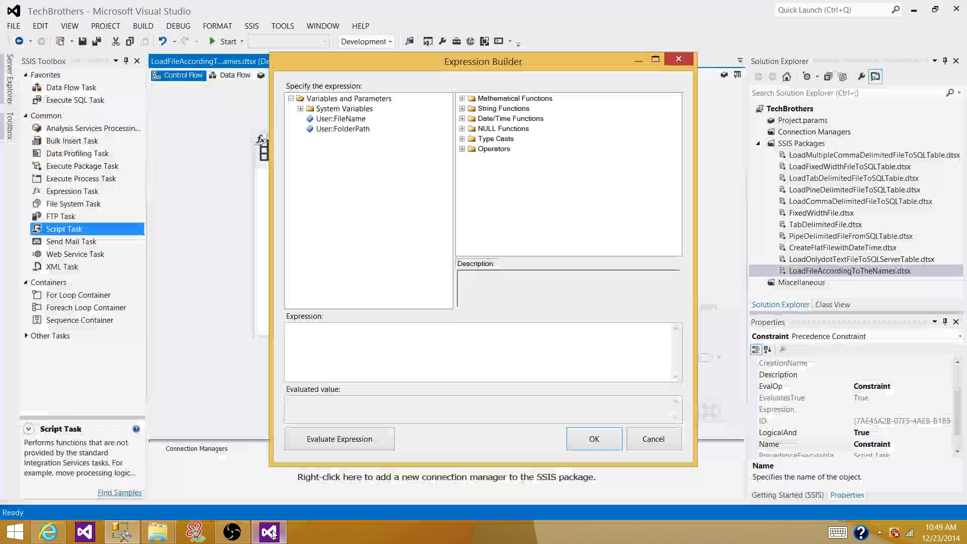
left_click(409, 338)
key("ctrl+v")
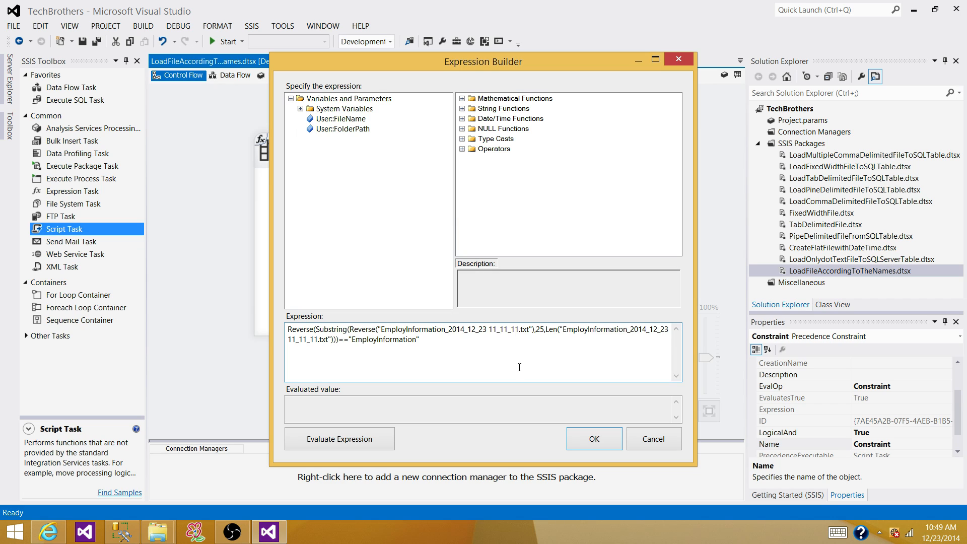
type("ee")
Step: Replace both hard-coded file names in the expression, inside Reverse() and Len(), with the User::FileName variable
left_click_drag(533, 329, 381, 330)
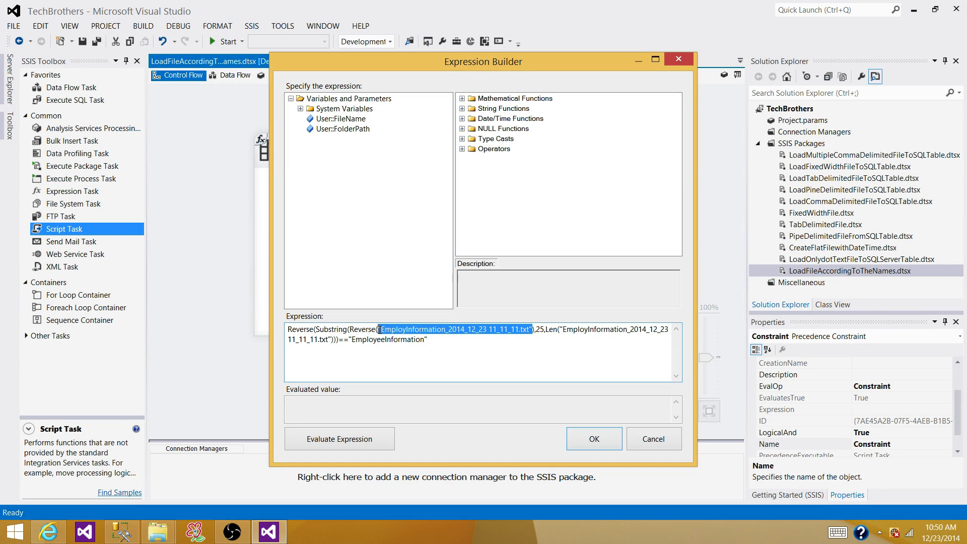
key("Delete")
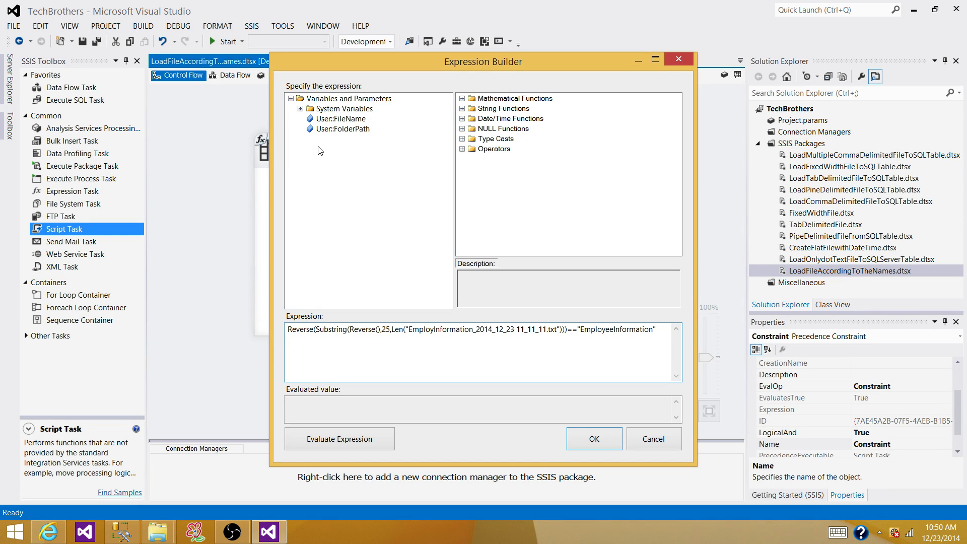
left_click_drag(343, 120, 381, 335)
left_click(483, 364)
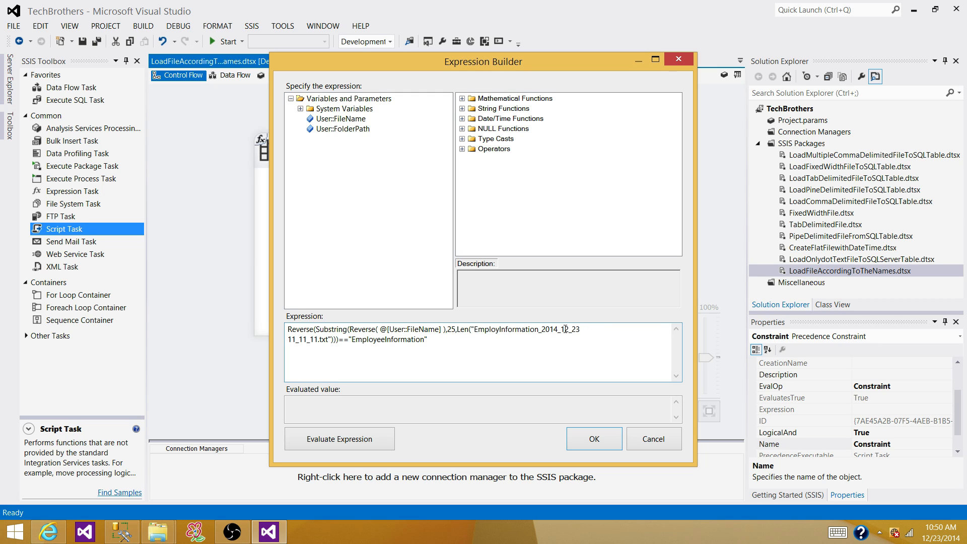
left_click_drag(471, 331, 331, 339)
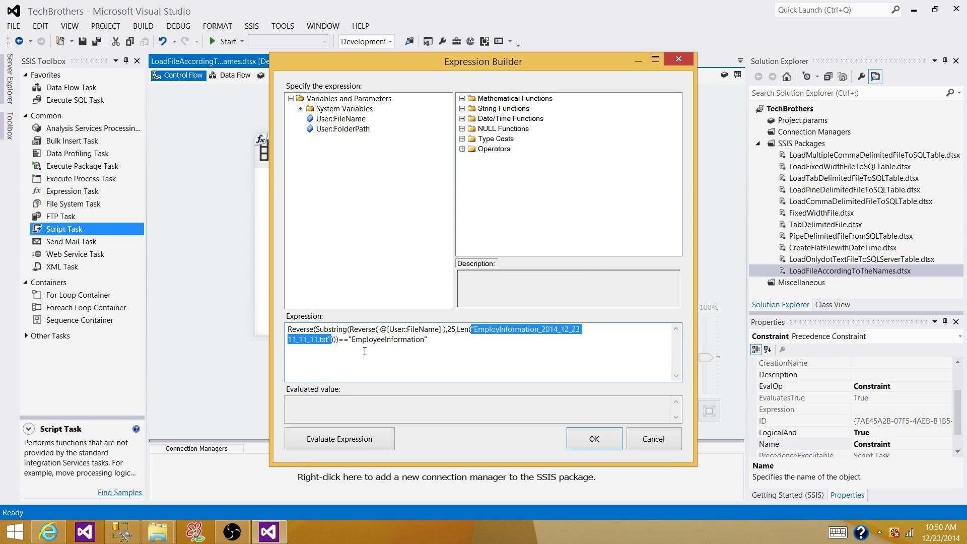
key("Delete")
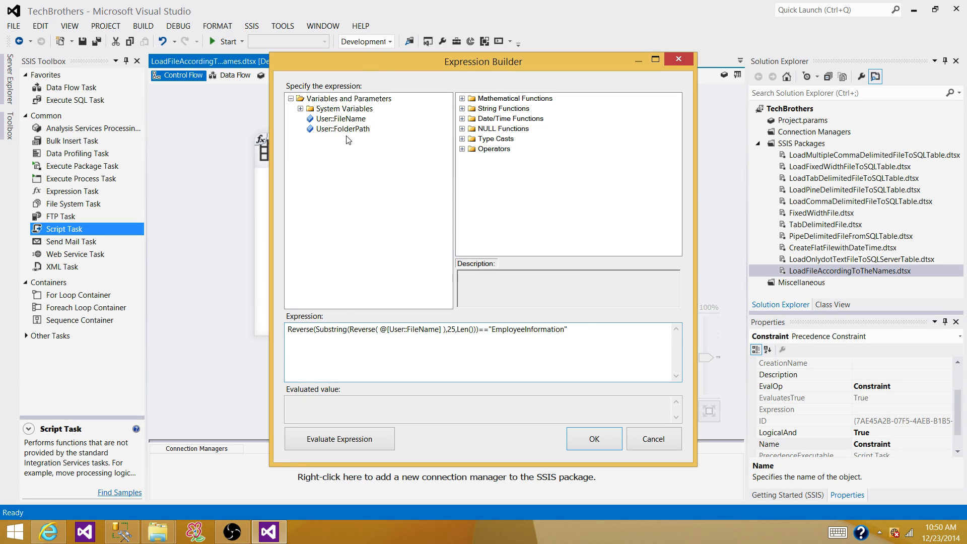
left_click_drag(352, 98, 477, 346)
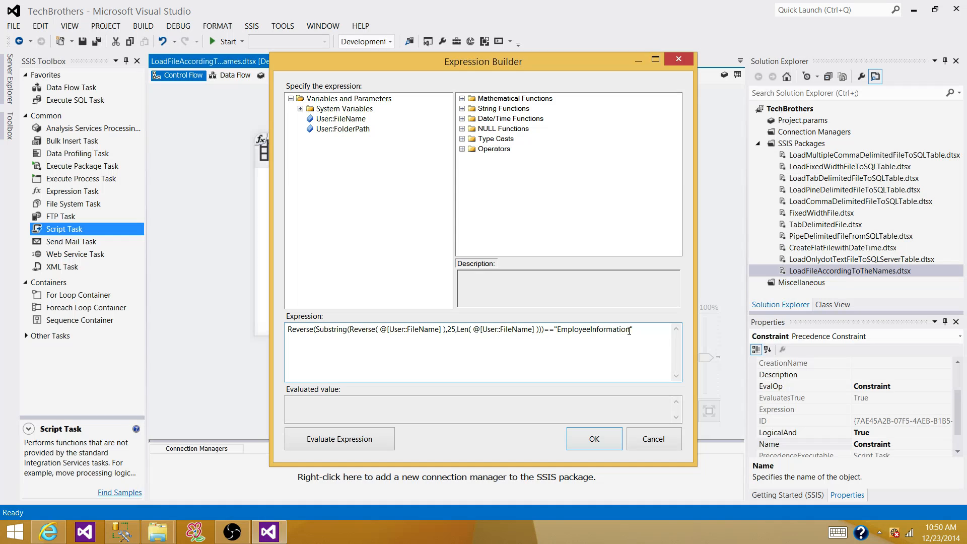
Step: Change the expression's comparison text to "CustomerFile" and check it against the customer file names in InputFolder
left_click_drag(629, 331, 559, 336)
type("CustomerFile")
mouse_move(158, 532)
left_click(193, 463)
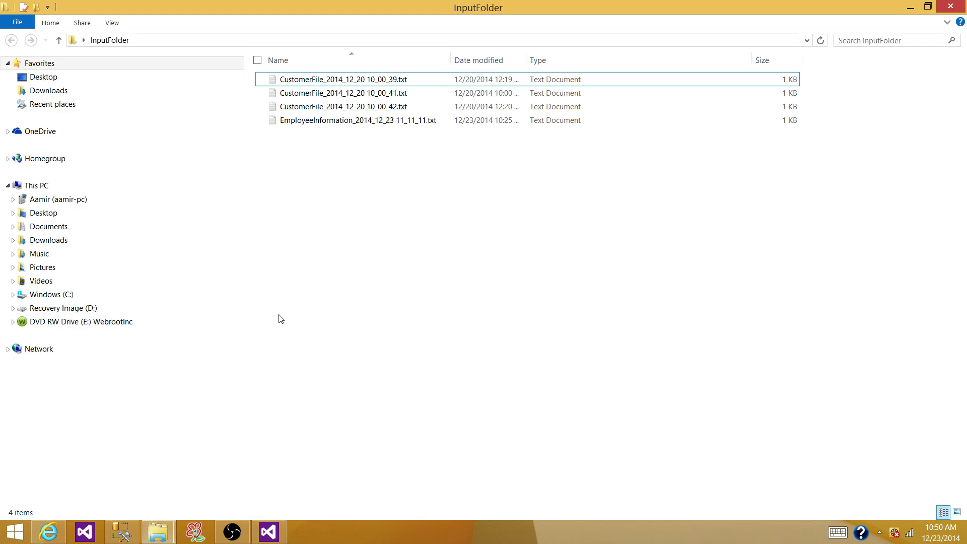
left_click(310, 76)
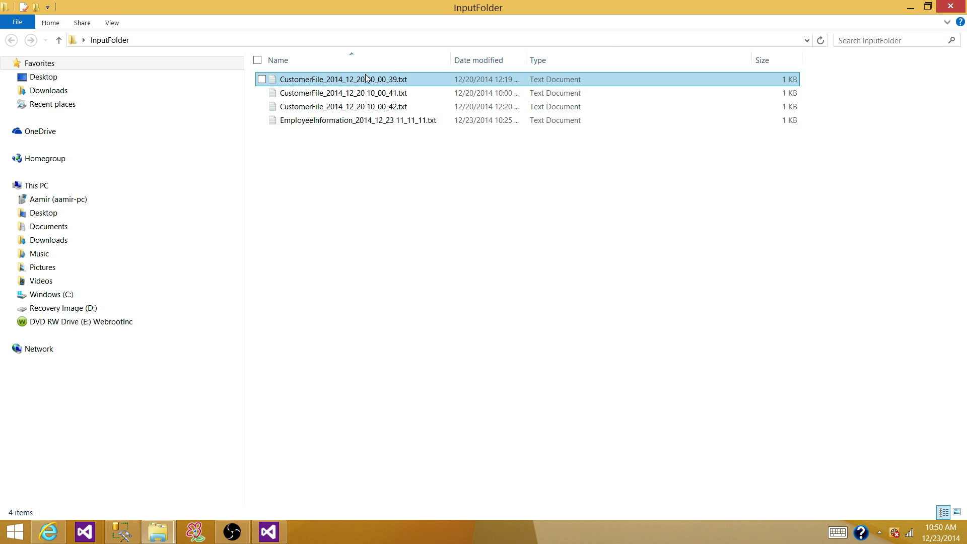
left_click(910, 8)
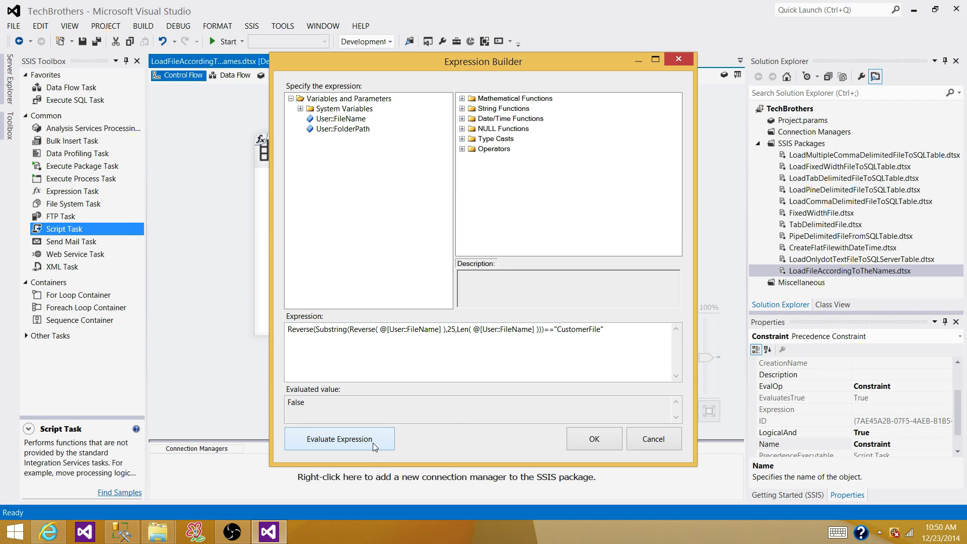
Step: Accept the finished CustomerFile expression and save the Script Task to DFT_Customer precedence constraint
left_click(607, 342)
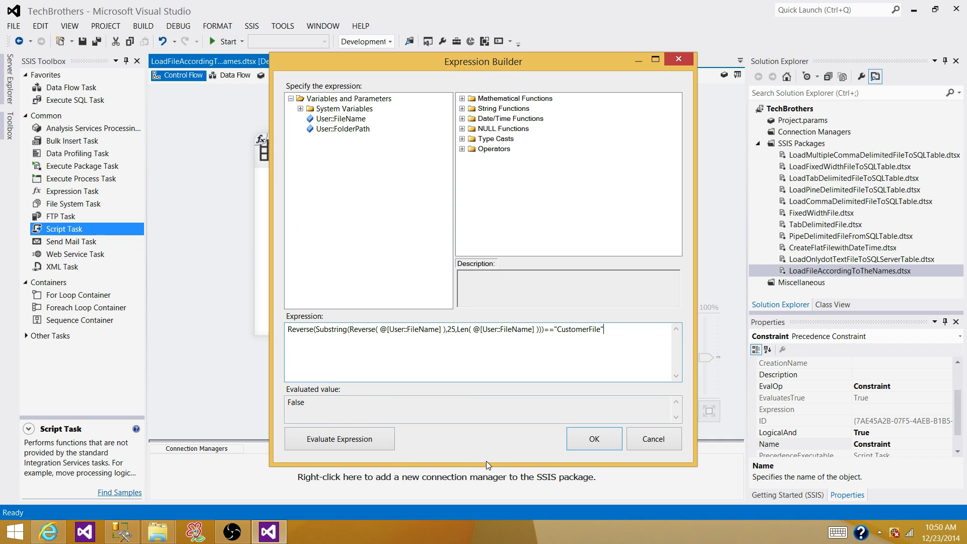
left_click(615, 441)
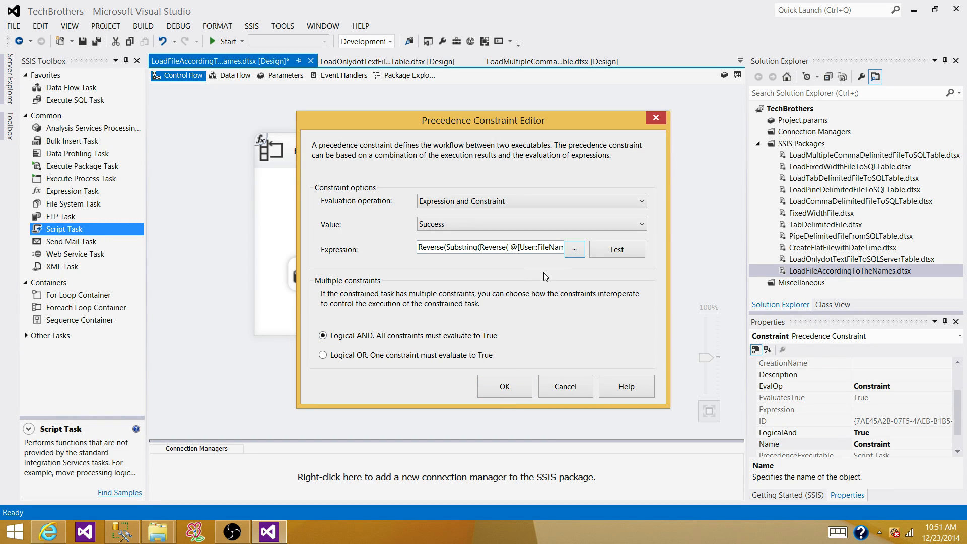
left_click(506, 387)
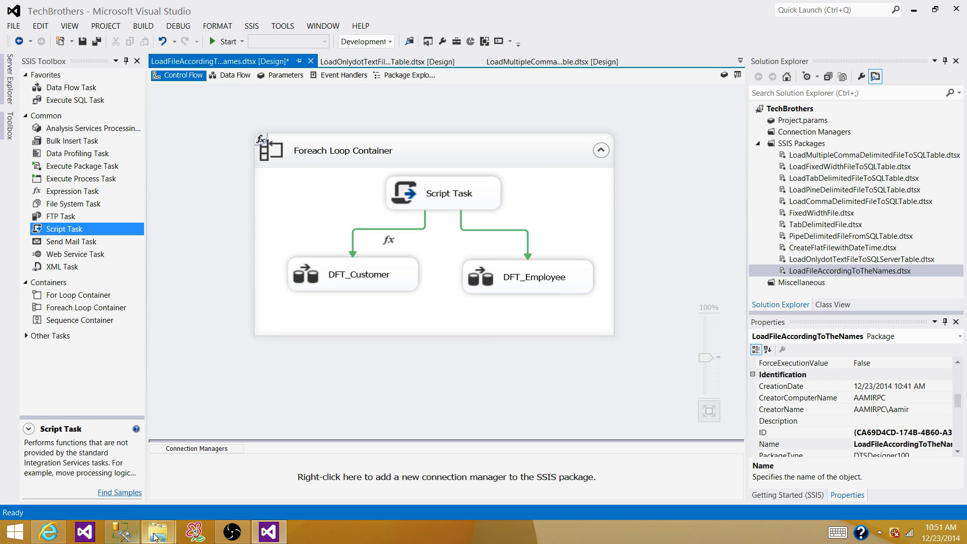
Step: Copy the full name of CustomerFile_2014_12_20 10_00_39.txt from InputFolder without renaming the file
mouse_move(158, 531)
left_click(221, 453)
left_click(403, 80)
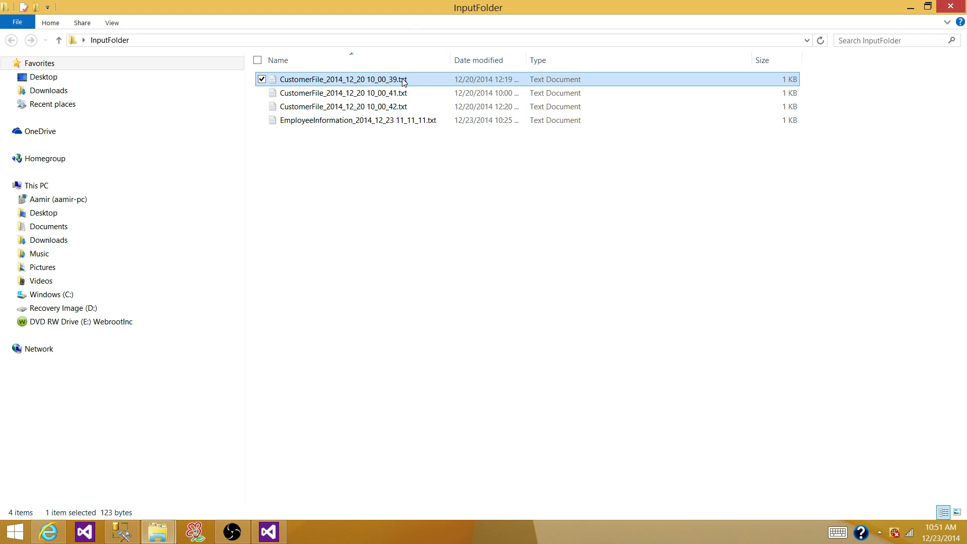
left_click(416, 79)
left_click_drag(409, 79, 285, 79)
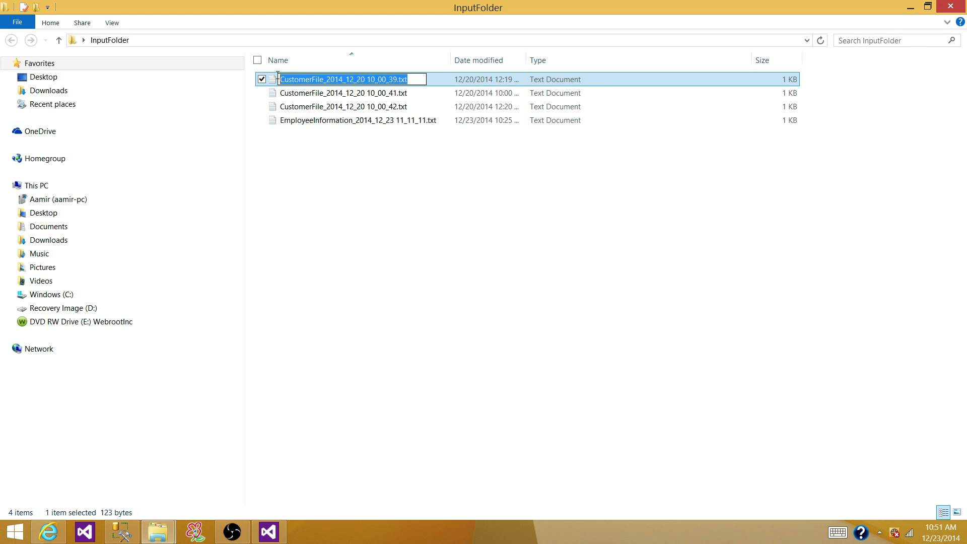
right_click(286, 79)
left_click(240, 114)
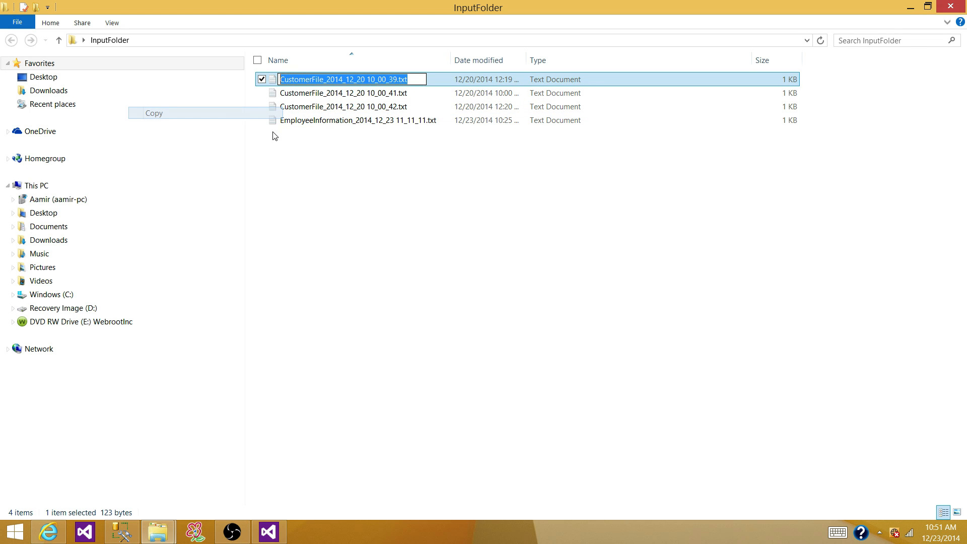
left_click(275, 406)
Step: In Visual Studio, show the package variables and set the FileName variable's value to CustomerFile_2014_12_20 10_00_39.txt
left_click(268, 531)
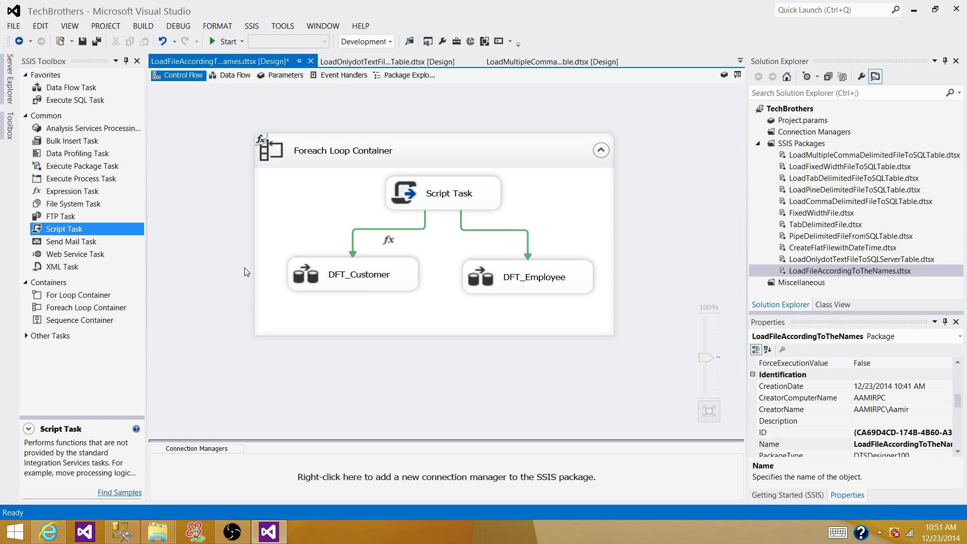
left_click(724, 75)
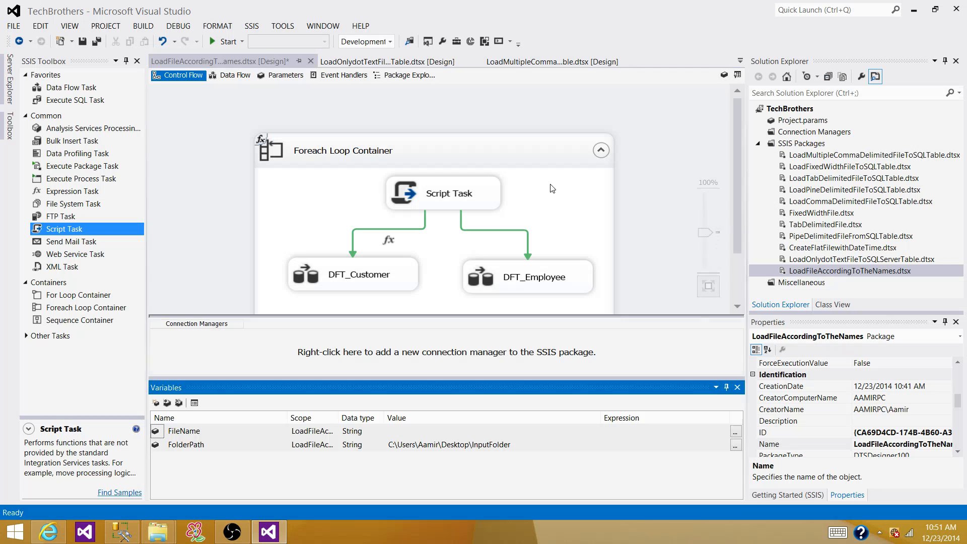
left_click(431, 432)
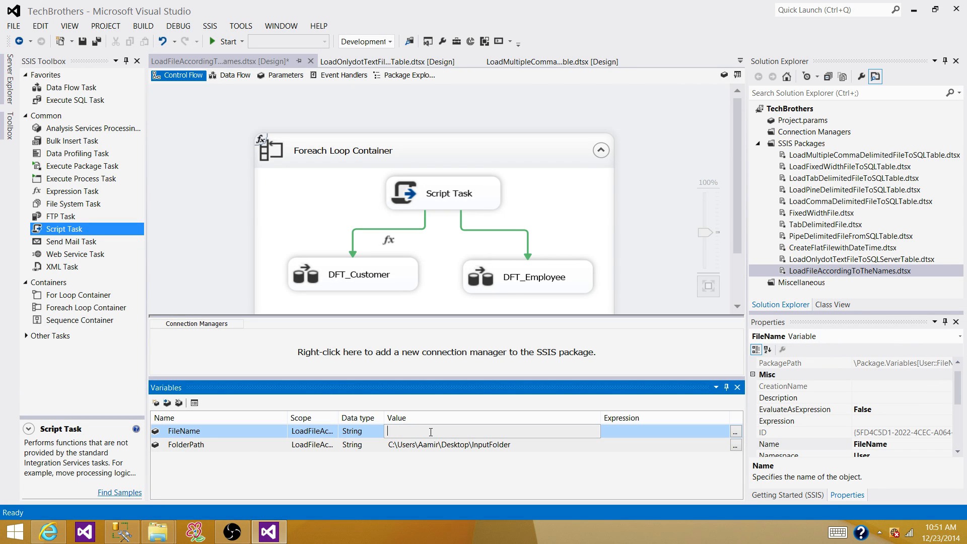
key("ctrl+v")
key("Return")
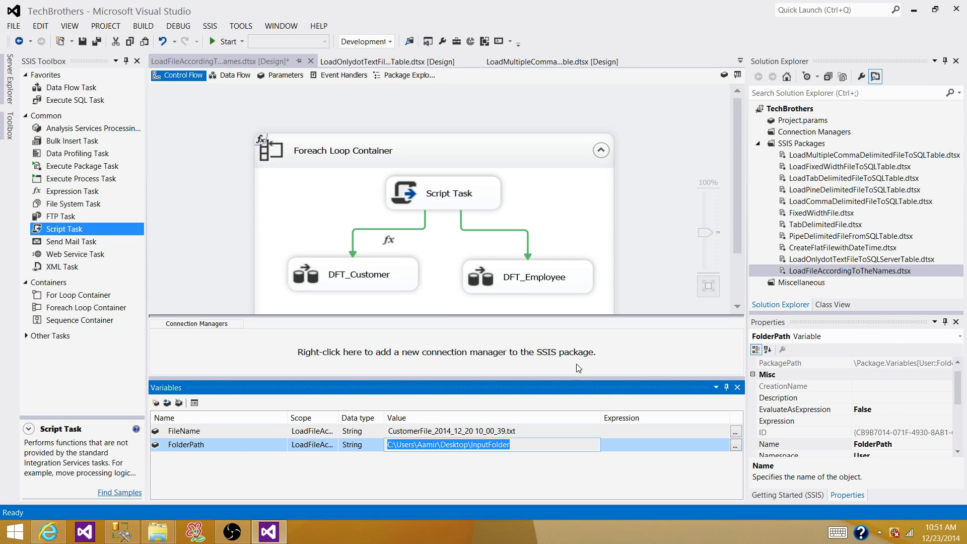
left_click(641, 180)
Step: Evaluate the DFT_Customer constraint's expression in the Expression Builder, inspect the evaluated value, and accept the constraint
double_click(398, 230)
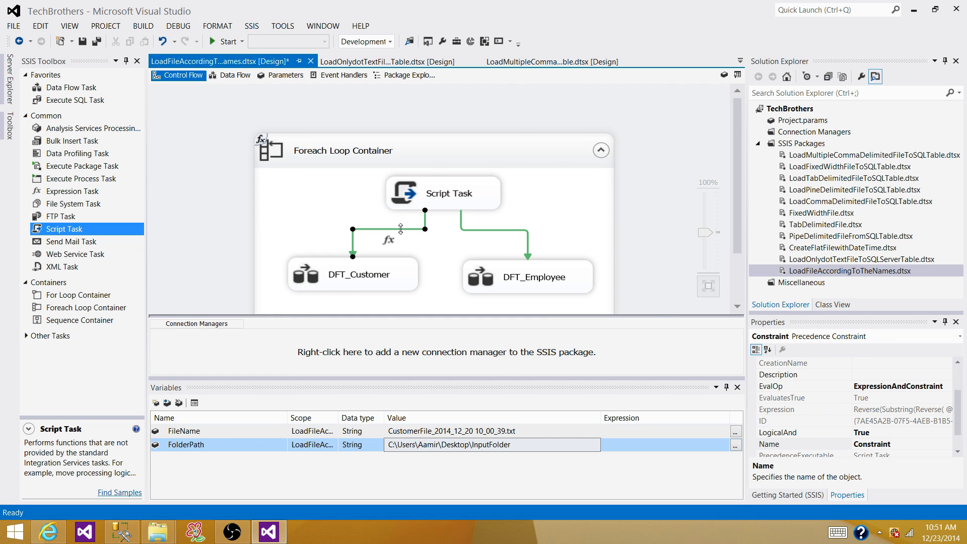
left_click(575, 250)
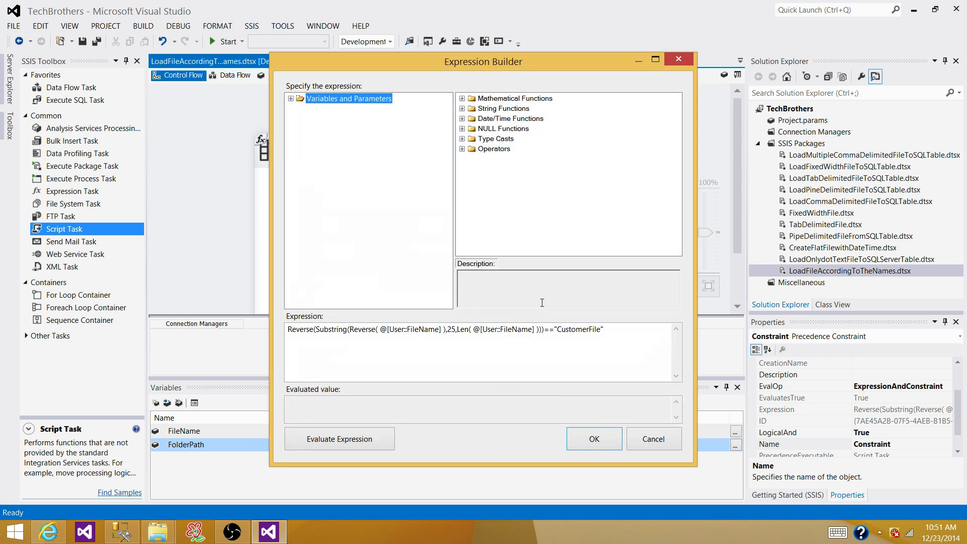
left_click(358, 441)
left_click_drag(308, 403, 282, 403)
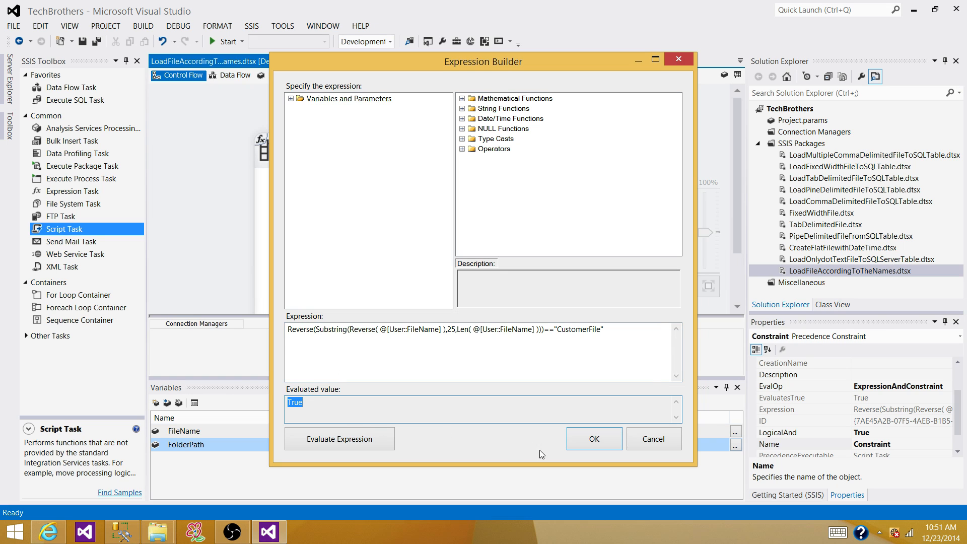
left_click(584, 443)
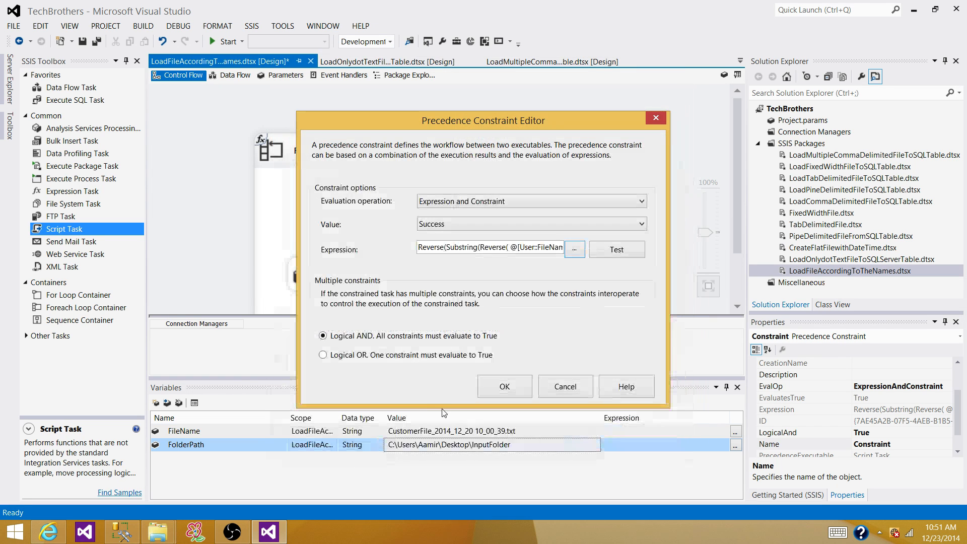
left_click(504, 391)
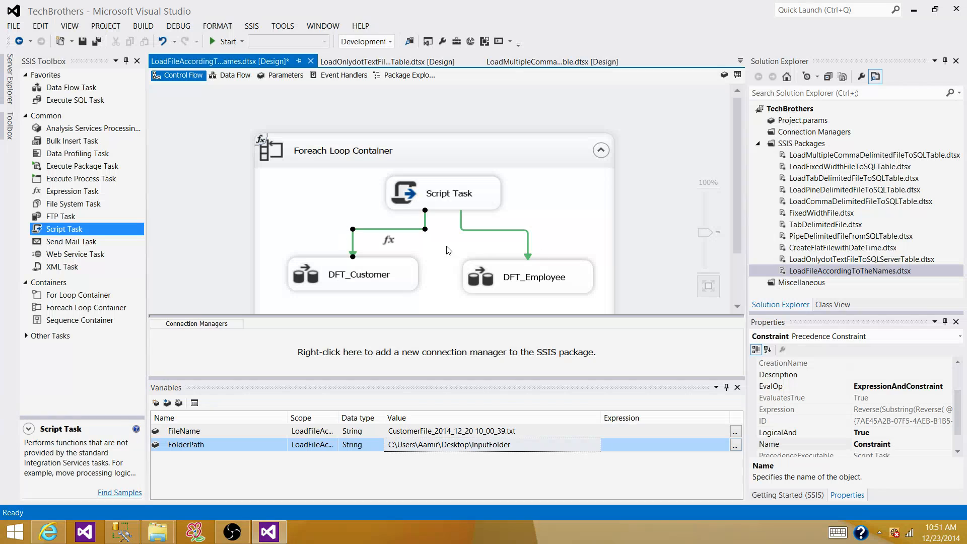
Step: Copy the entire expression from the DFT_Customer constraint's Expression Builder, and close the builder without changing it
double_click(409, 228)
left_click(575, 250)
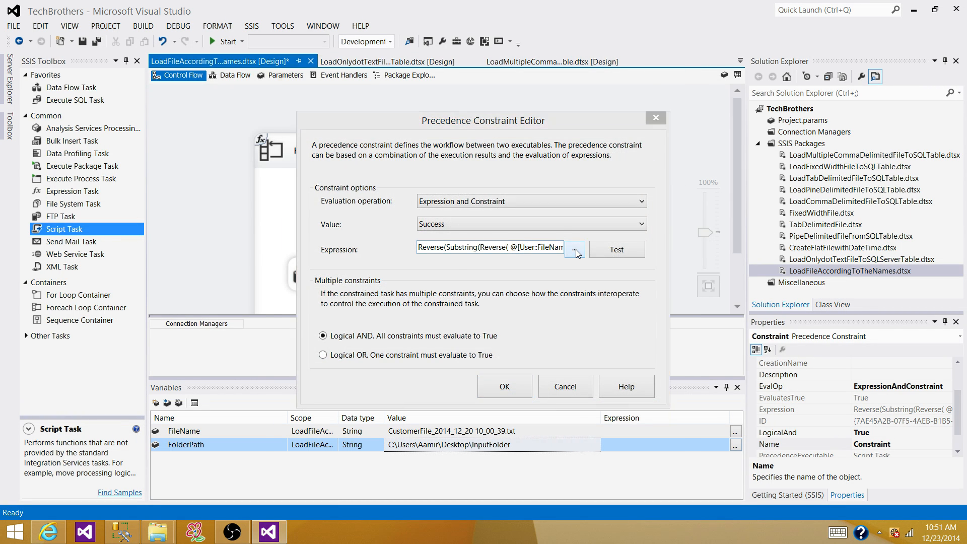
left_click_drag(606, 330, 266, 318)
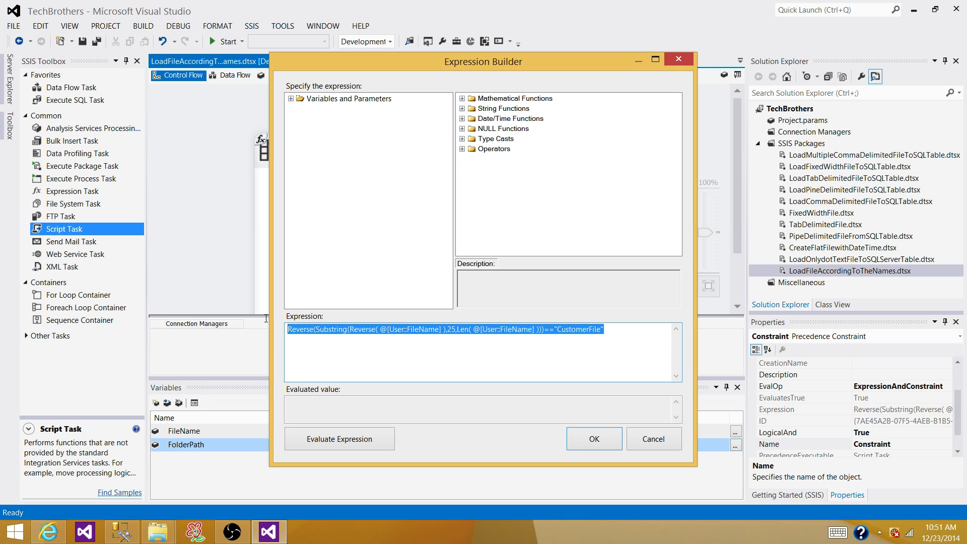
right_click(305, 329)
left_click(254, 364)
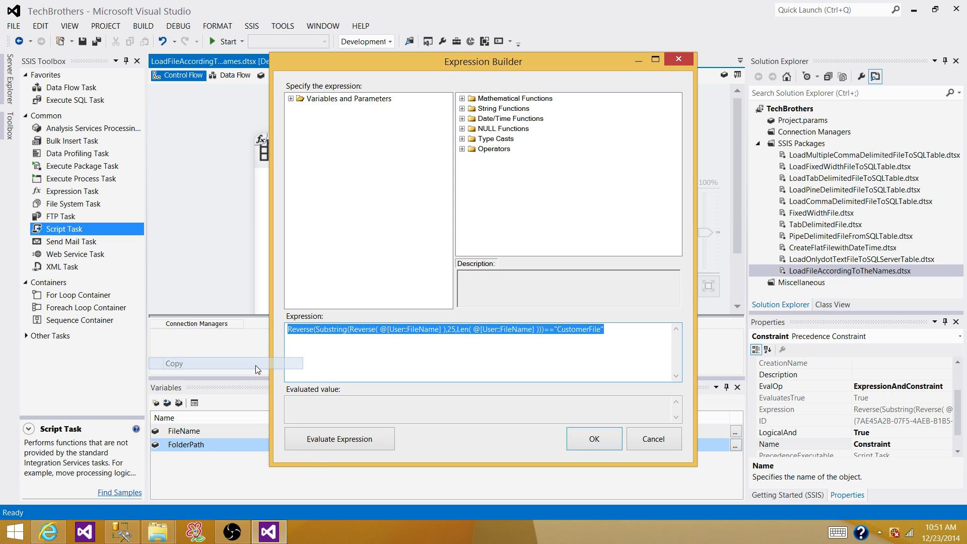
left_click(653, 446)
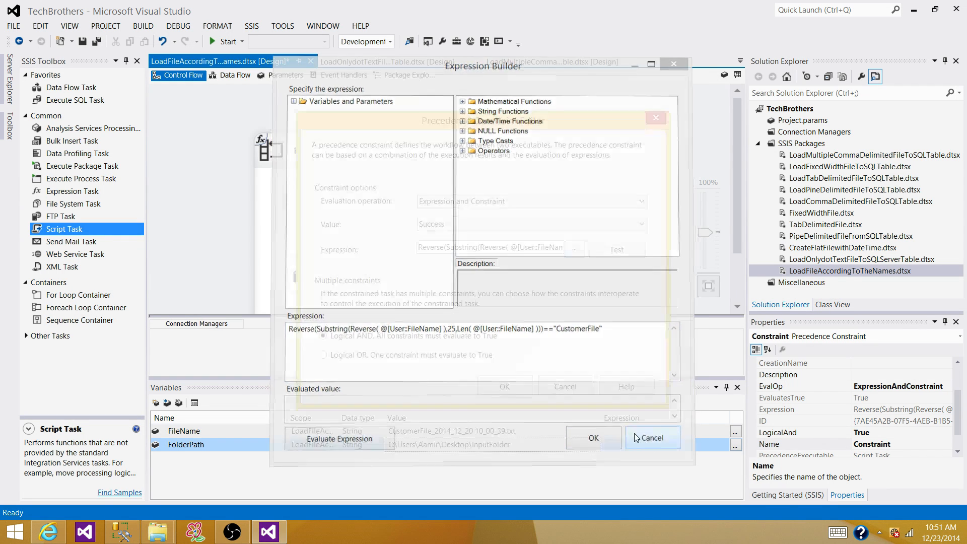
Step: Close the DFT_Customer constraint's editor without changing the constraint
left_click(575, 384)
left_click(637, 263)
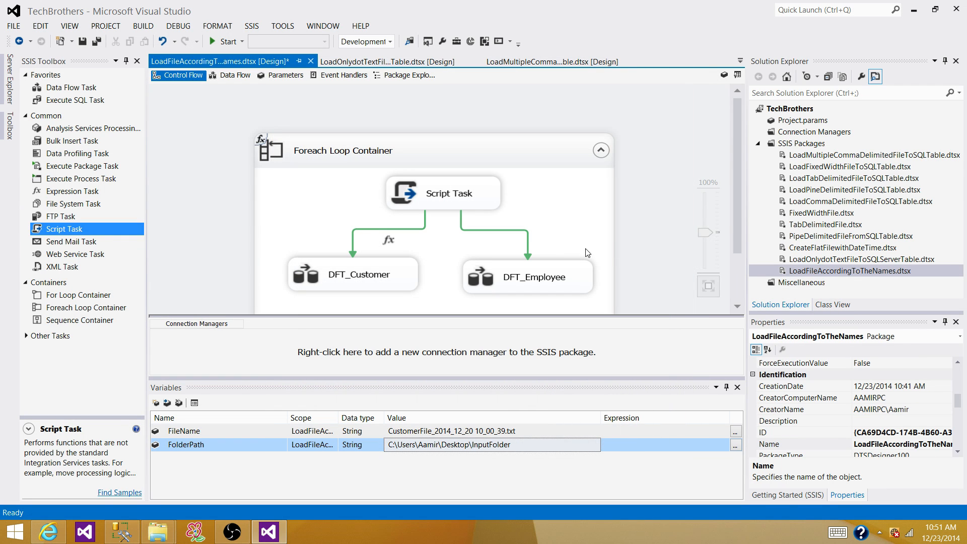
left_click(521, 231)
double_click(520, 232)
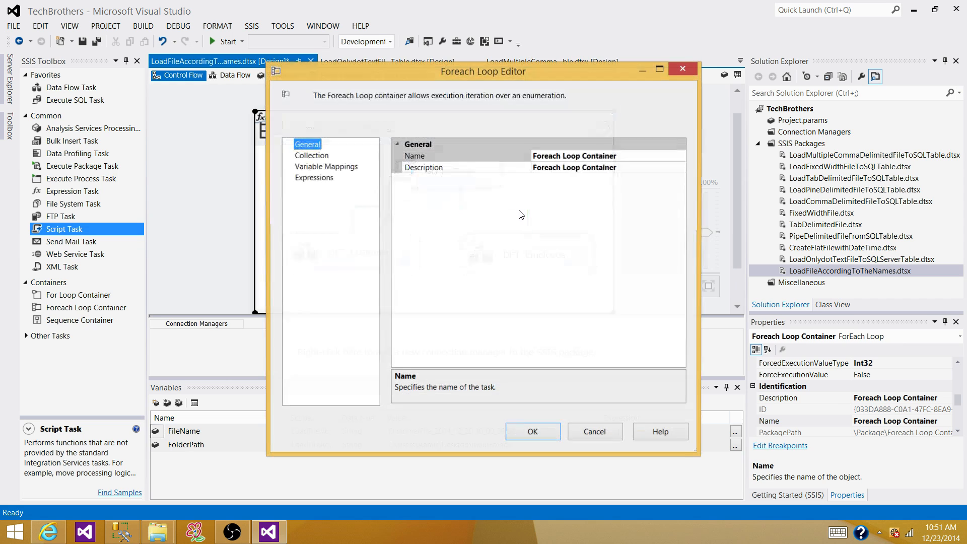
left_click(592, 434)
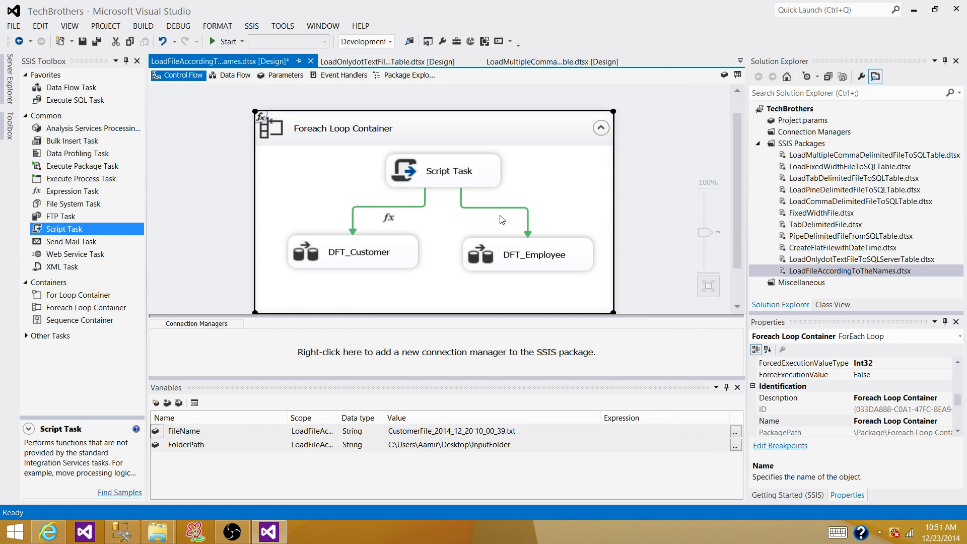
Step: Set the DFT_Employee constraint's evaluation operation to Expression and Constraint, and paste the copied expression into its Expression Builder
double_click(514, 220)
left_click(443, 204)
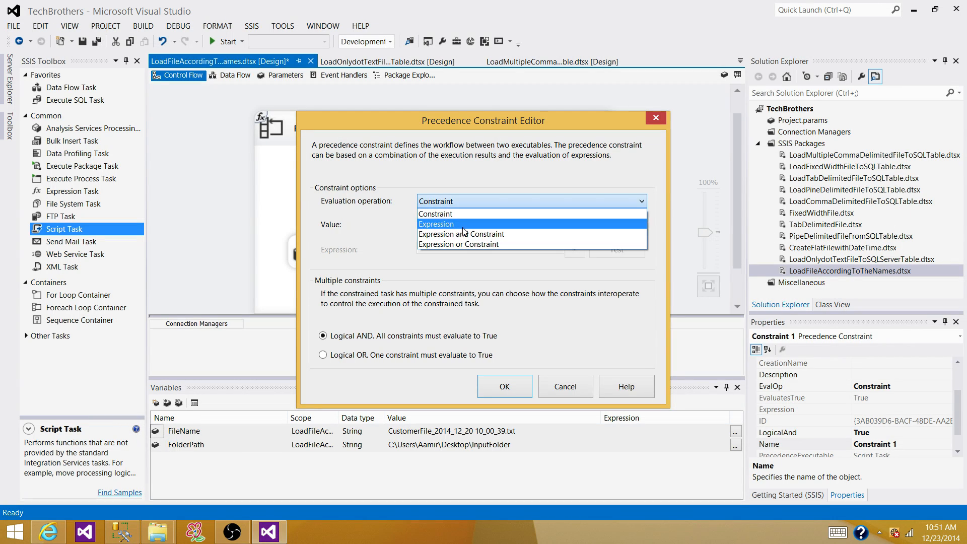
left_click(469, 233)
left_click(574, 250)
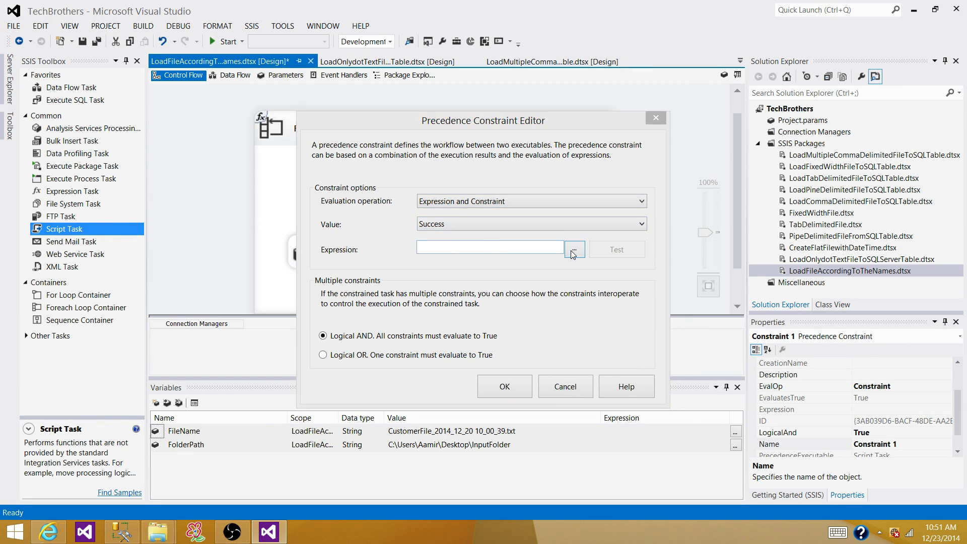
right_click(455, 336)
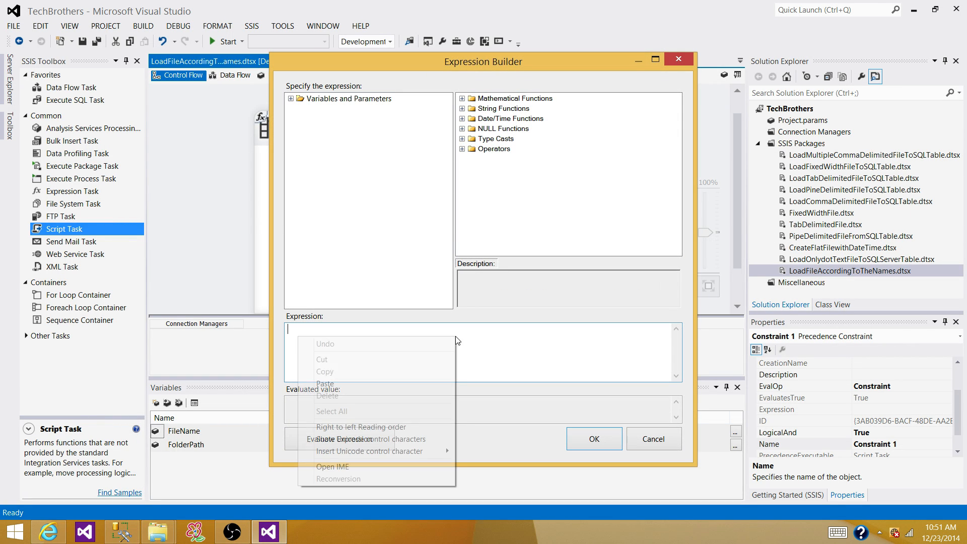
left_click(388, 383)
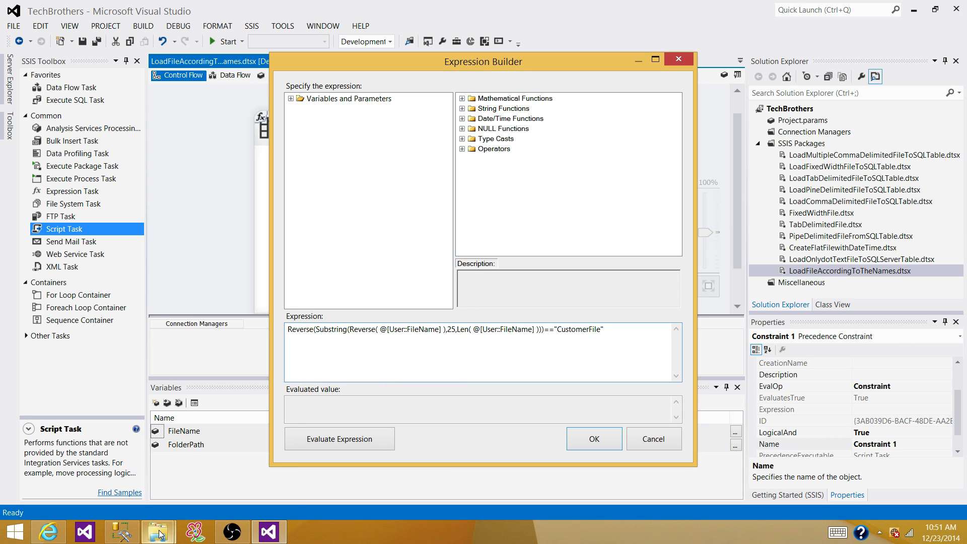
Step: In InputFolder, copy the EmployeeInformation part of the employee file's name without renaming the file
mouse_move(160, 534)
left_click(203, 486)
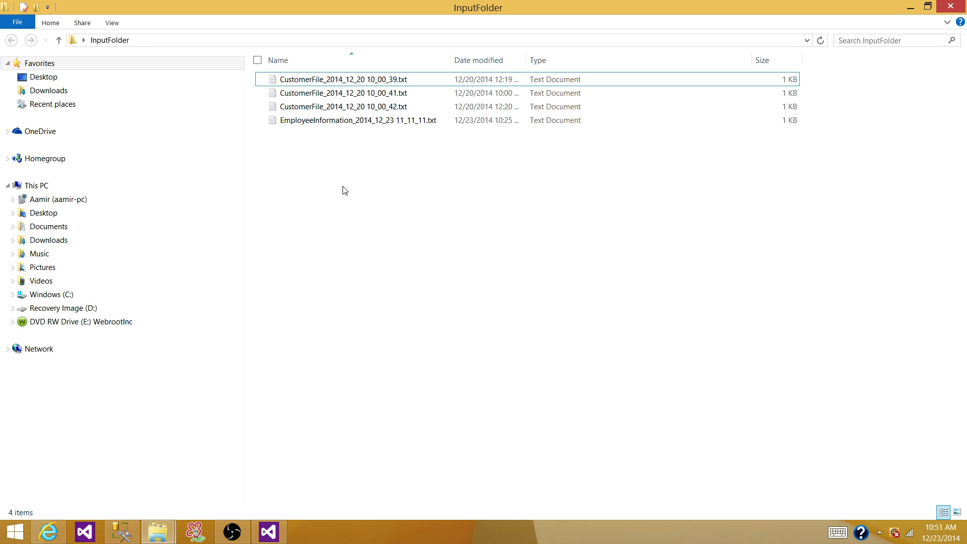
left_click(353, 123)
left_click(350, 124)
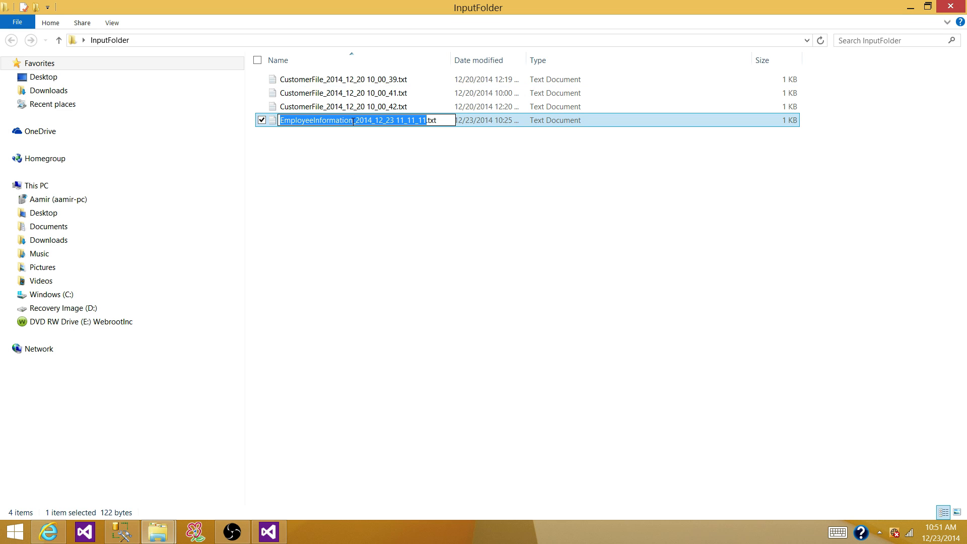
left_click_drag(353, 121, 282, 121)
right_click(290, 119)
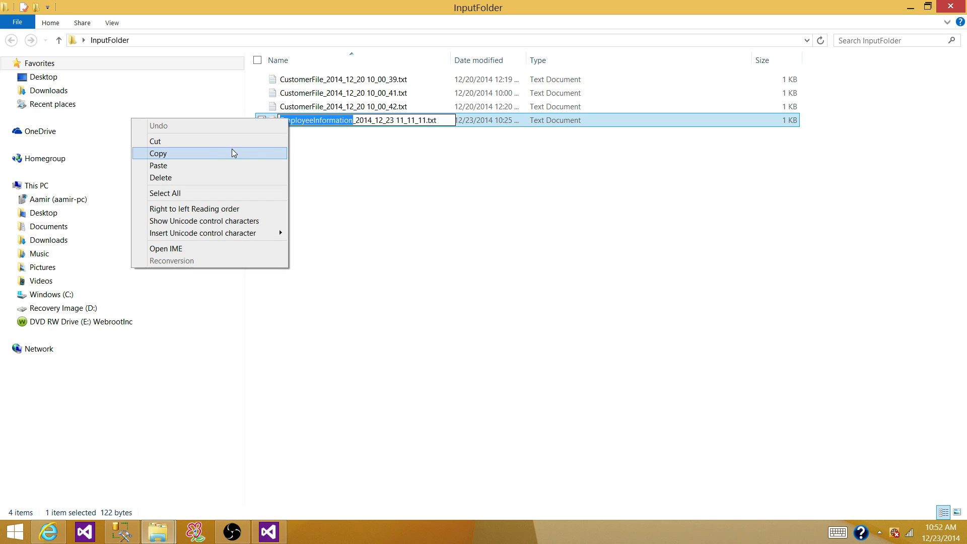
left_click(219, 152)
left_click(282, 142)
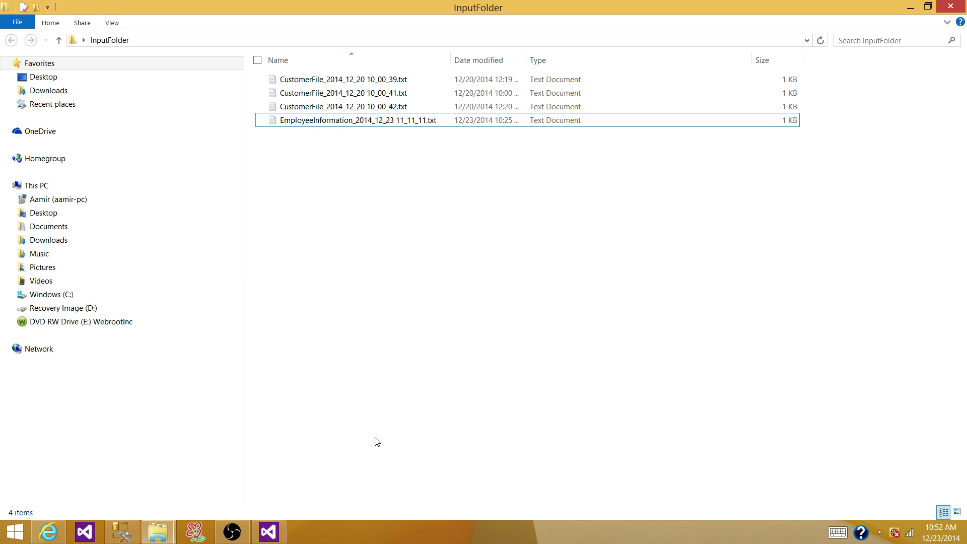
Step: Back in Visual Studio, replace CustomerFile with EmployeeInformation in the DFT_Employee constraint's expression, evaluate it, and accept the constraint
left_click(270, 531)
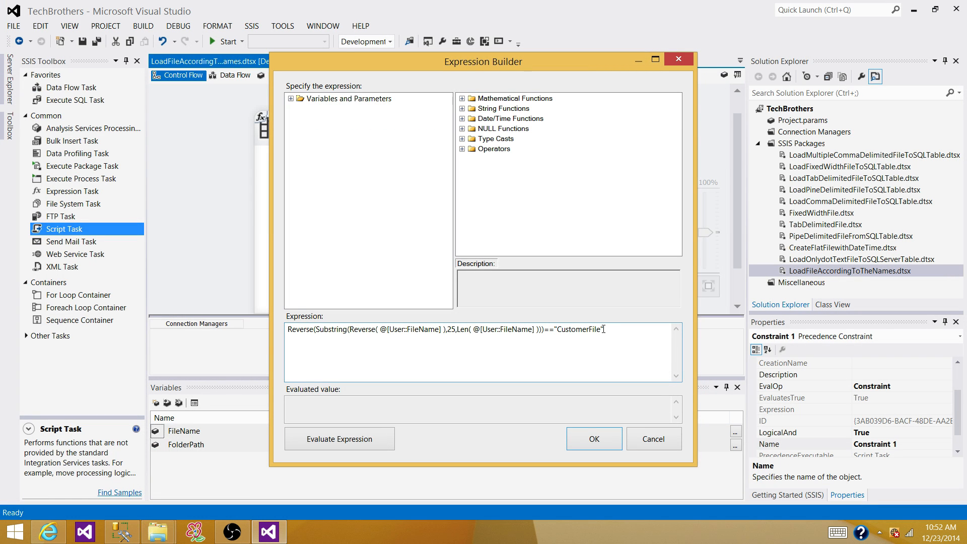
left_click_drag(601, 330, 559, 334)
key("ctrl+v")
left_click(357, 439)
left_click(308, 404)
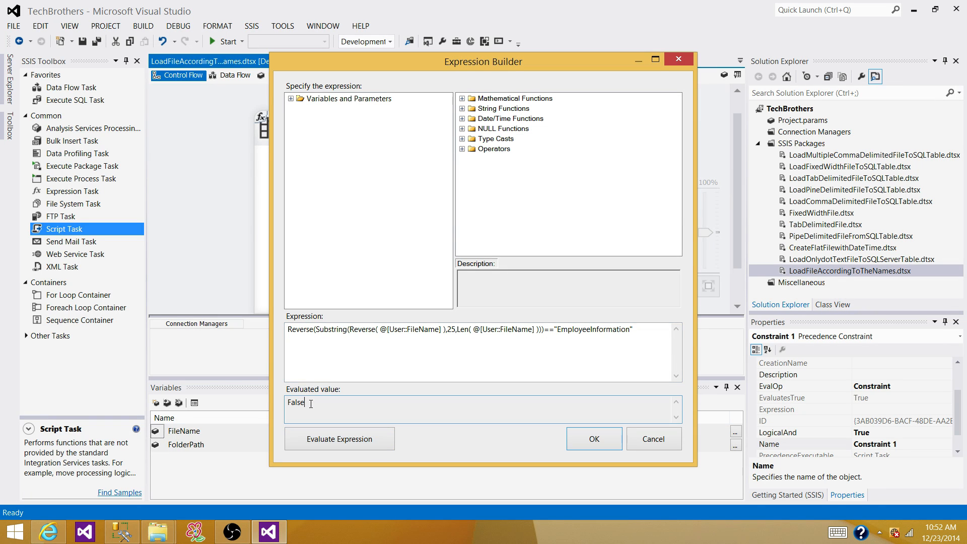
left_click(592, 441)
left_click(506, 386)
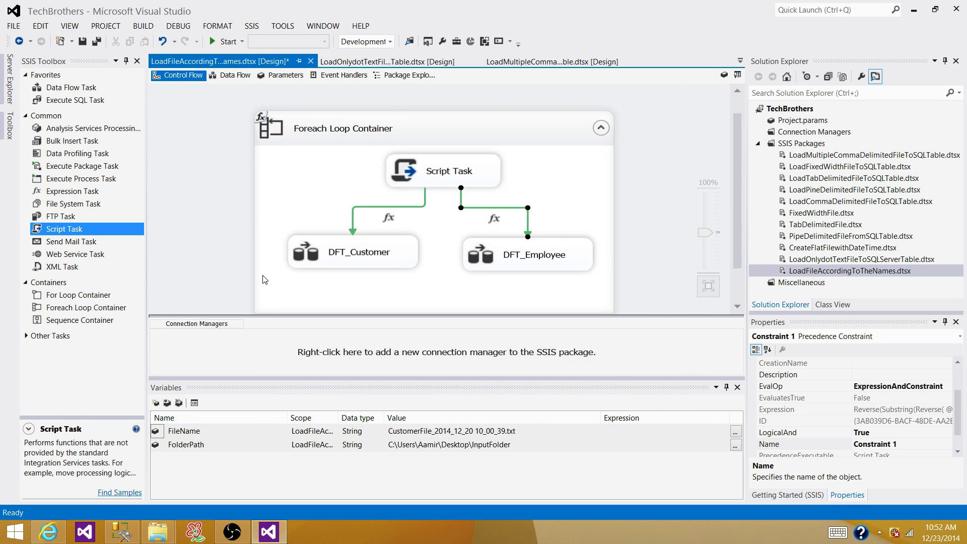
Step: Copy the full name of EmployeeInformation_2014_12_23 11_11_11.txt from InputFolder without renaming the file
mouse_move(158, 531)
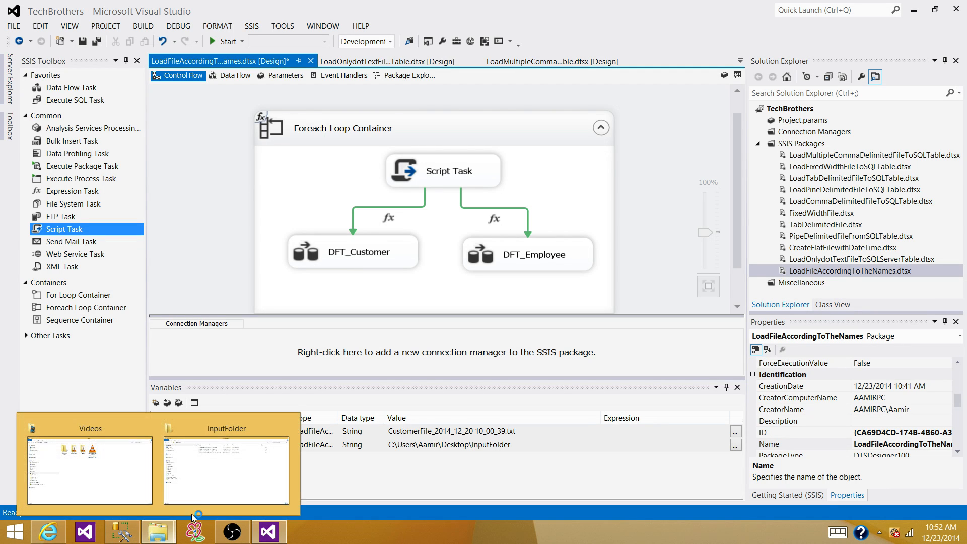
left_click(225, 458)
left_click(432, 119)
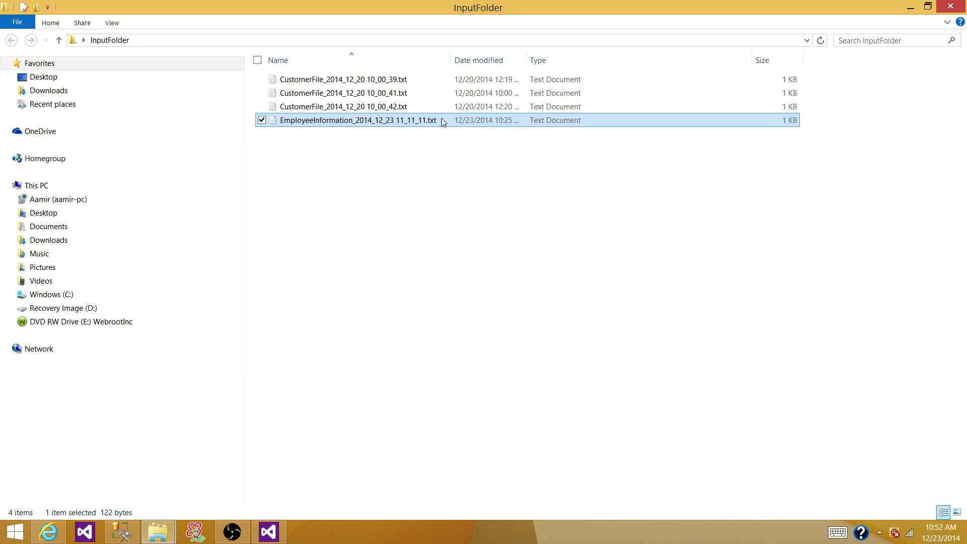
left_click(442, 118)
left_click_drag(438, 120, 277, 120)
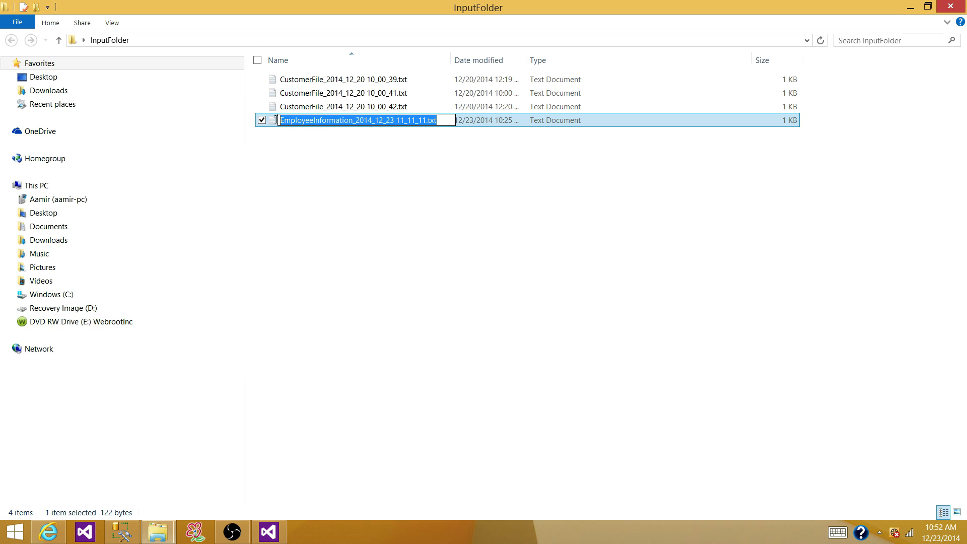
right_click(294, 121)
left_click(259, 158)
left_click(417, 244)
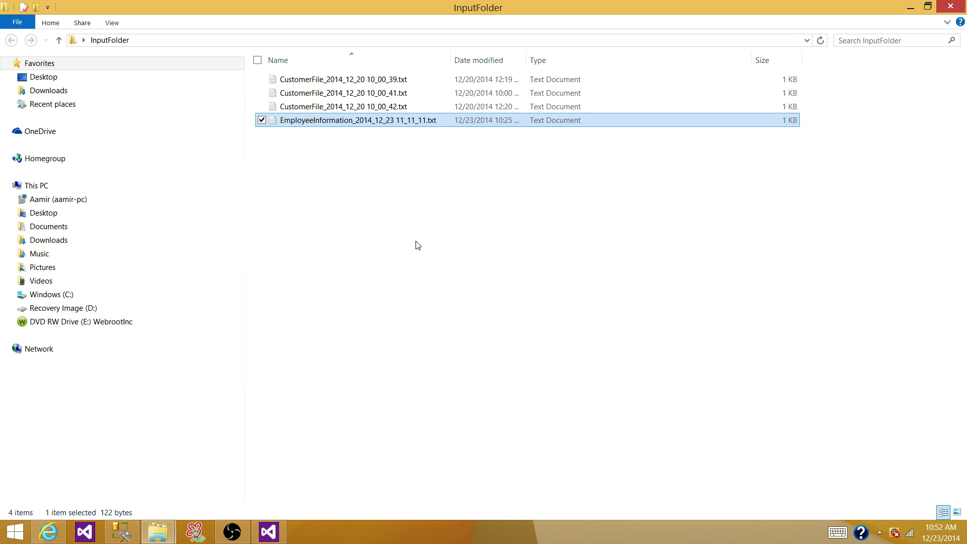
Step: In Visual Studio, set the FileName variable's value to EmployeeInformation_2014_12_23 11_11_11.txt
left_click(274, 533)
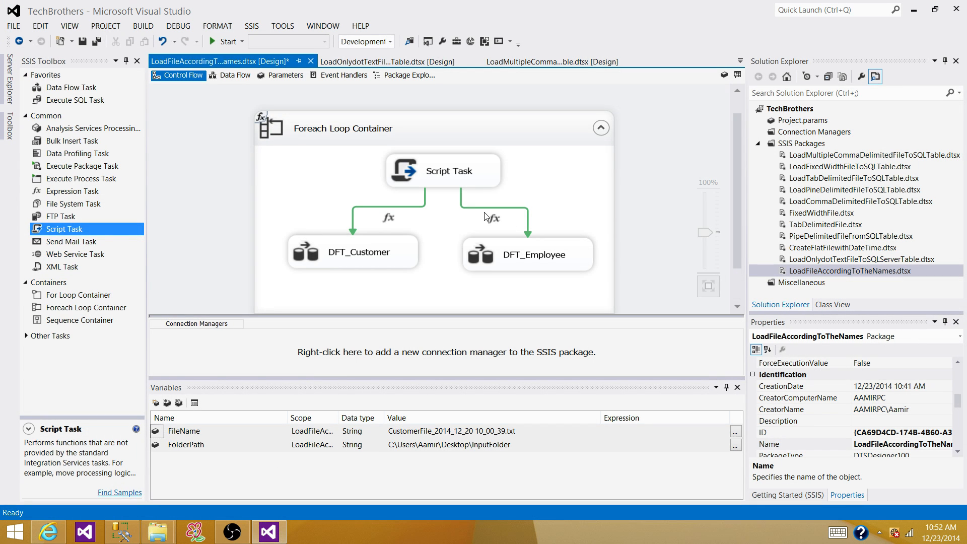
left_click(532, 431)
left_click_drag(532, 431, 386, 433)
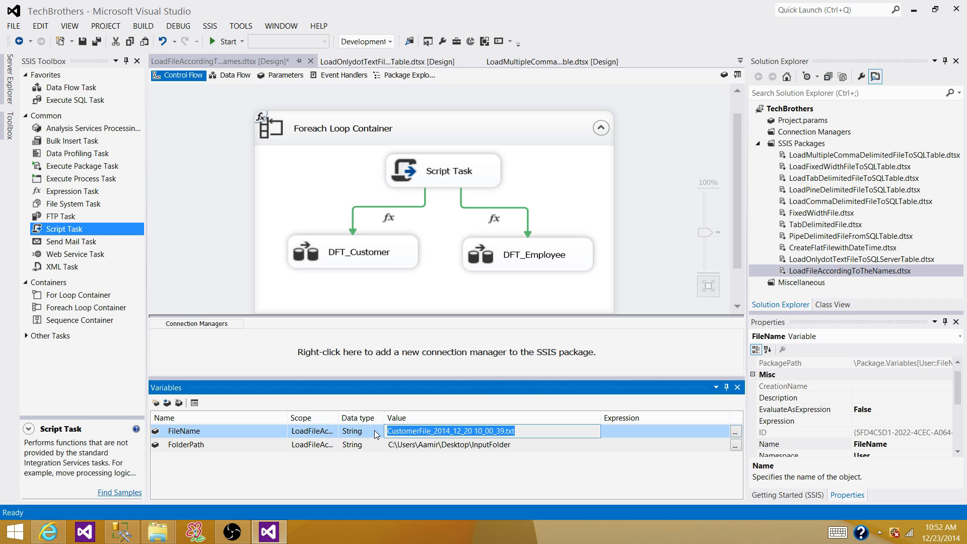
key("ctrl+v")
left_click(394, 477)
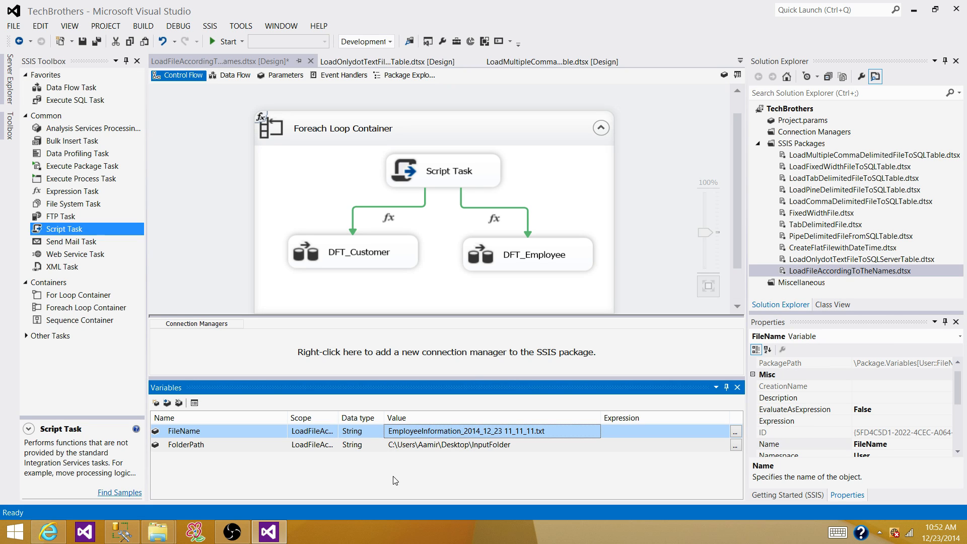
Step: Test the DFT_Employee constraint, evaluate its expression in the Expression Builder, and accept both without changes
double_click(519, 206)
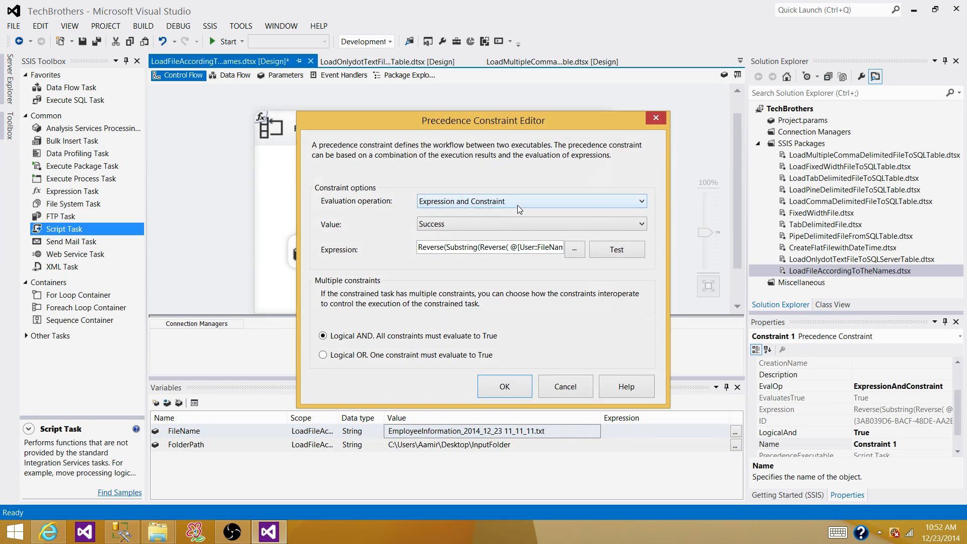
left_click(605, 250)
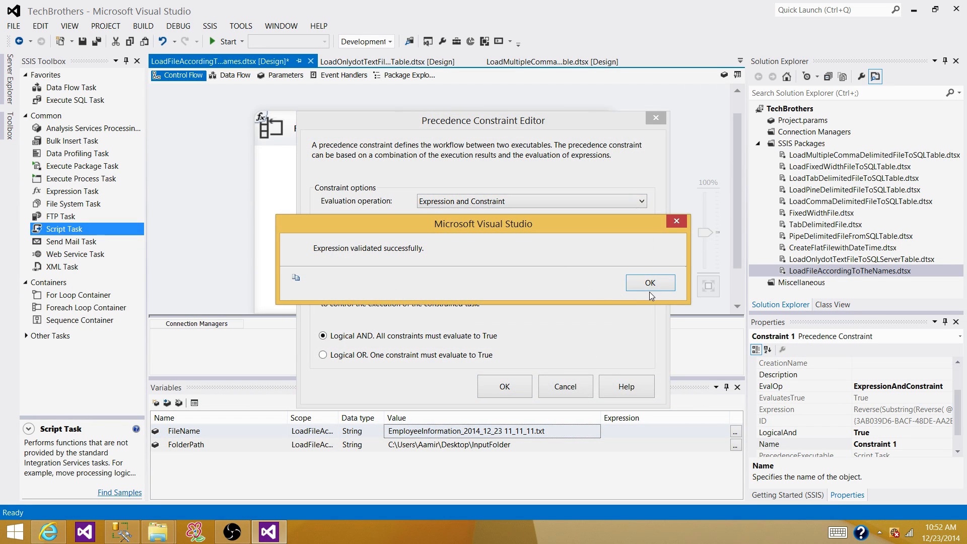
left_click(658, 285)
left_click(579, 251)
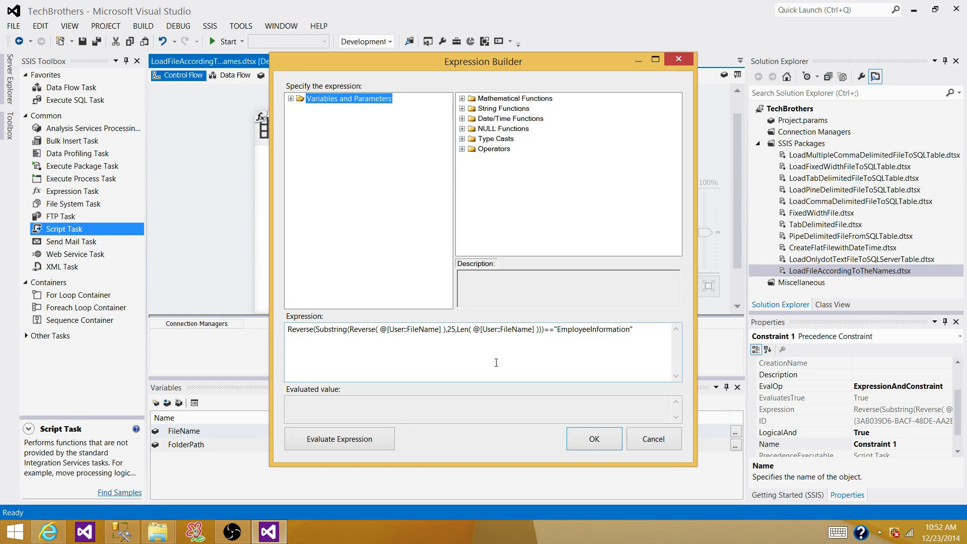
left_click(354, 440)
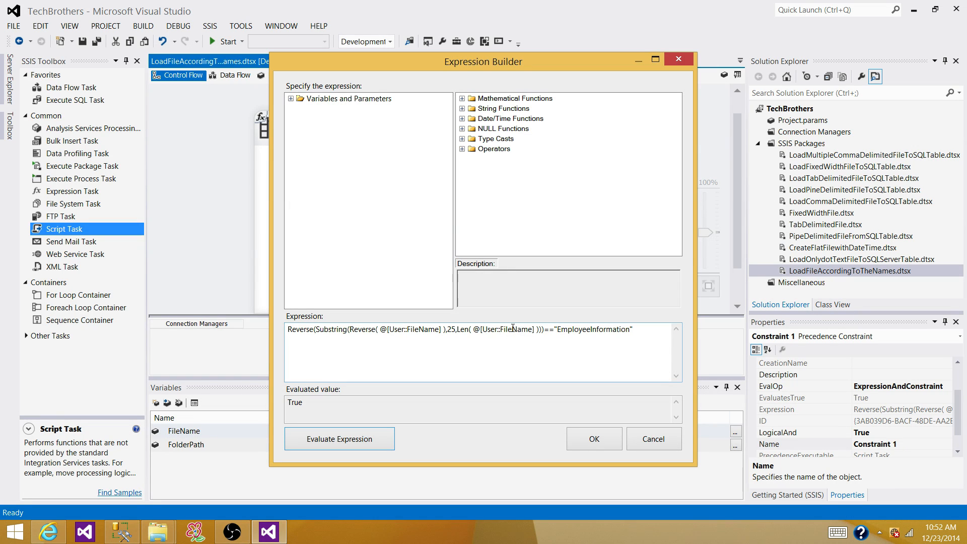
left_click_drag(558, 329, 630, 330)
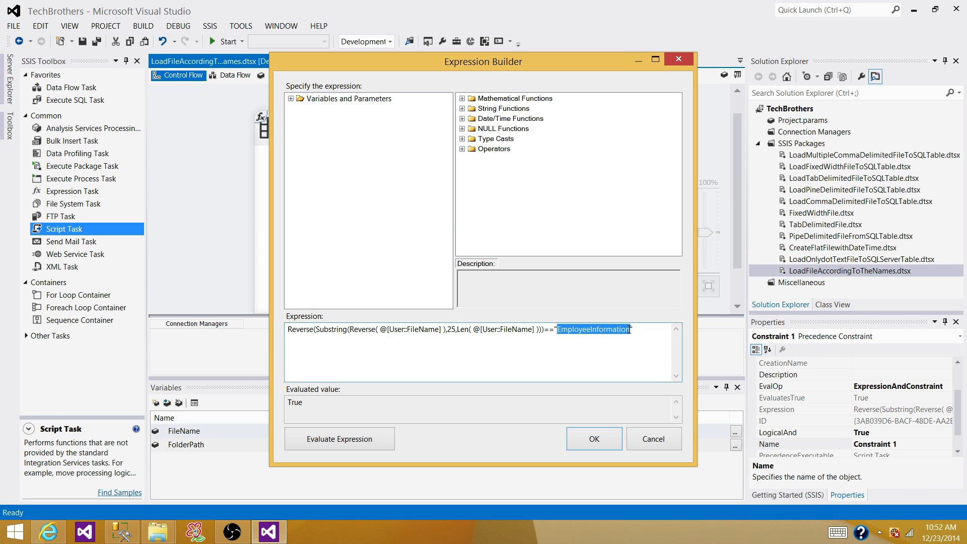
left_click(624, 351)
left_click(579, 446)
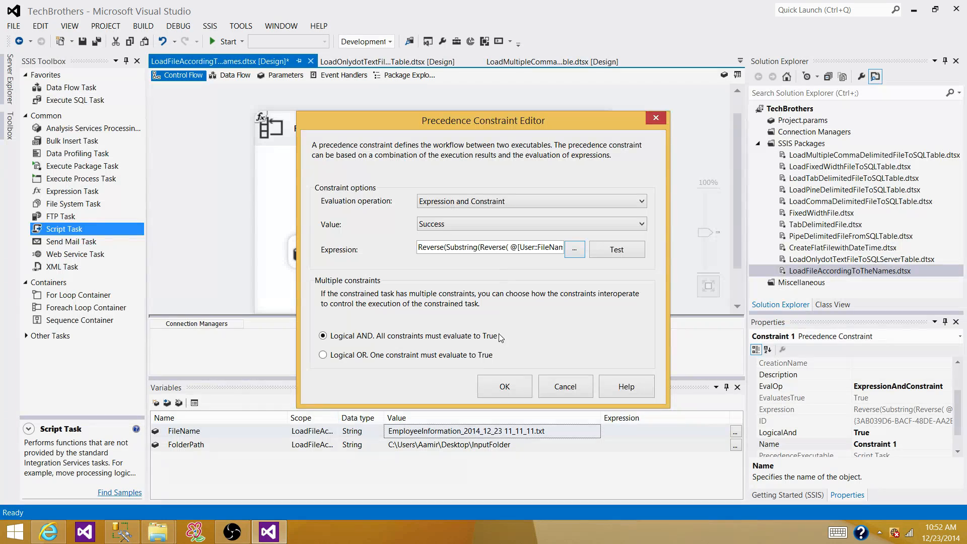
left_click(499, 386)
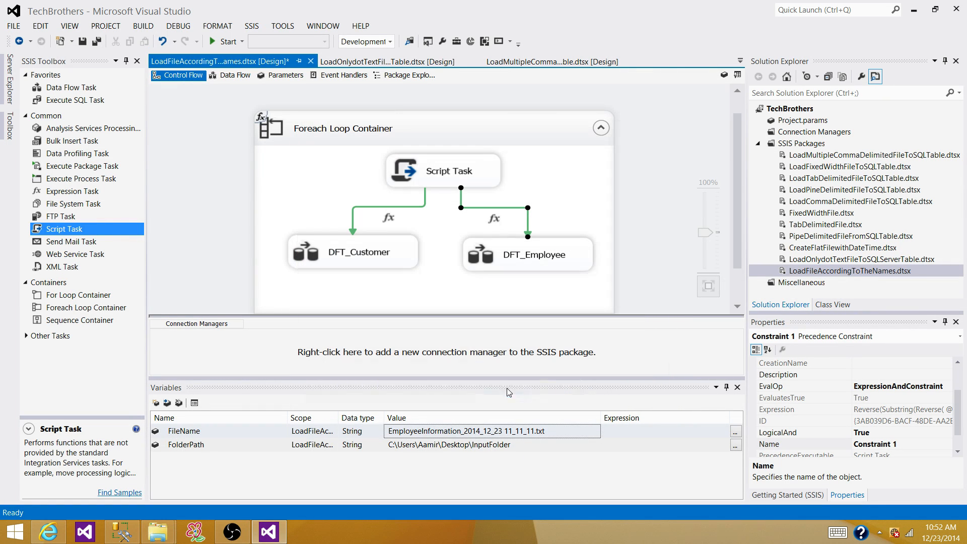
Step: Hide the package variables and run the package once, stopping debugging after execution completes
left_click(738, 387)
left_click(660, 300)
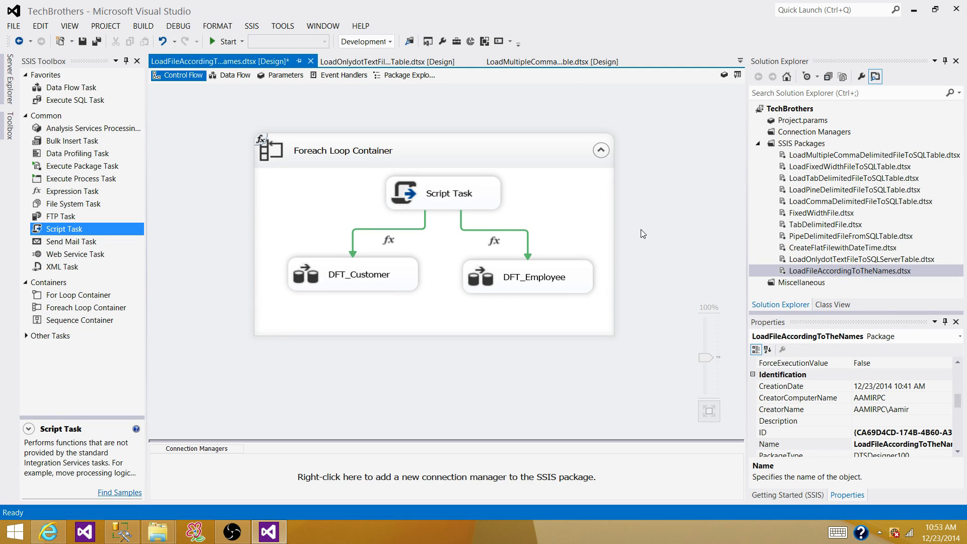
left_click(224, 42)
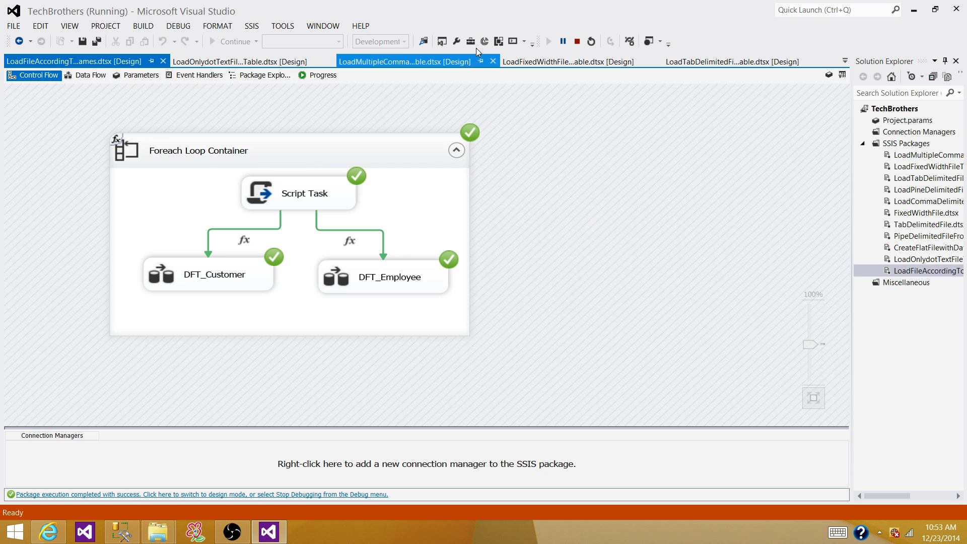
left_click(577, 42)
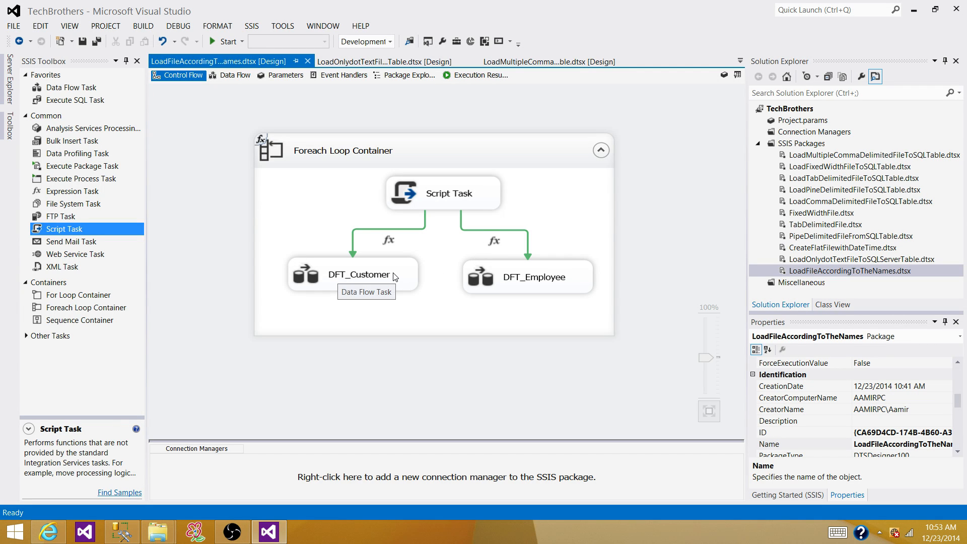
Step: Add a Flat File Source to the DFT_Customer data flow and open the source's editor
double_click(395, 276)
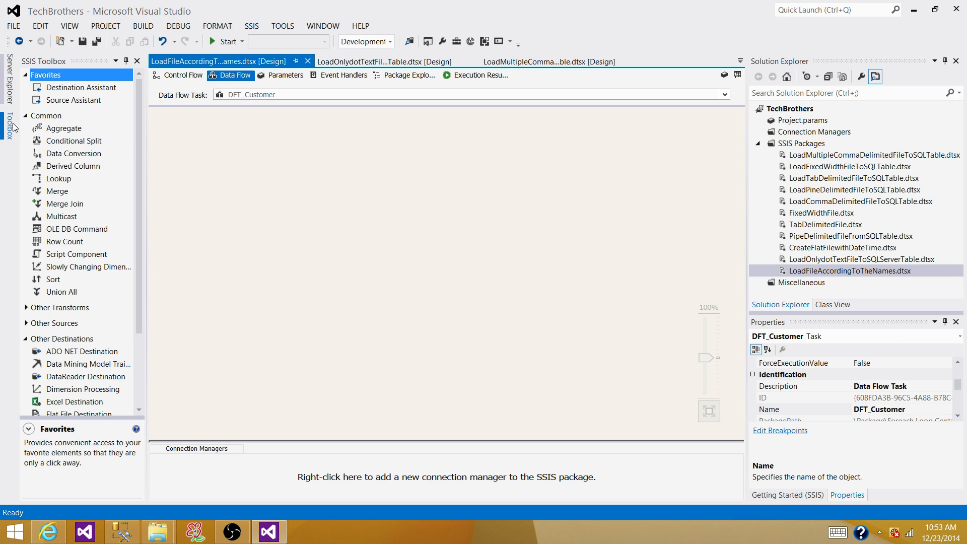
left_click(25, 116)
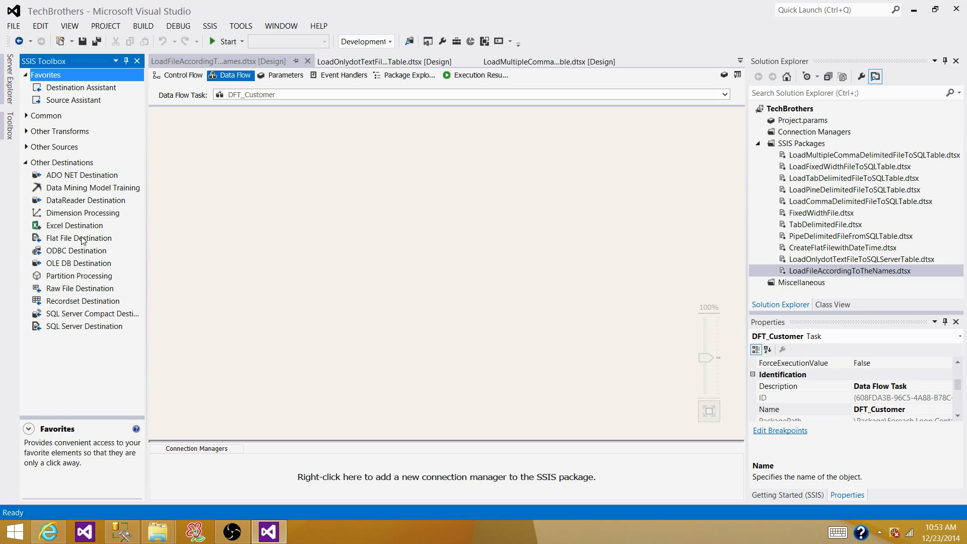
left_click(26, 162)
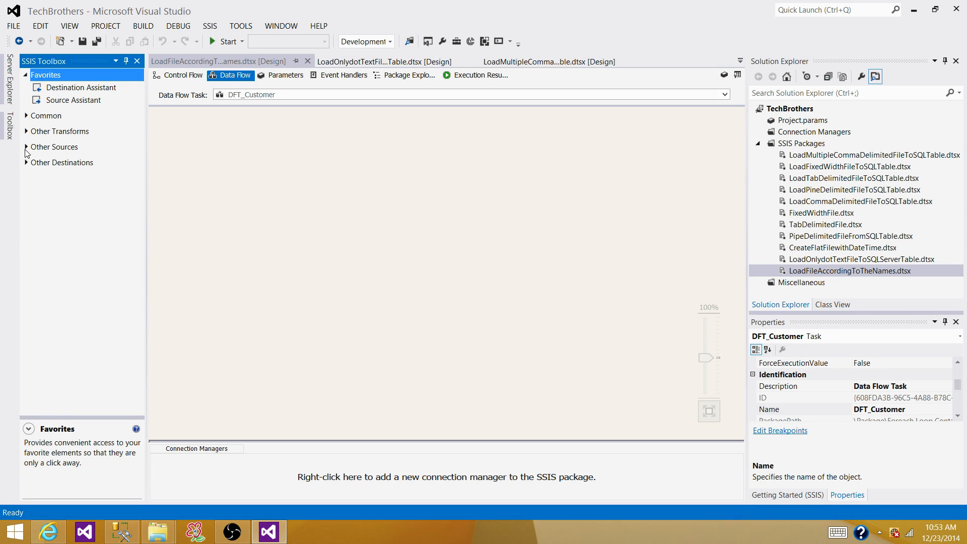
left_click(25, 147)
left_click_drag(73, 197, 245, 155)
double_click(368, 175)
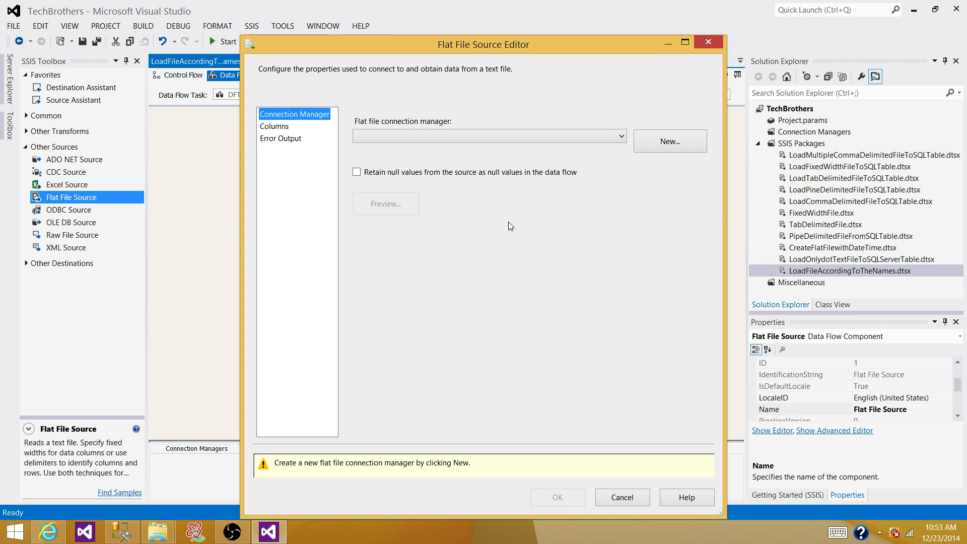
Step: Create a flat file connection manager for CustomerFile_2014_12_20 10_00_39.txt from InputFolder
left_click(661, 142)
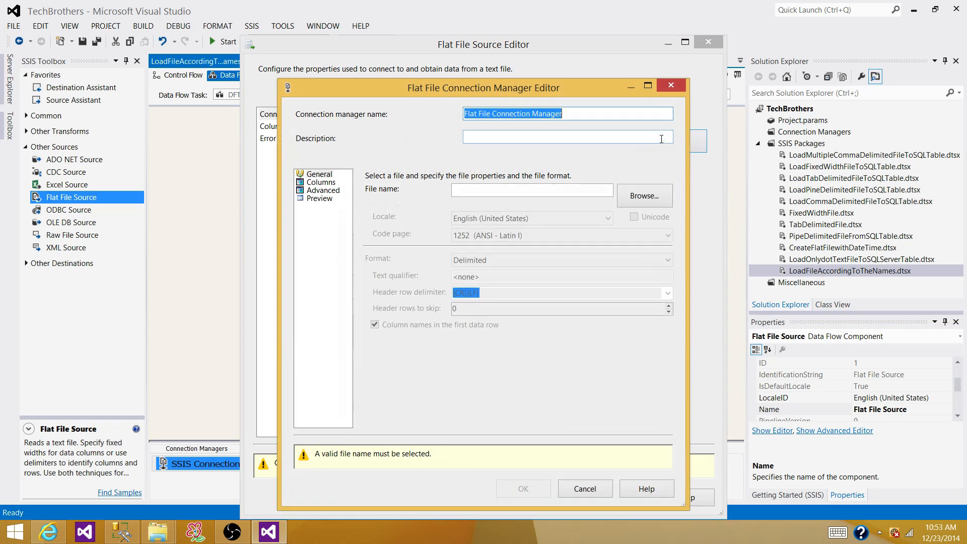
left_click(642, 190)
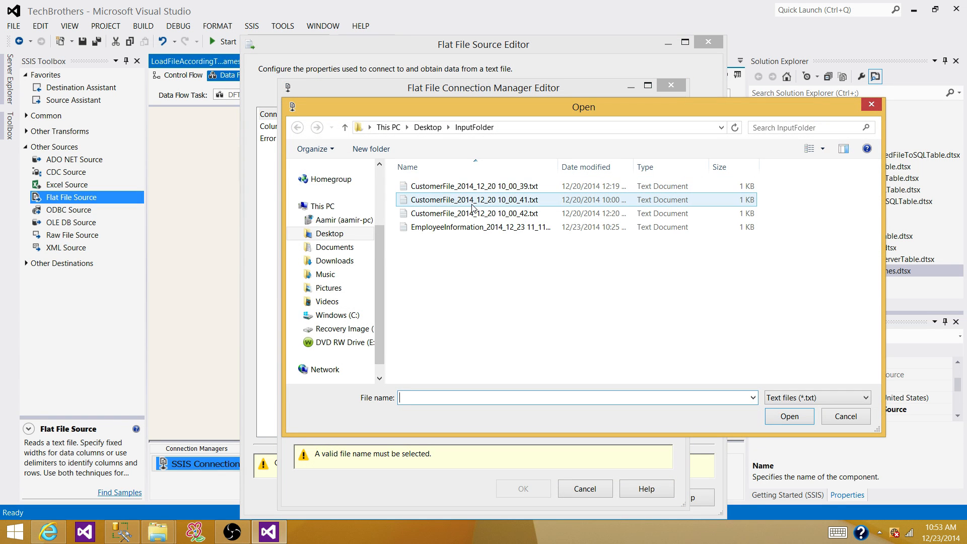
left_click(461, 185)
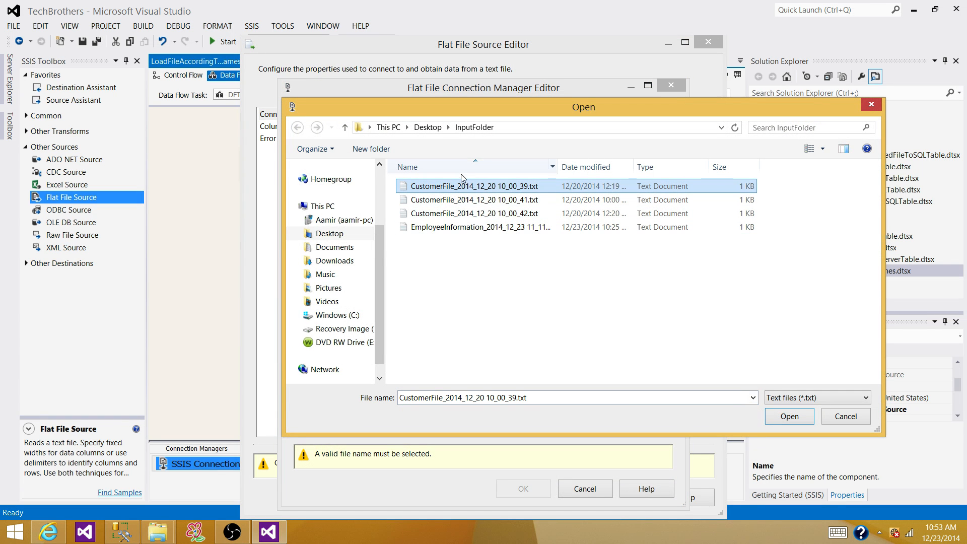
left_click(787, 418)
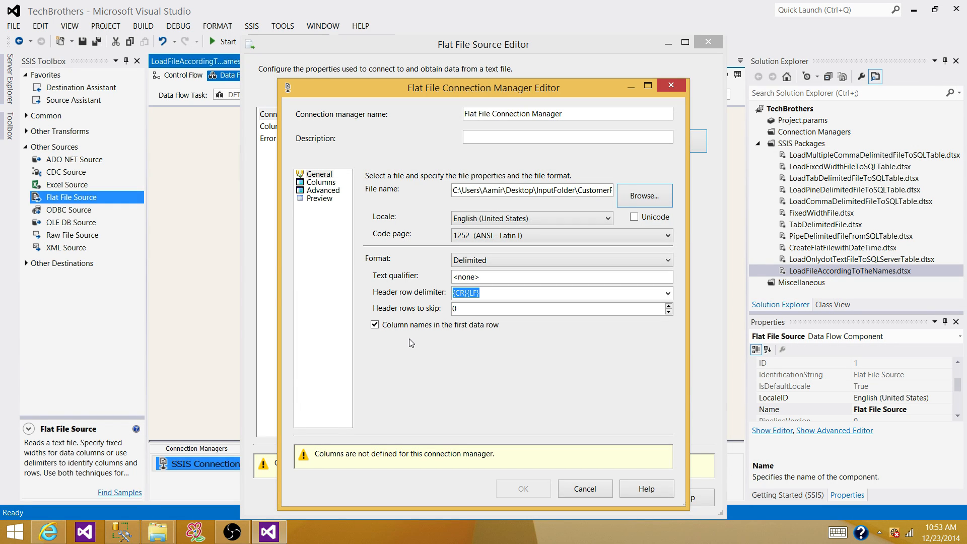
Step: Set the Id column's data type to four-byte signed integer [DT_I4] in the flat file connection manager
left_click(321, 183)
left_click(321, 191)
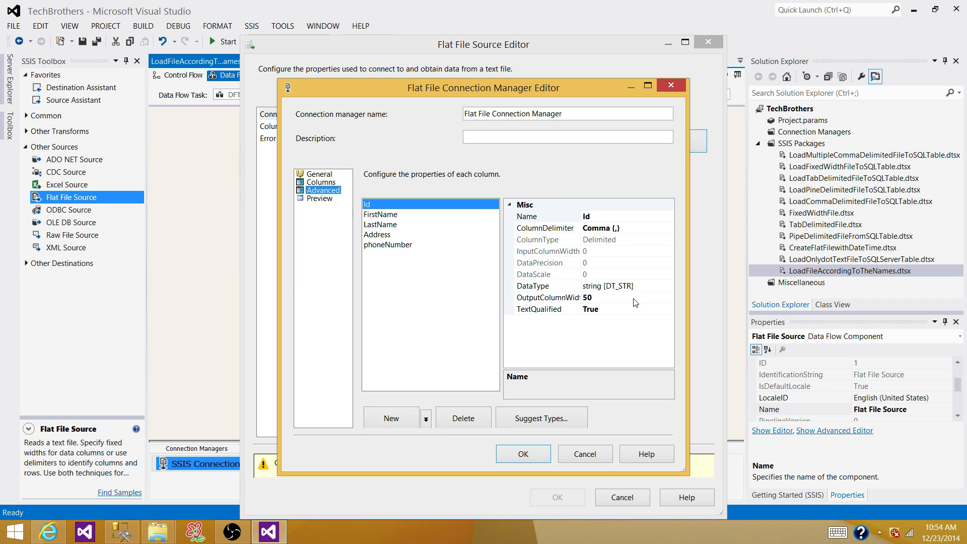
left_click(645, 286)
left_click(669, 286)
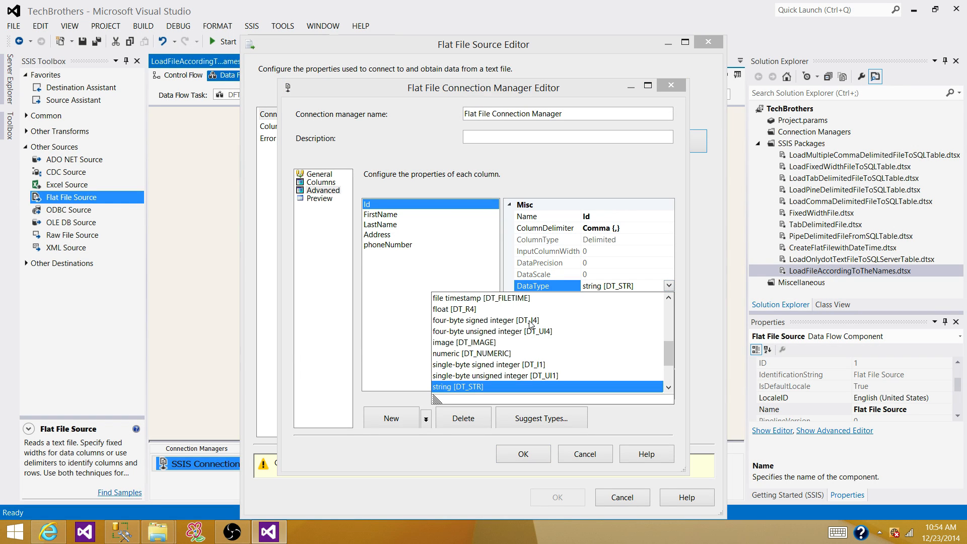
left_click(531, 322)
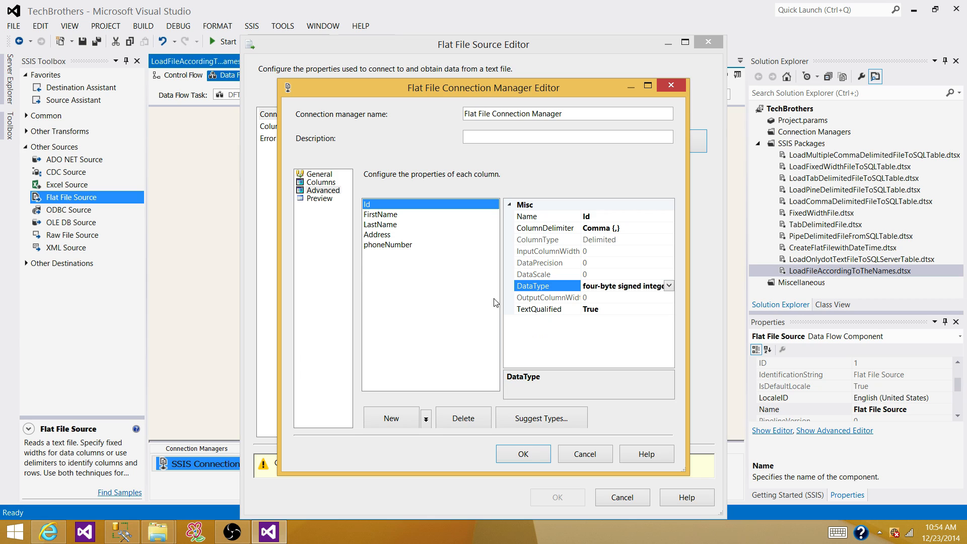
Step: Set the phoneNumber column's output width to 10 and accept the flat file connection manager
left_click(394, 217)
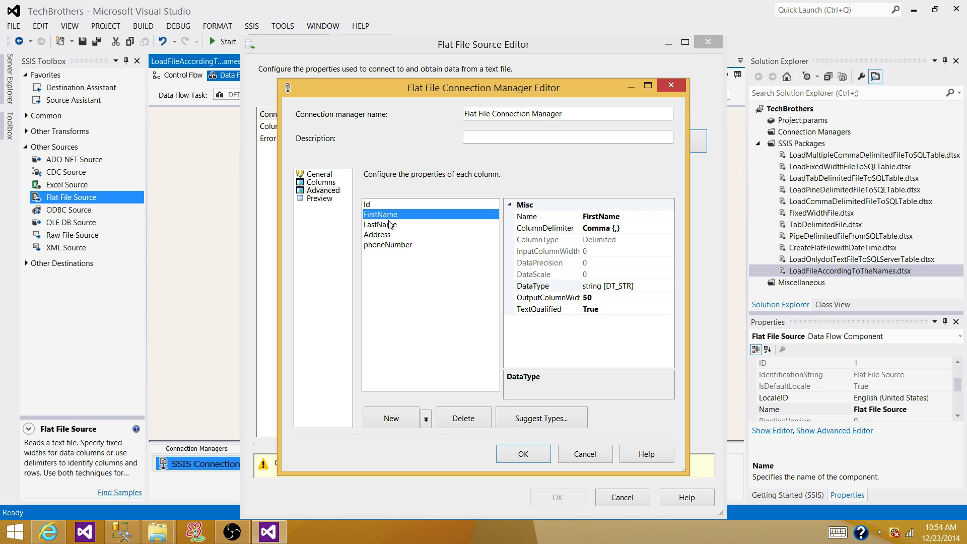
left_click(386, 225)
left_click(386, 236)
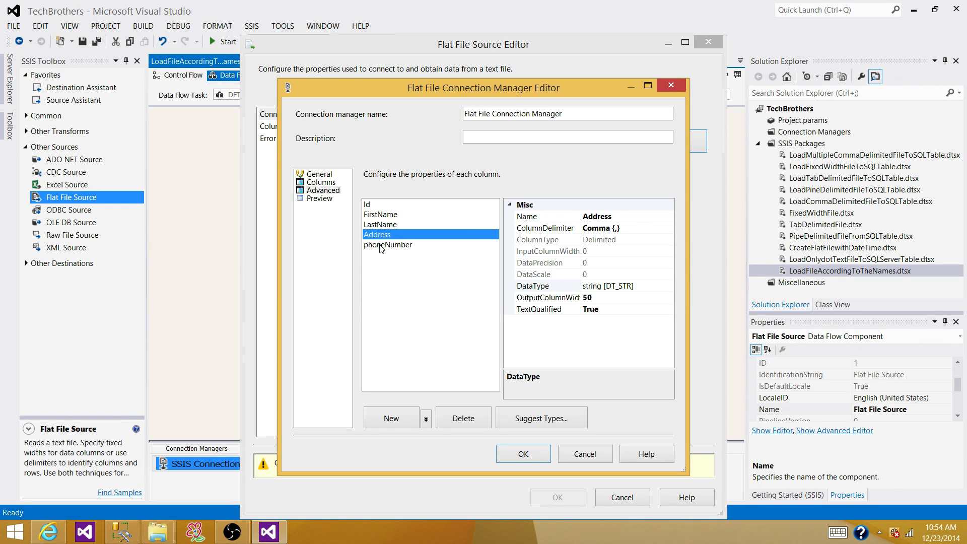
left_click(381, 245)
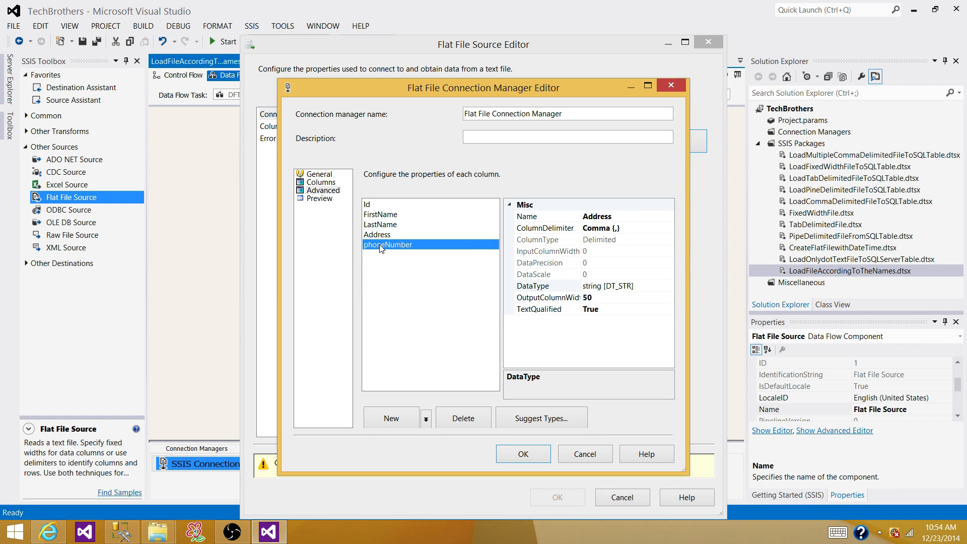
left_click(606, 298)
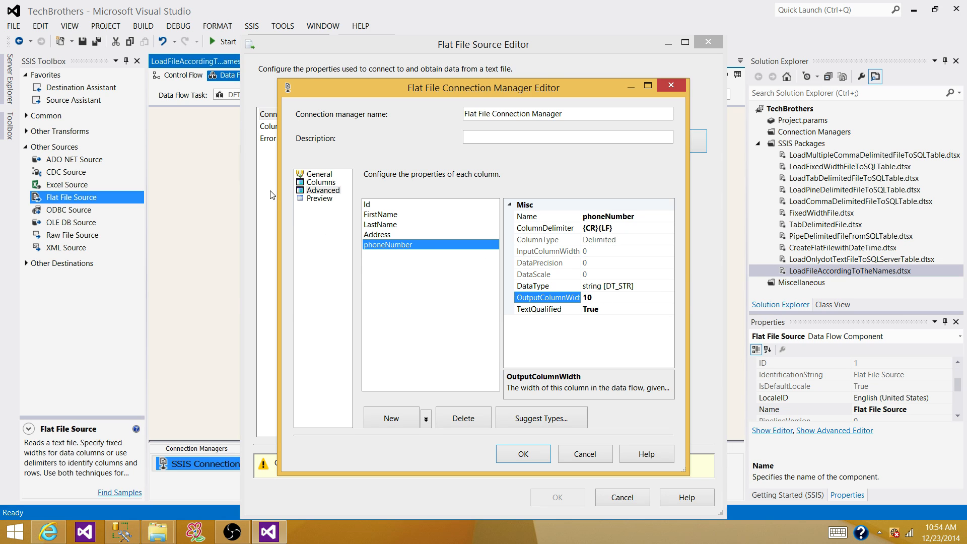
left_click(307, 199)
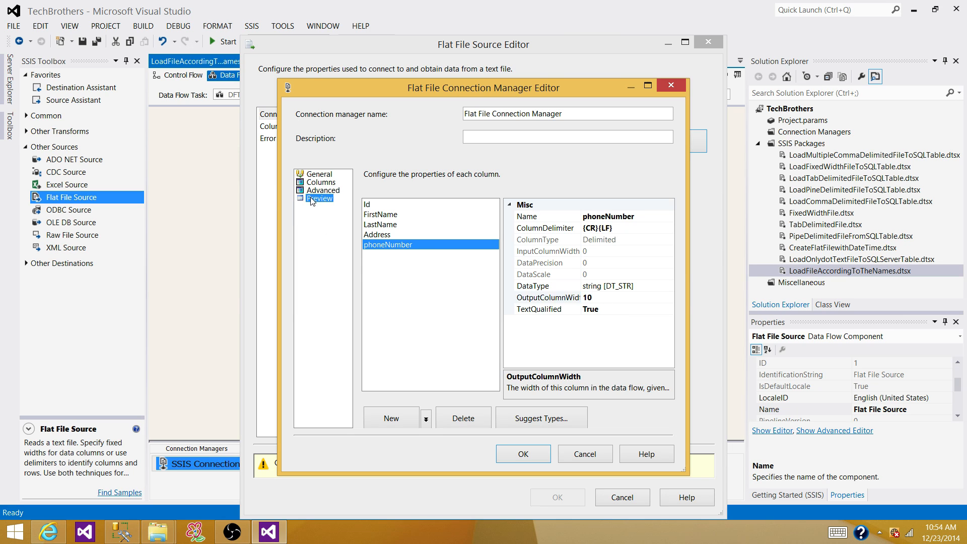
left_click(523, 455)
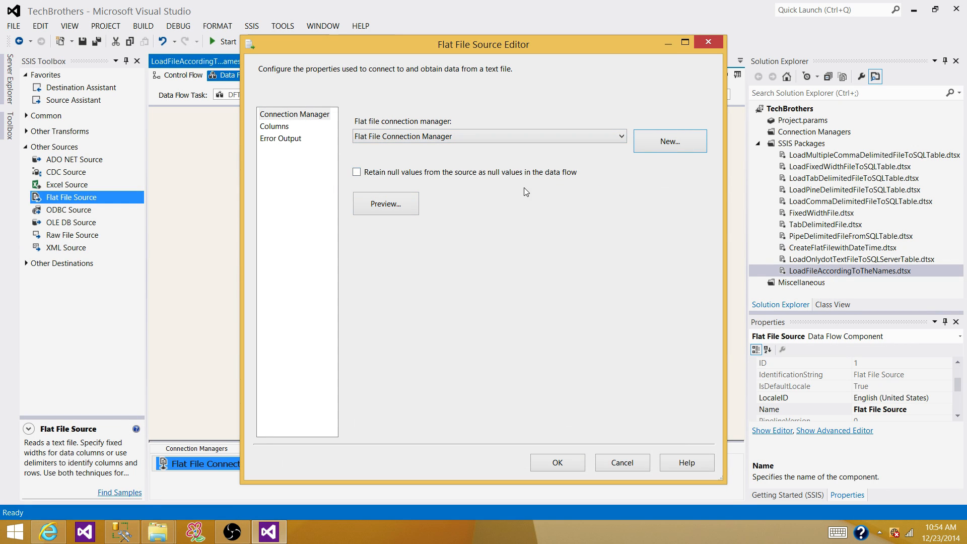
Step: Retain null values from the flat file source, check its output columns, and accept the source settings
left_click(356, 172)
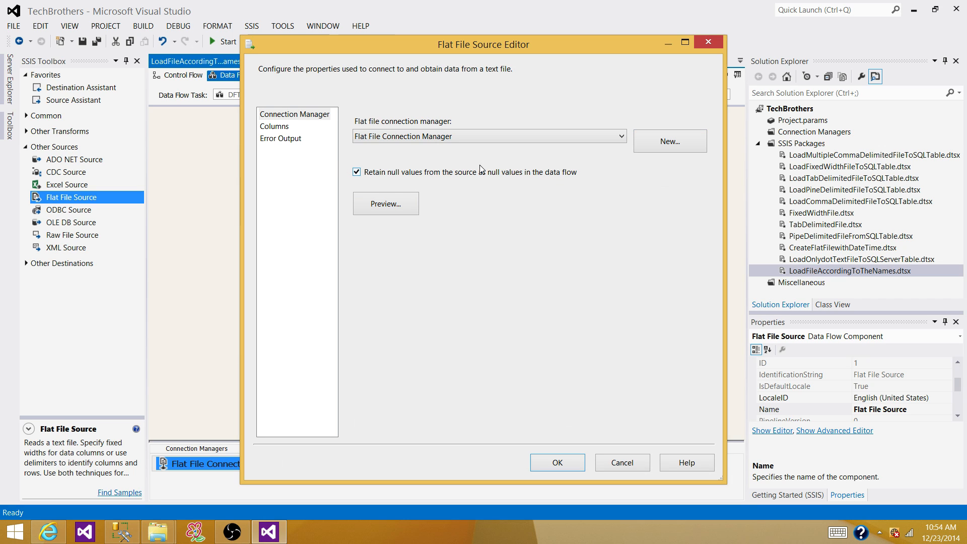
left_click(275, 126)
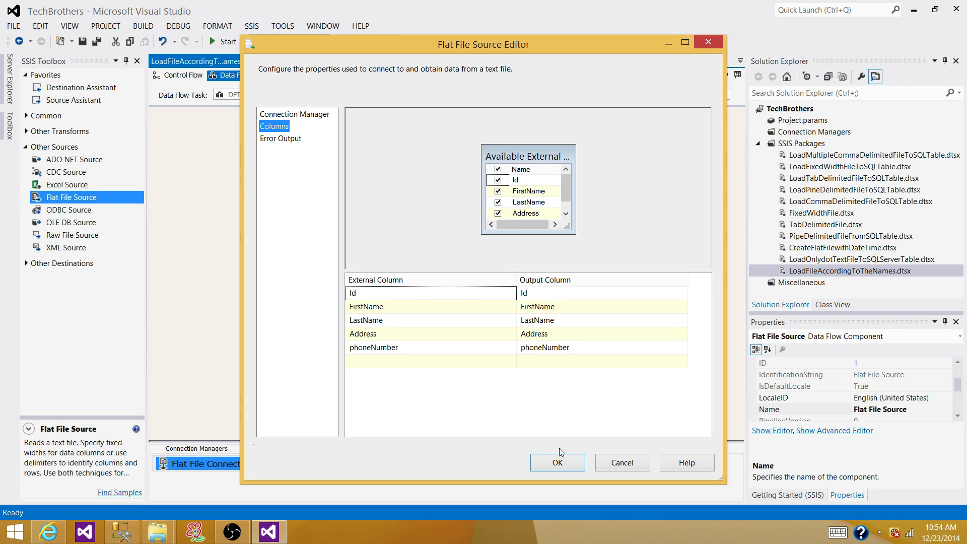
left_click(557, 462)
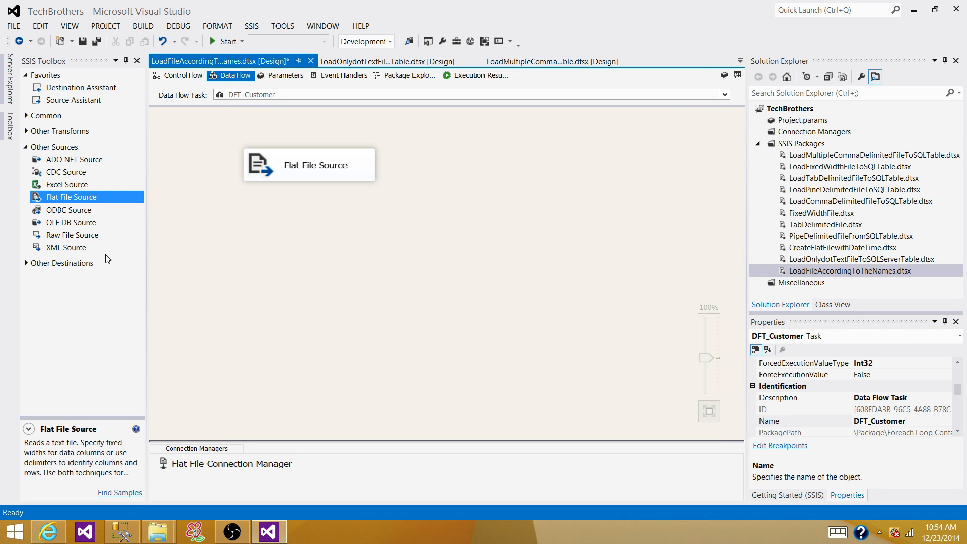
Step: Add an OLE DB Destination below the Flat File Source and connect the source's output to it
left_click(26, 147)
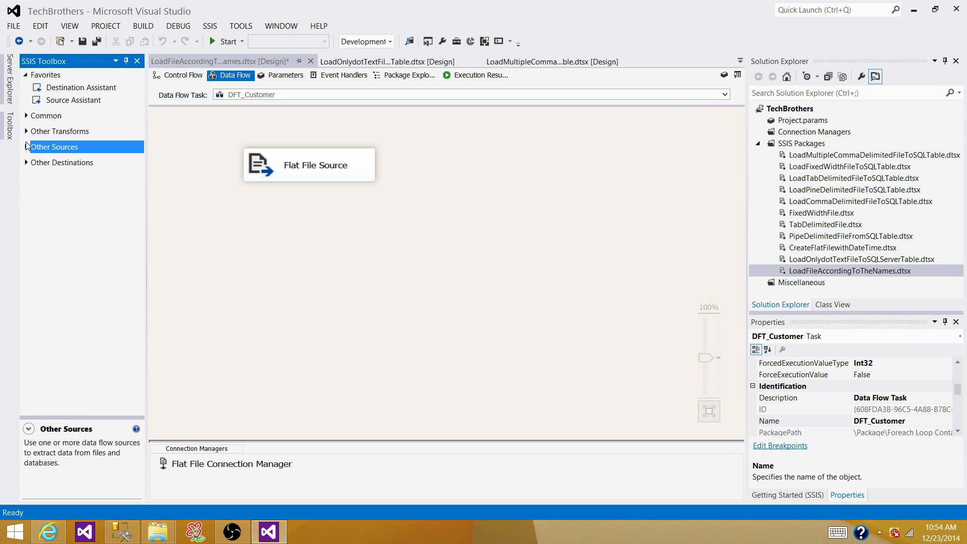
left_click(26, 163)
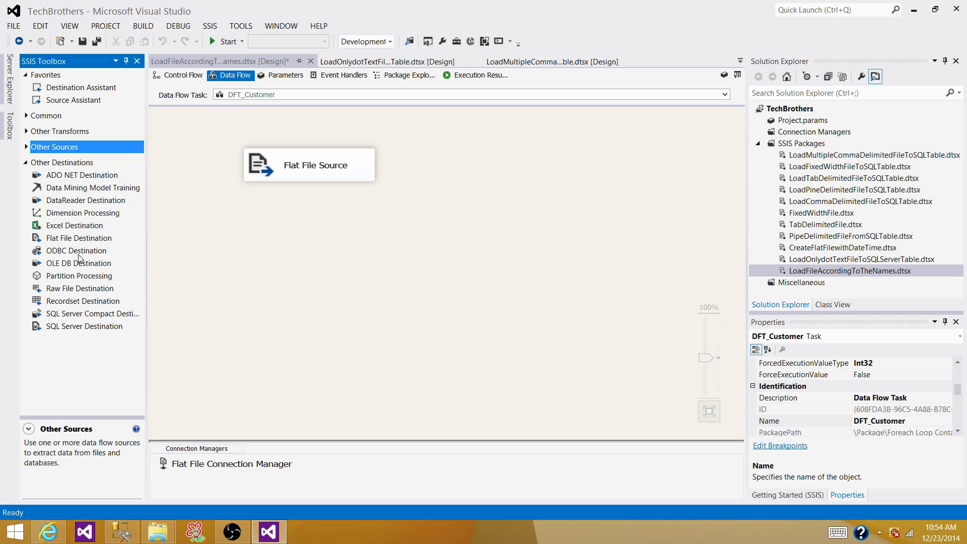
left_click_drag(78, 263, 242, 222)
left_click(325, 174)
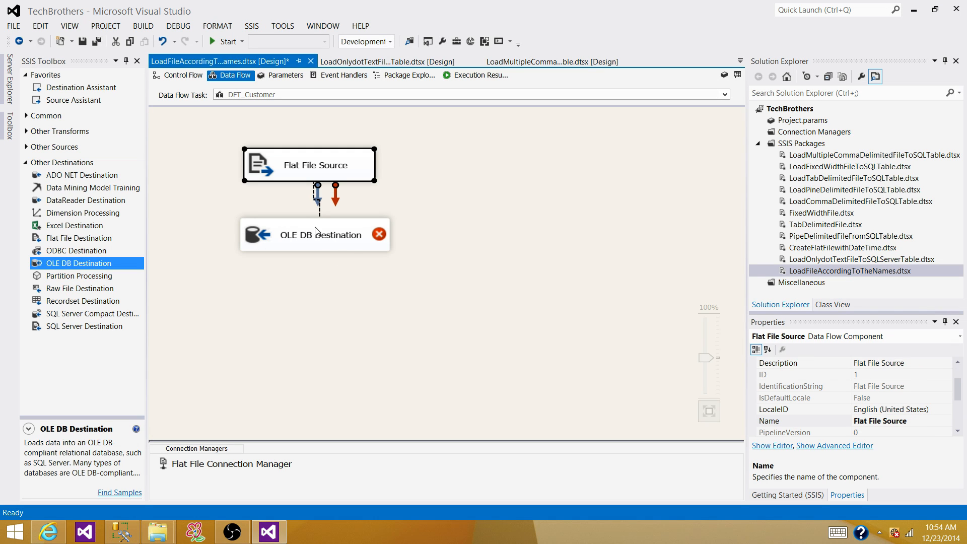
left_click_drag(316, 230, 317, 232)
left_click(464, 247)
Step: Delete the saved TestDB connection from the OLE DB Destination's connection configuration and start a new one
double_click(385, 241)
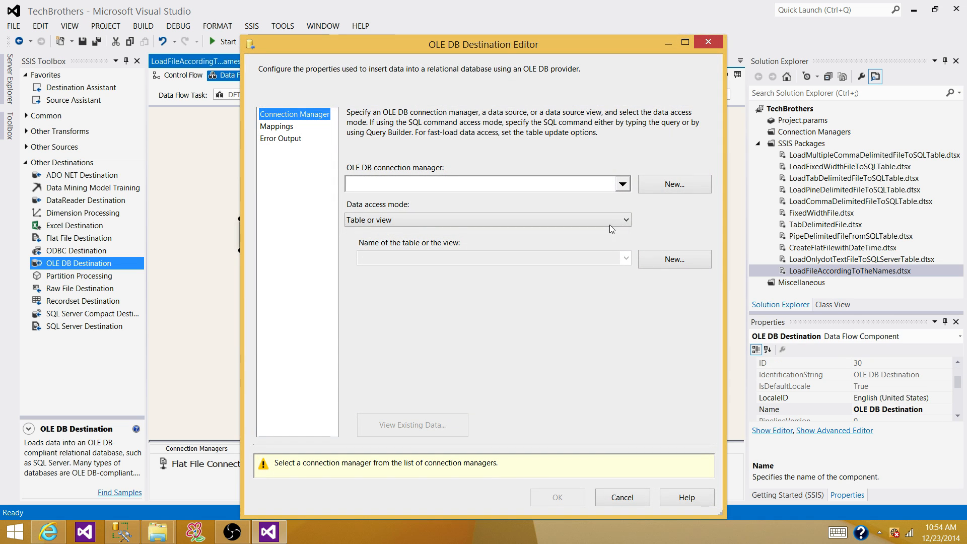
left_click(674, 188)
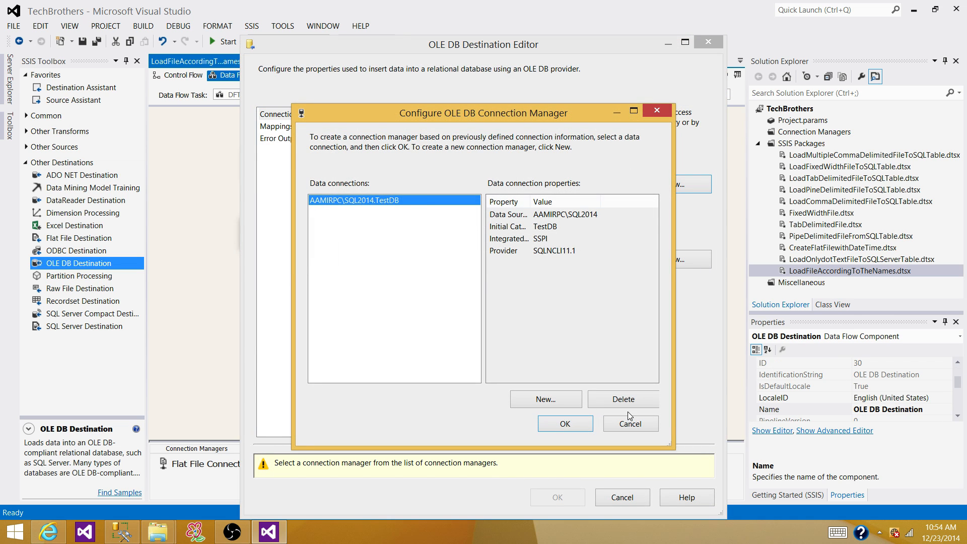
left_click(624, 399)
left_click(548, 400)
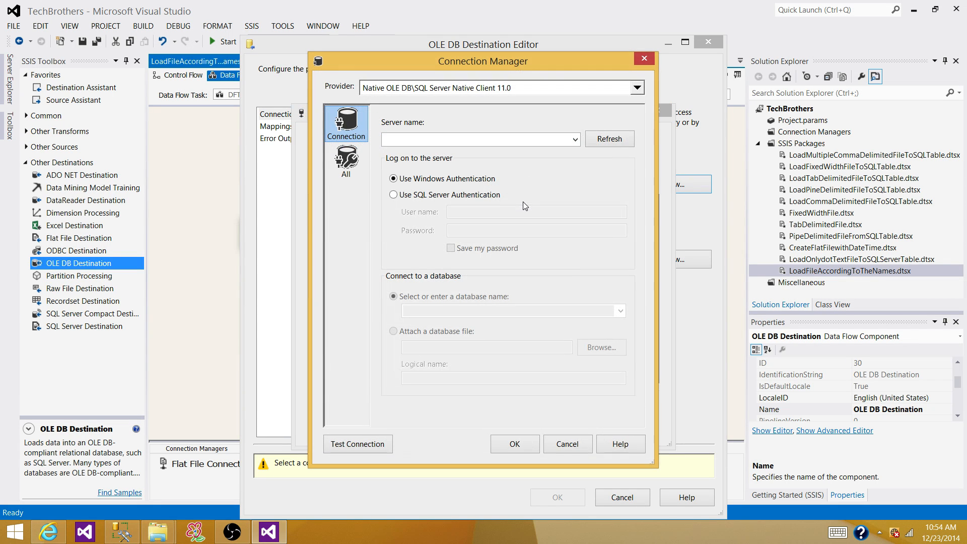
Step: Connect to the TestDB database on server AAMIRPC\SQL2014, test the connection, and assign it to the OLE DB Destination
left_click(574, 140)
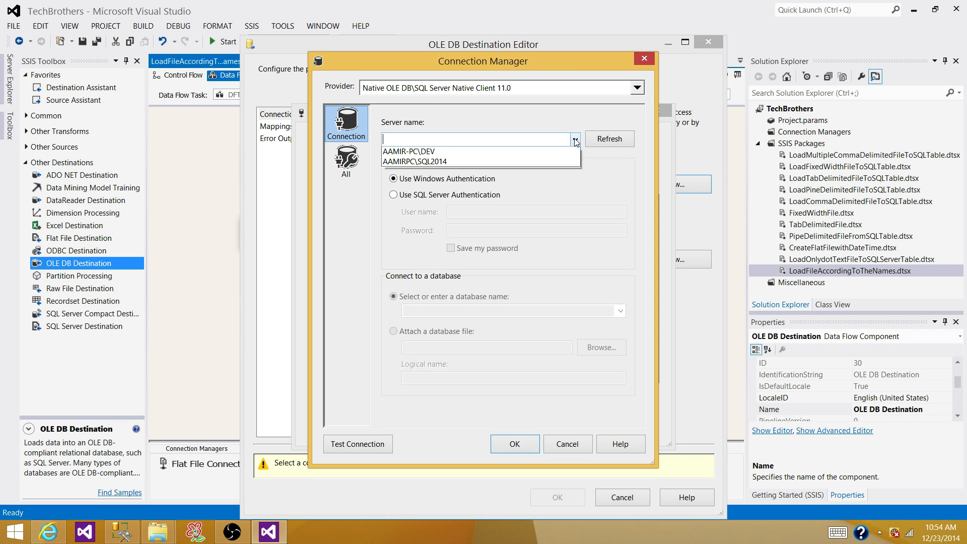
left_click(535, 163)
left_click(510, 312)
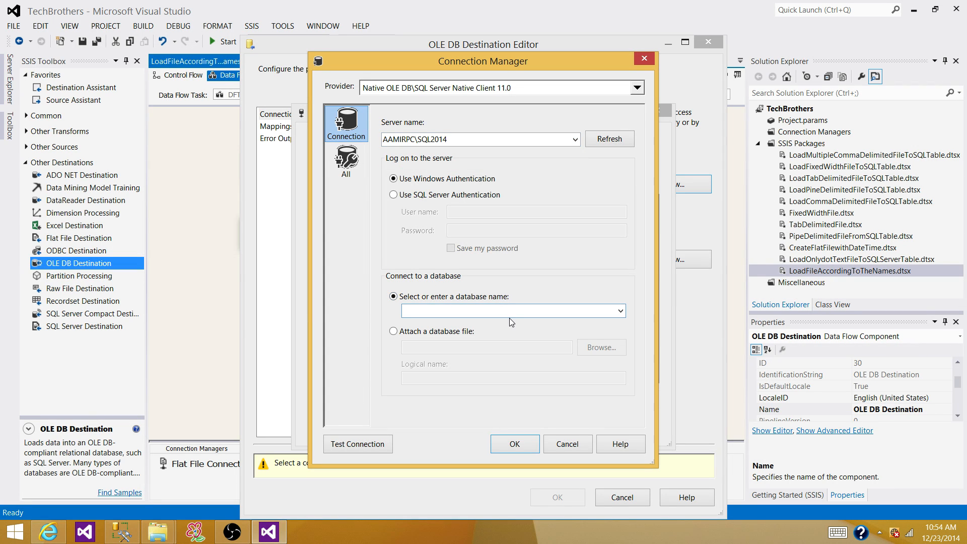
type("TestDB")
left_click(358, 444)
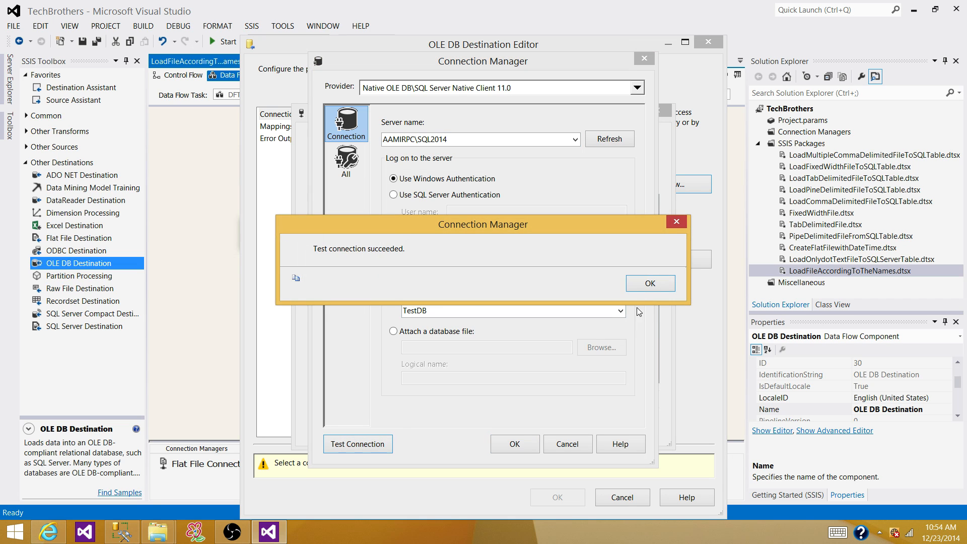
left_click(651, 283)
left_click(526, 446)
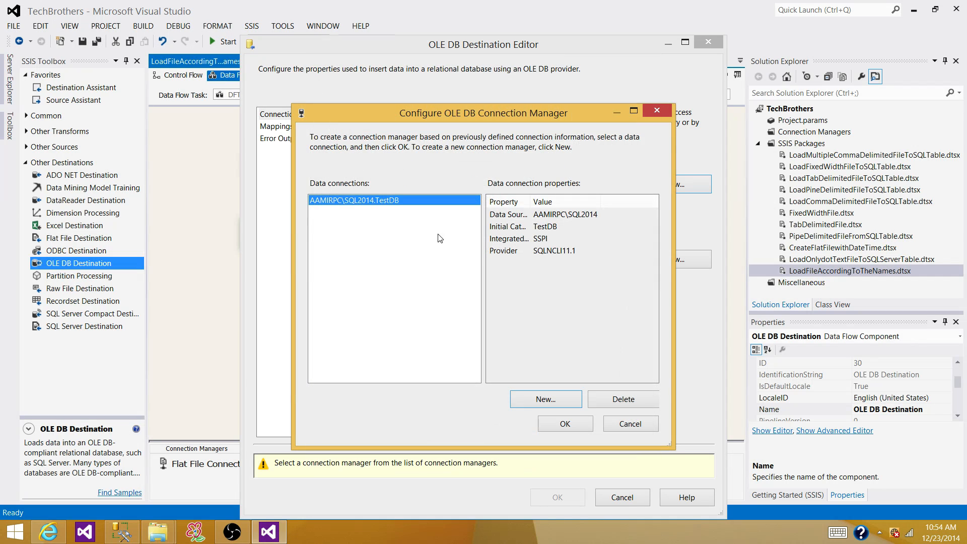
left_click(562, 425)
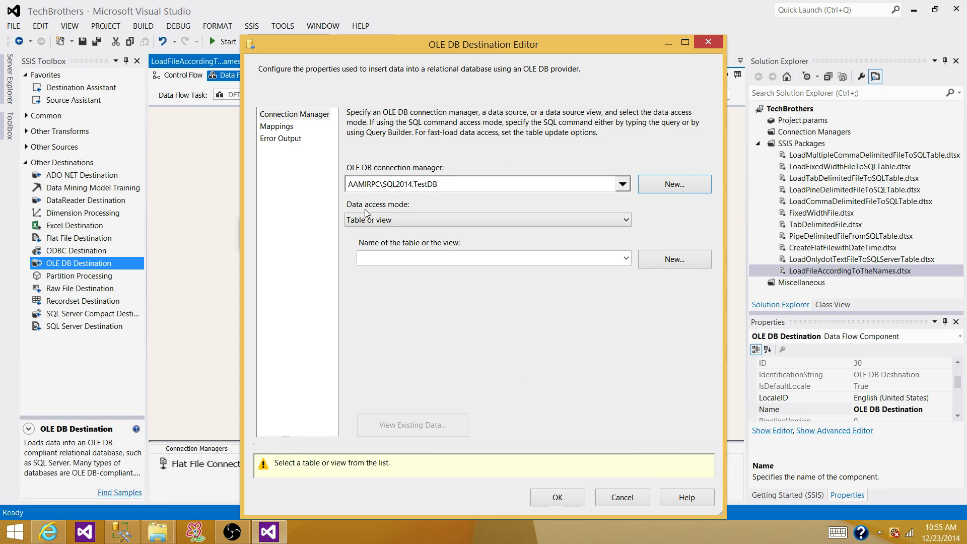
Step: Target the [dbo].[Customer] table, map FirstName to FName and LastName to LName, and accept the destination settings
left_click(398, 258)
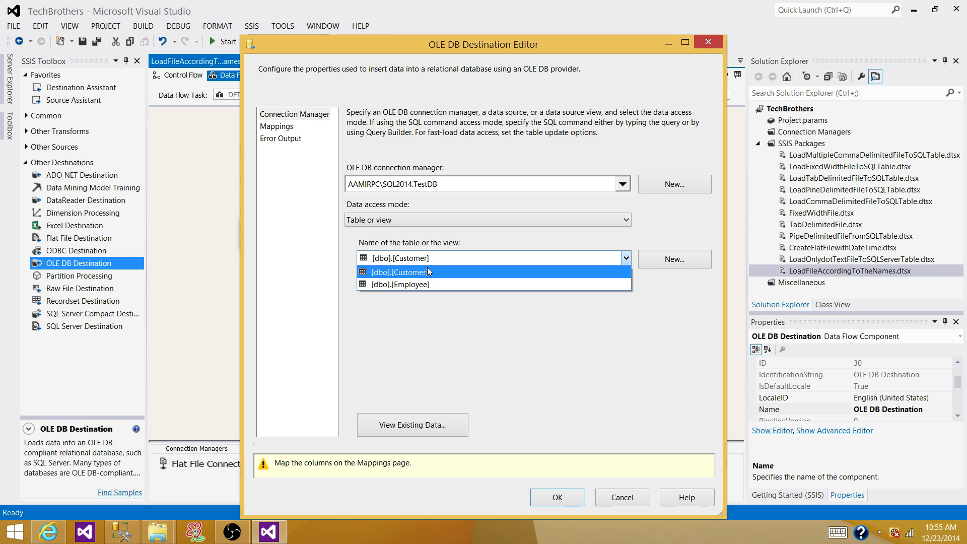
left_click(427, 272)
left_click(275, 126)
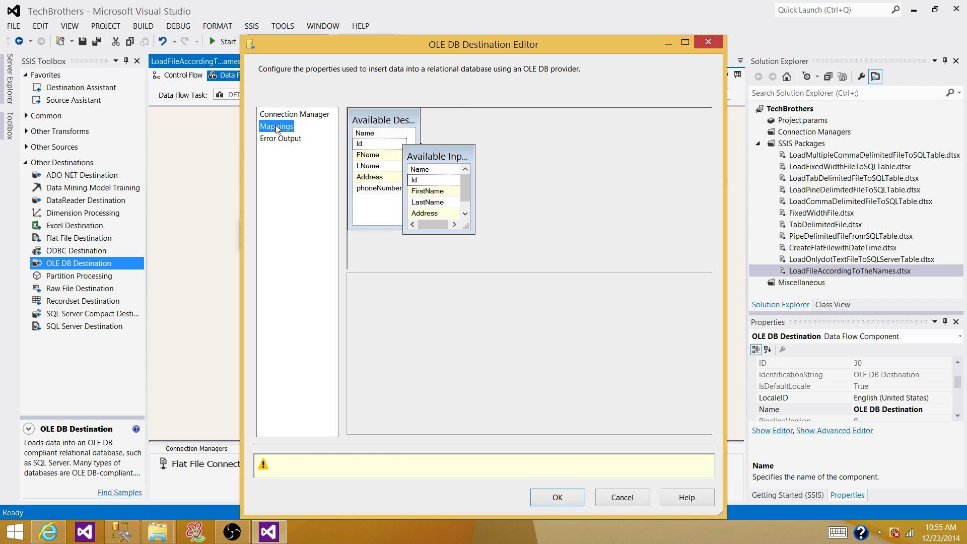
left_click(440, 311)
left_click(438, 309)
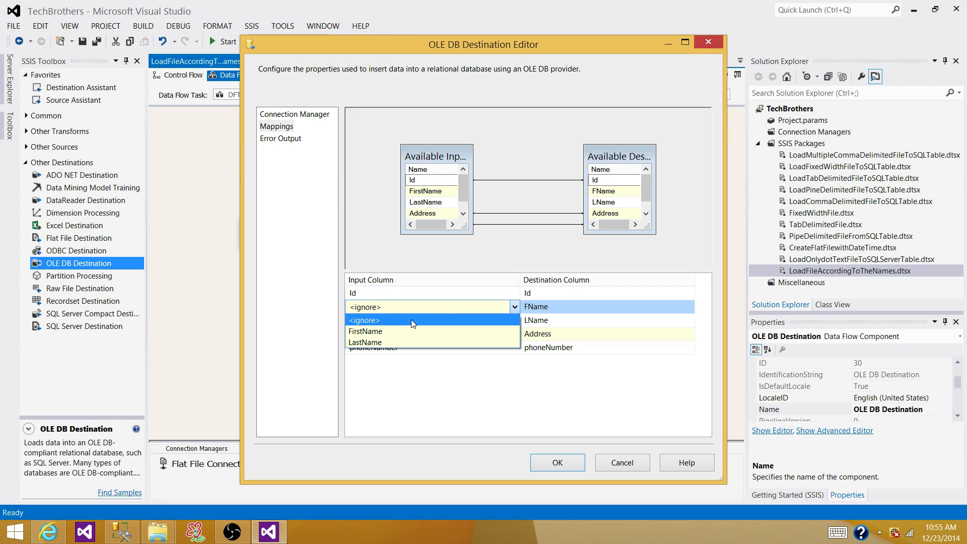
left_click(409, 331)
left_click(429, 326)
left_click(430, 325)
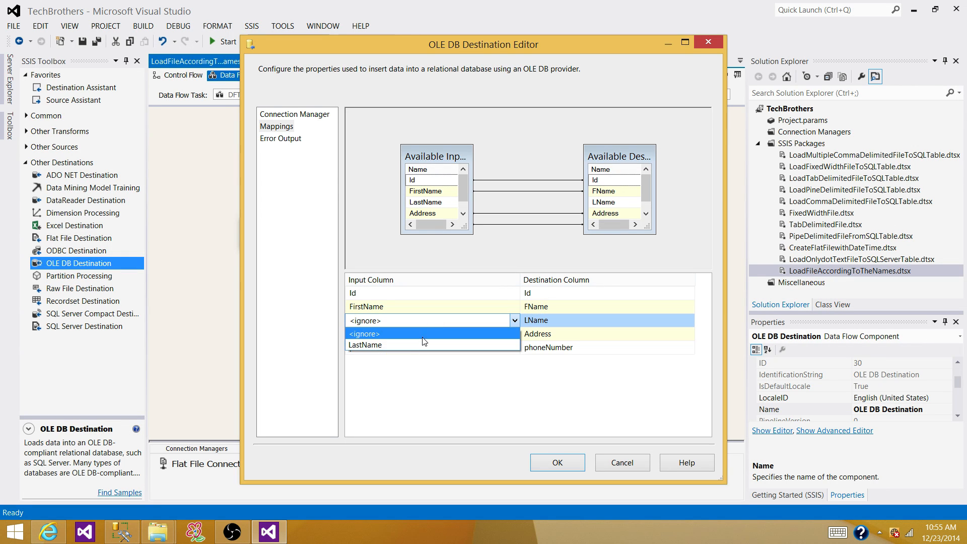
left_click(422, 346)
left_click(557, 463)
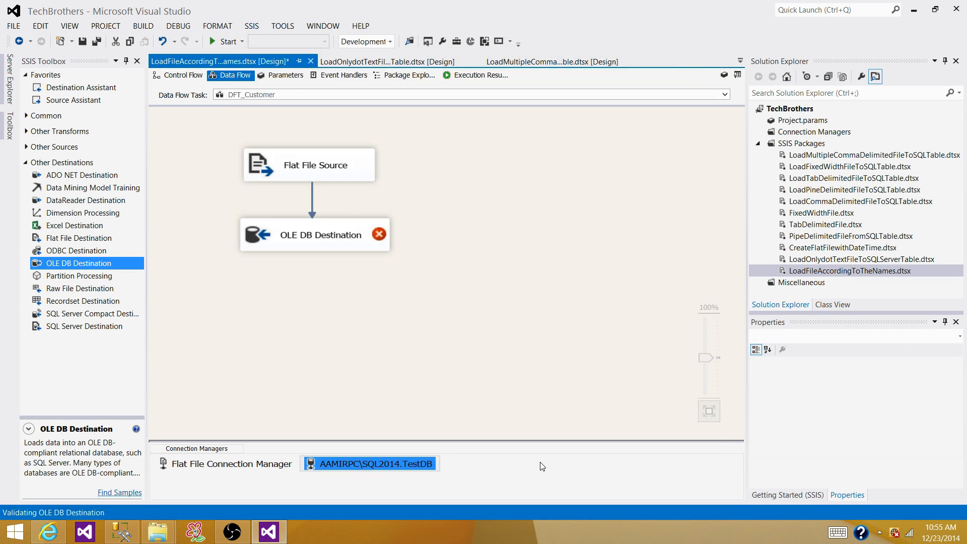
Step: Open the DFT_Employee data flow from the control flow and add a Flat File Source to it
left_click(184, 75)
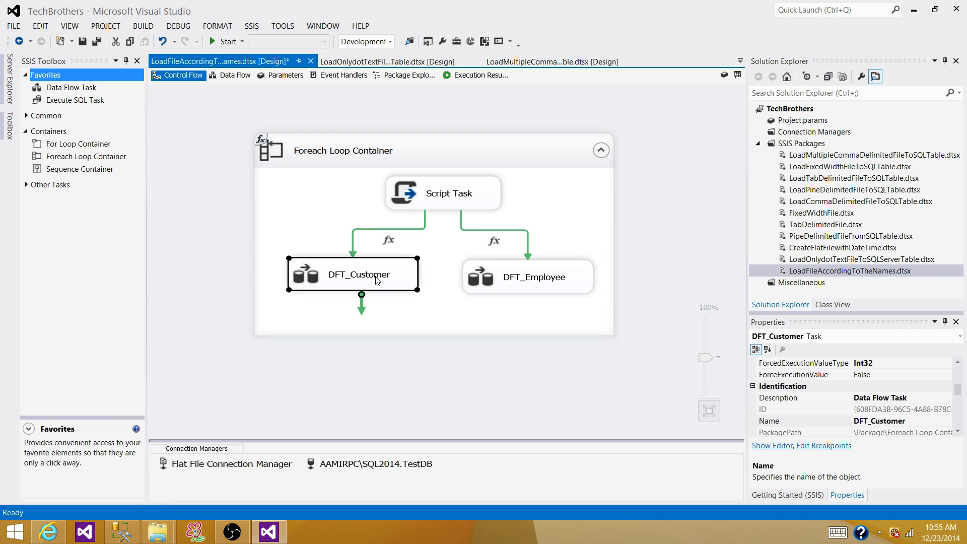
double_click(561, 281)
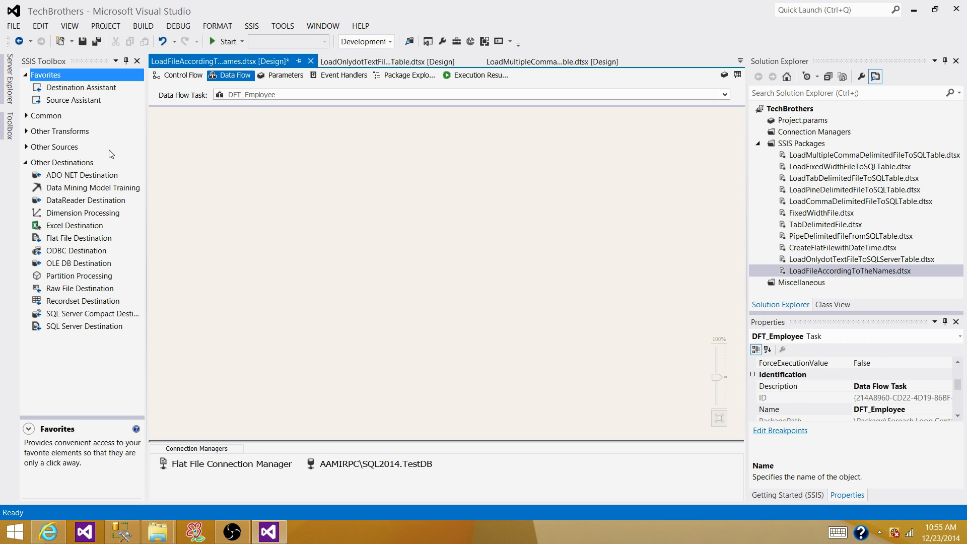
left_click(26, 163)
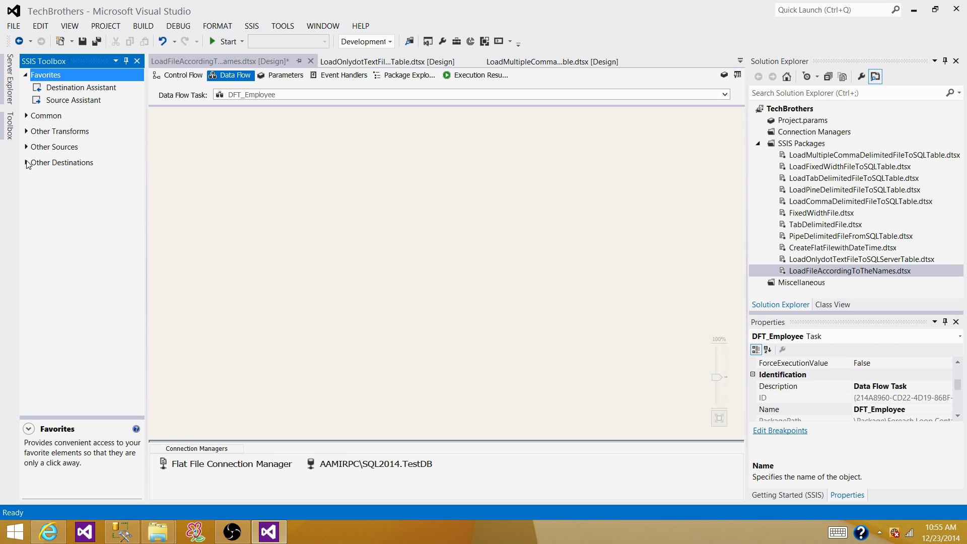
left_click(26, 147)
left_click_drag(81, 197, 261, 150)
left_click(417, 190)
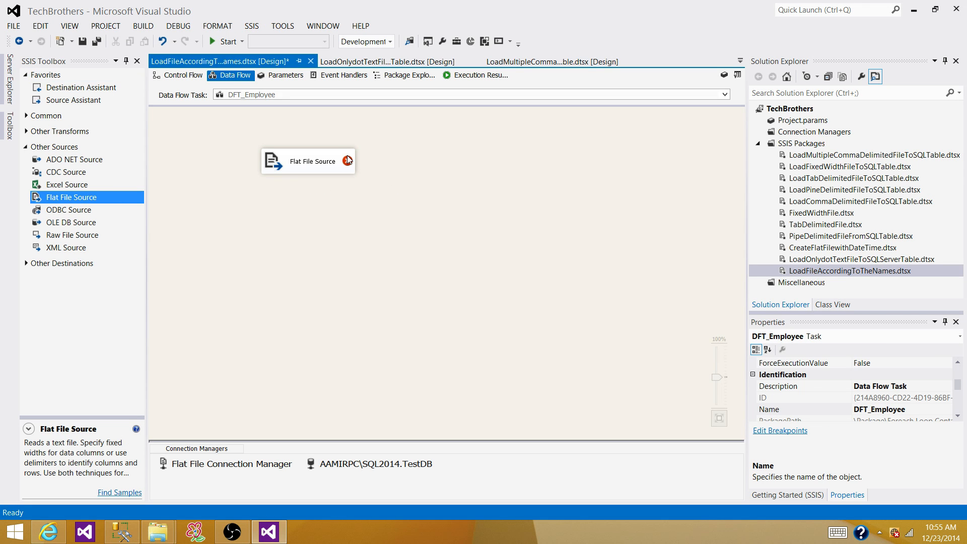
Step: Leave the Flat File Source's editor without changes and rename the existing flat file connection manager as Conn_Customer
double_click(348, 162)
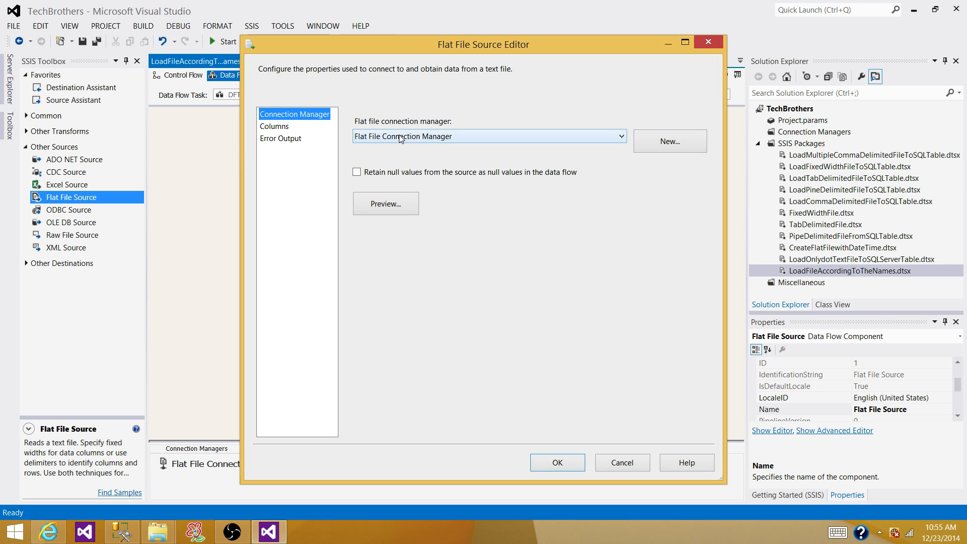
left_click(612, 464)
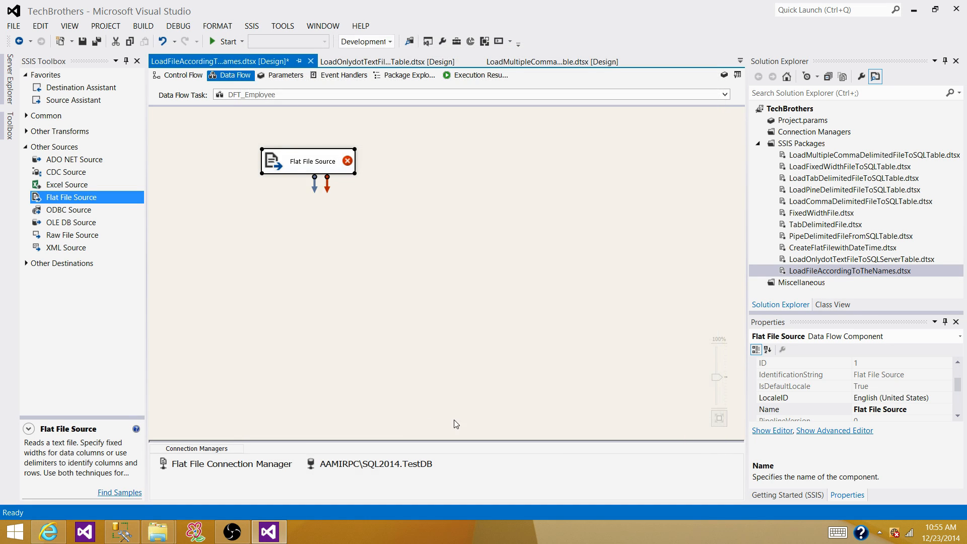
left_click(254, 464)
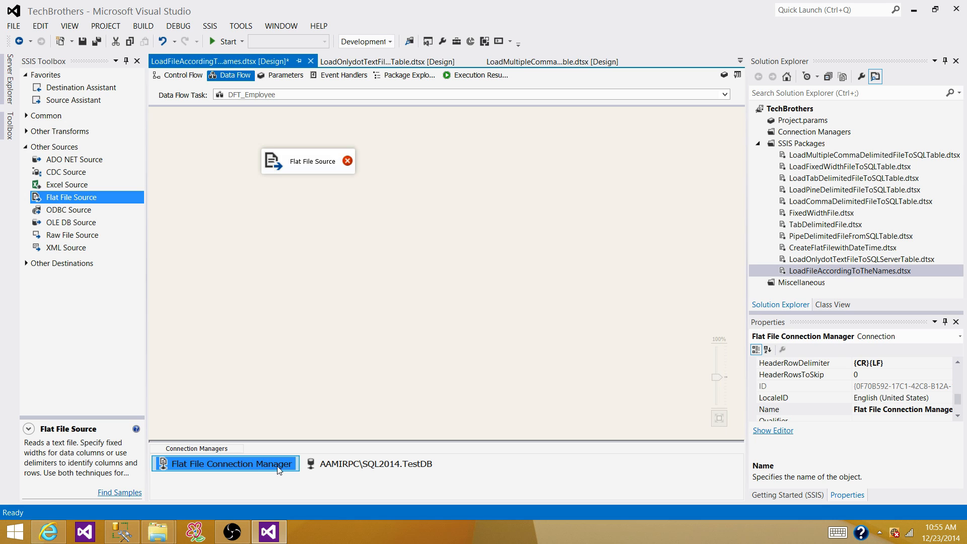
right_click(278, 468)
left_click(302, 438)
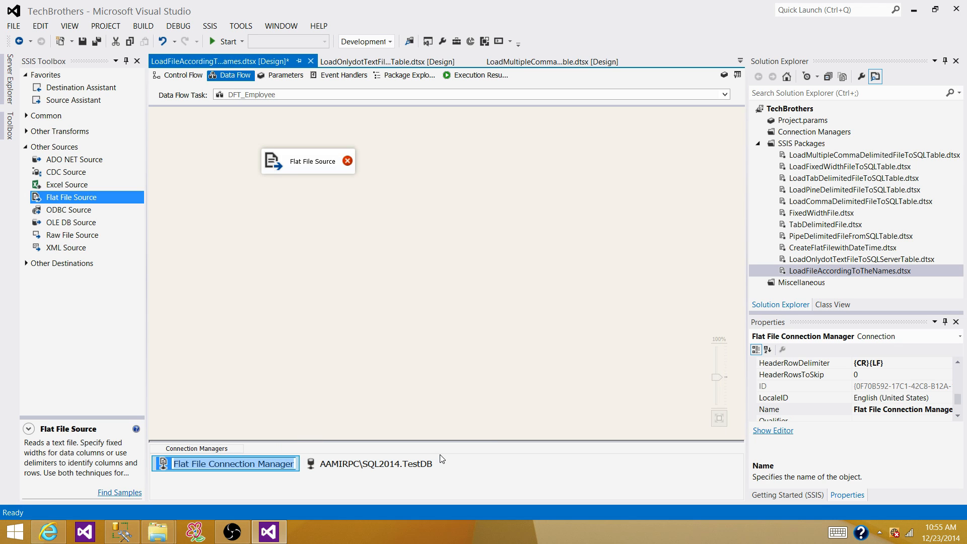
type("Conn_")
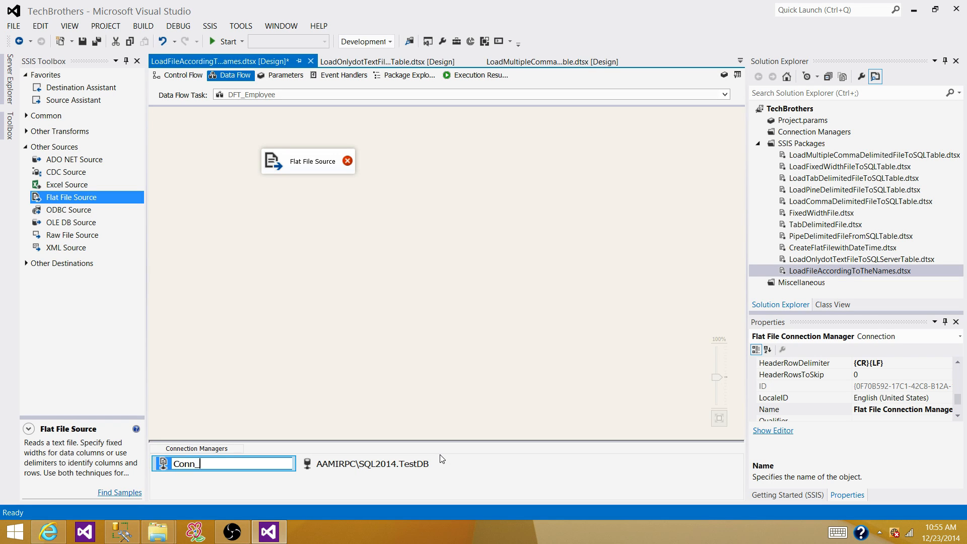
type("Customer")
key("Return")
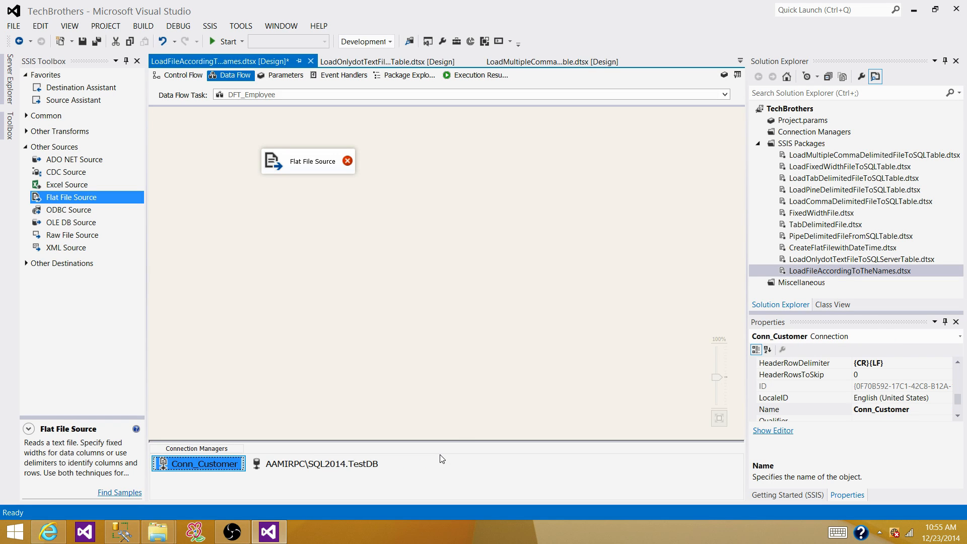
left_click(365, 274)
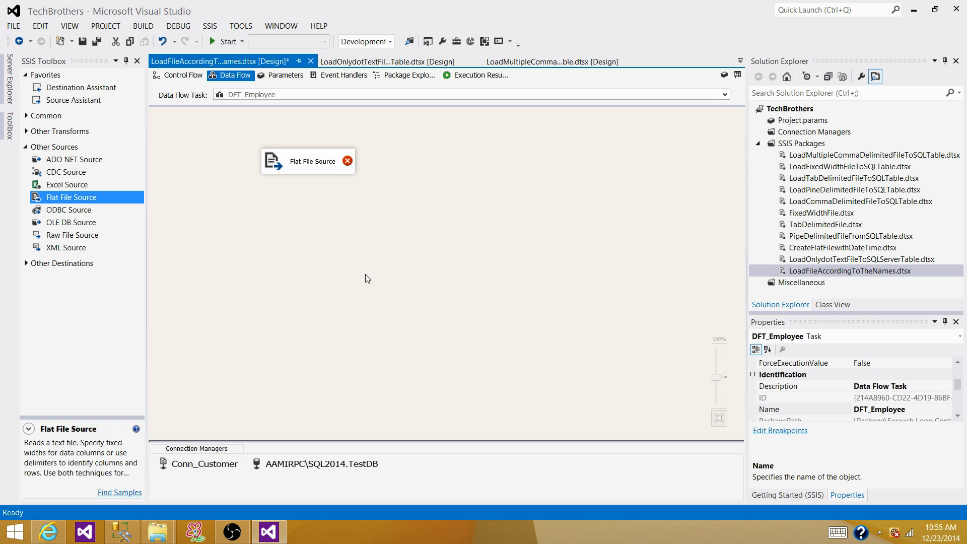
Step: Create a flat file connection named Conn_Employee for the Flat File Source, using the EmployeeInformation text file from InputFolder
double_click(347, 160)
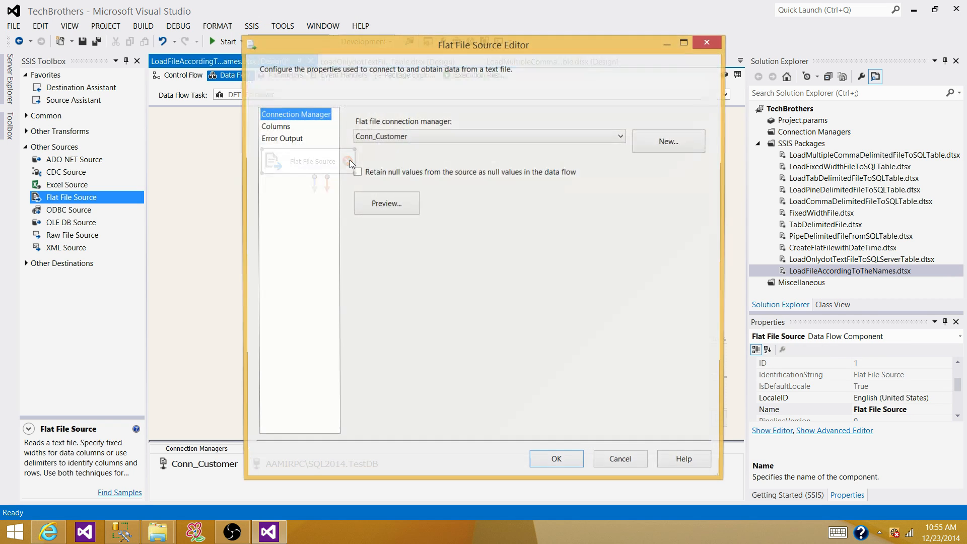
left_click(685, 141)
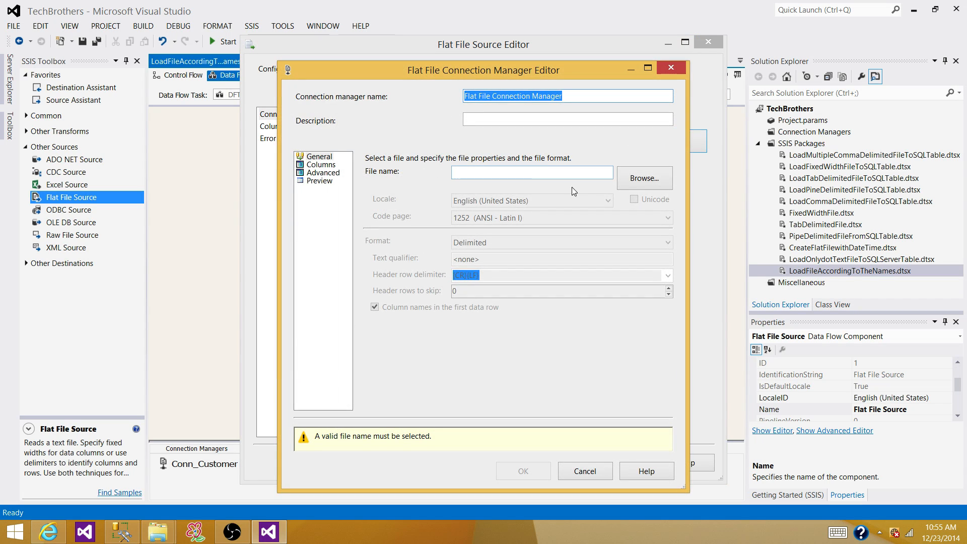
left_click(639, 181)
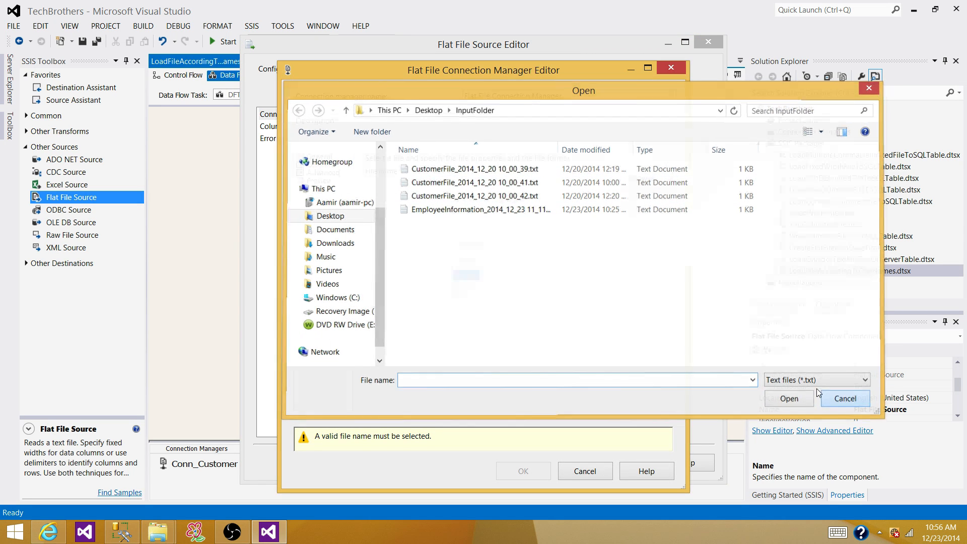
left_click(846, 398)
left_click_drag(568, 94, 409, 83)
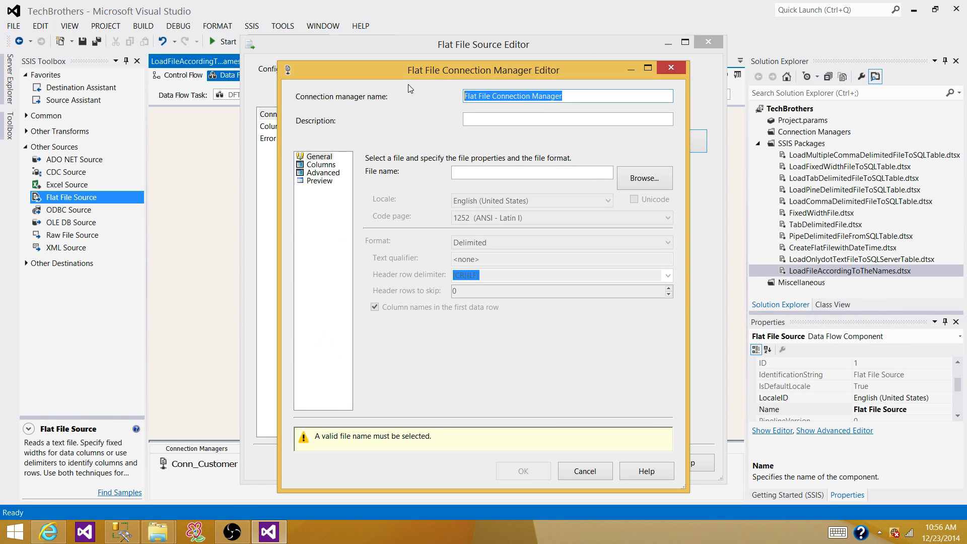
type("Conn_Employee")
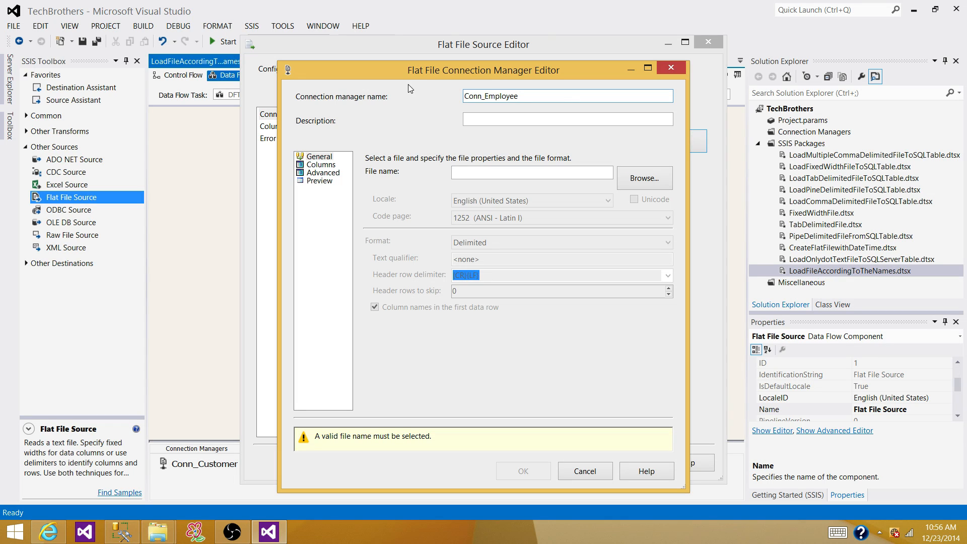
left_click(642, 177)
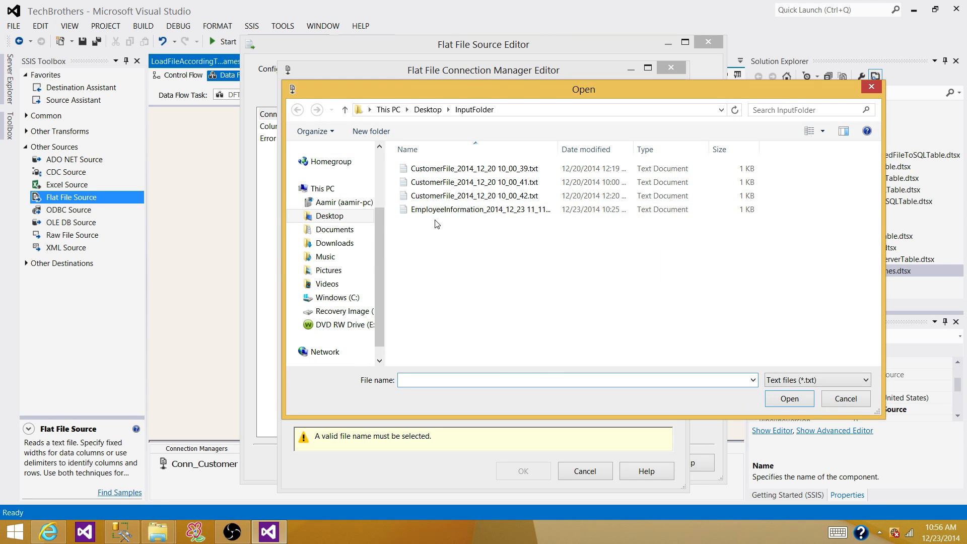
left_click(506, 210)
left_click(780, 399)
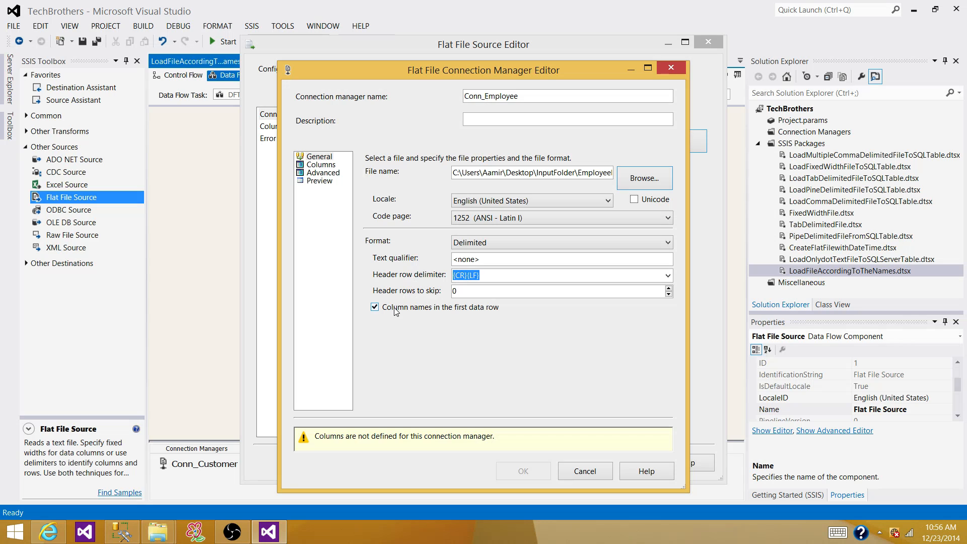
Step: Review the Conn_Employee columns, column properties and data preview, then accept the connection and the Flat File Source's output columns
left_click(325, 167)
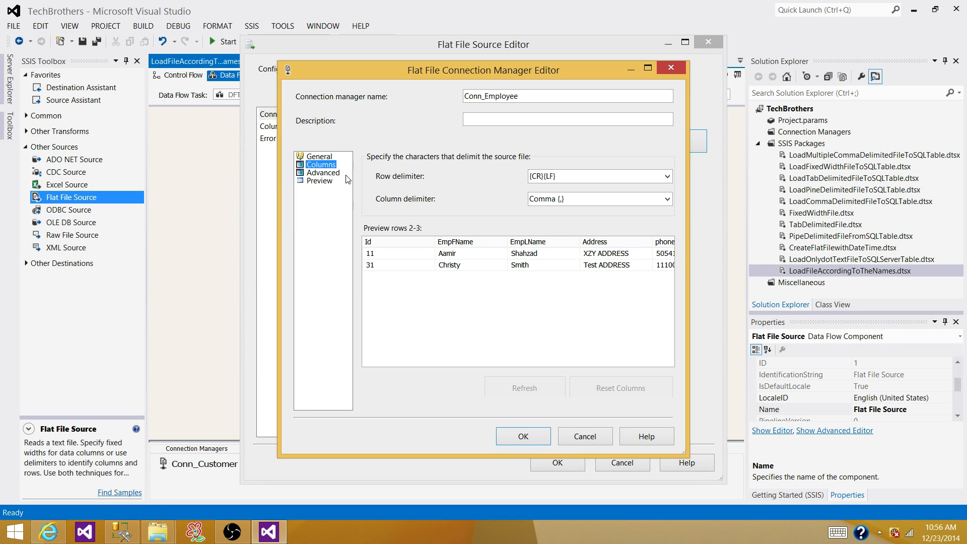
left_click(331, 173)
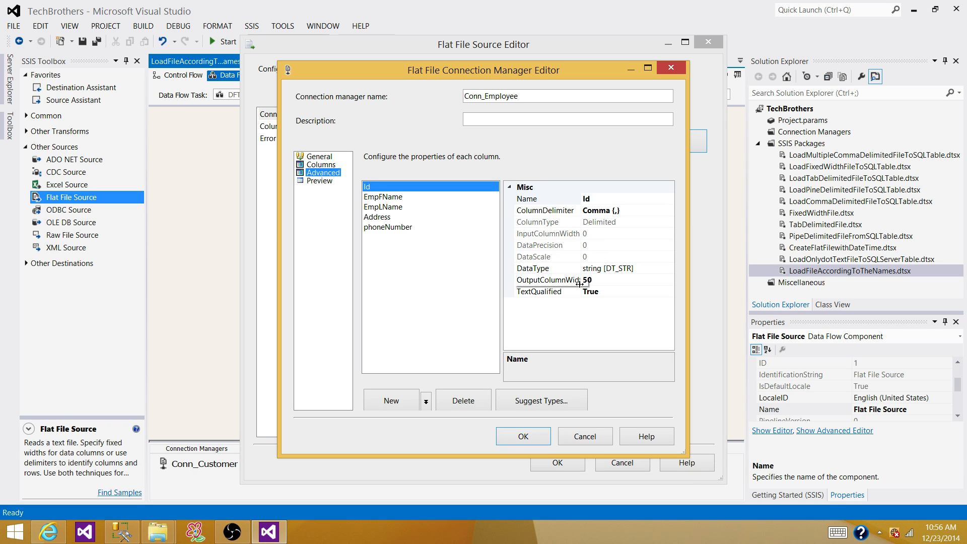
left_click(321, 181)
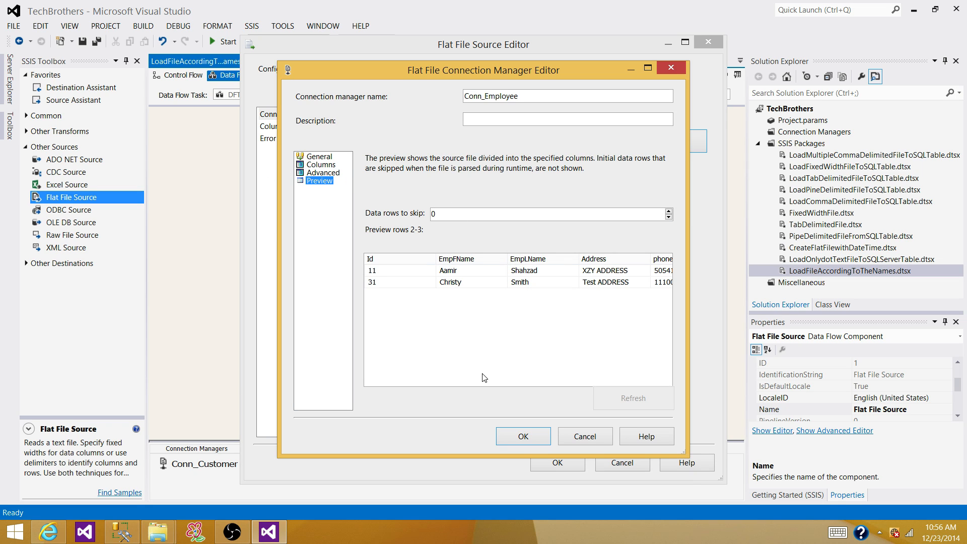
left_click(515, 435)
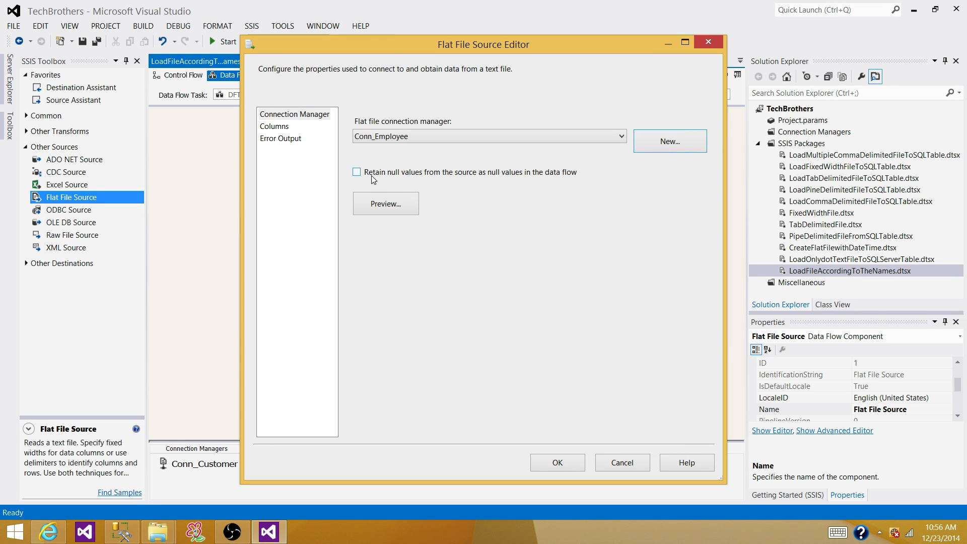
left_click(289, 129)
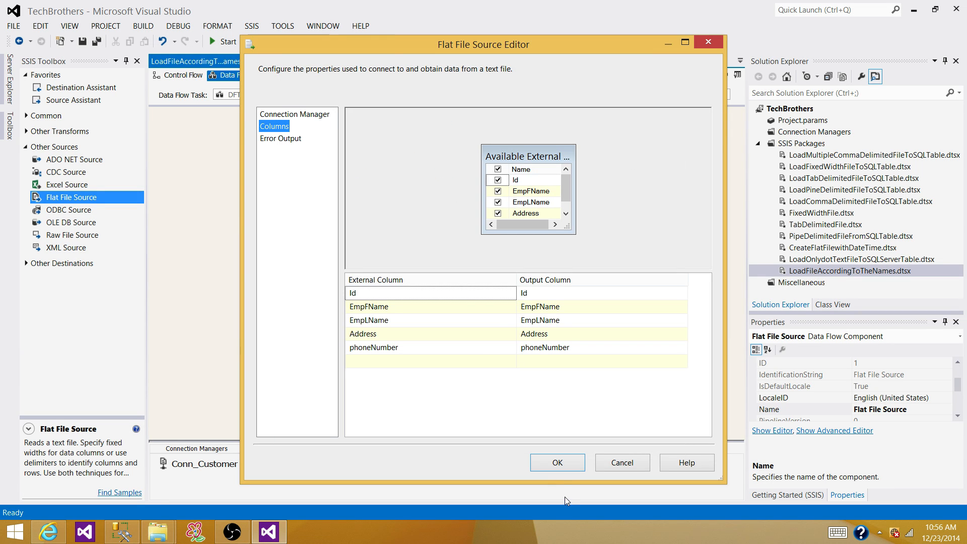
left_click(557, 463)
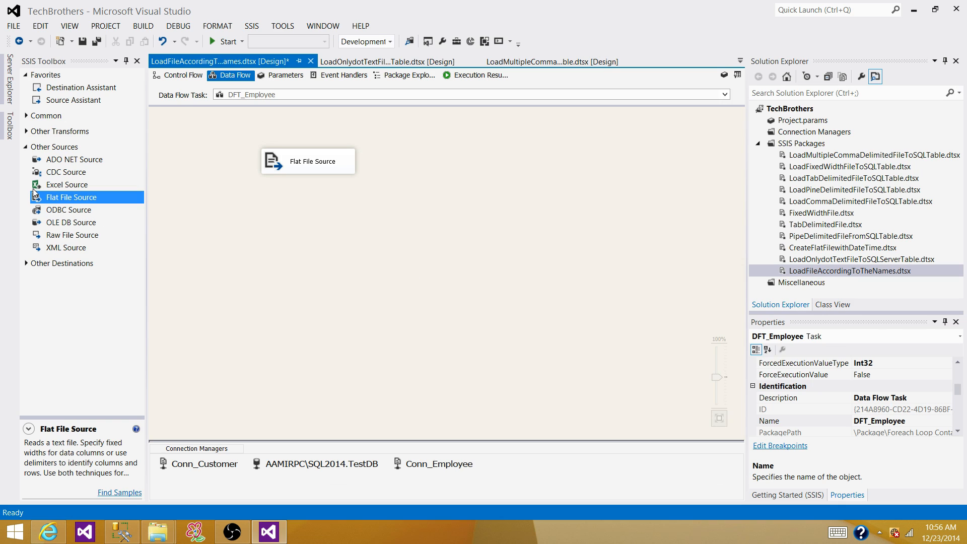
Step: Add an OLE DB Destination below the Flat File Source in DFT_Employee and connect the source's regular output to it
left_click(26, 147)
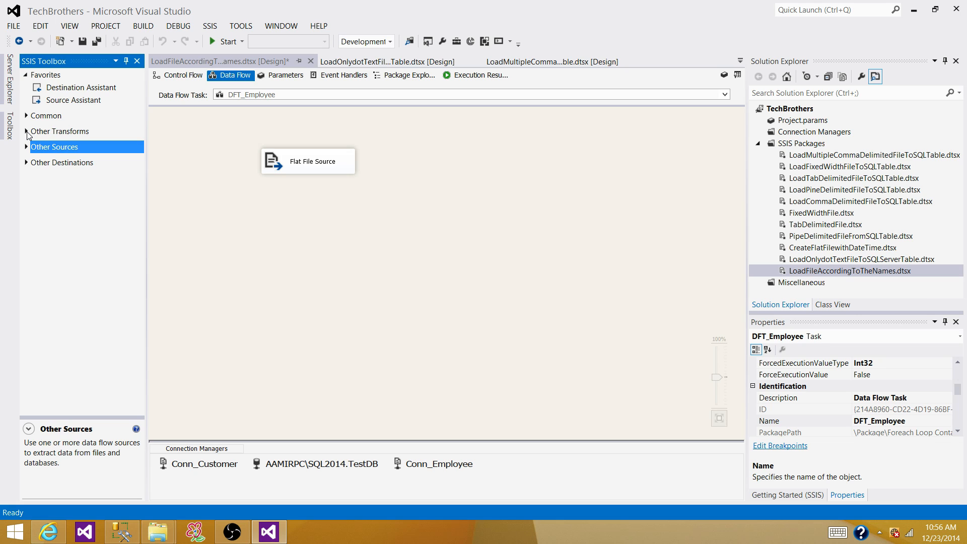
left_click(27, 131)
left_click(27, 131)
left_click(26, 162)
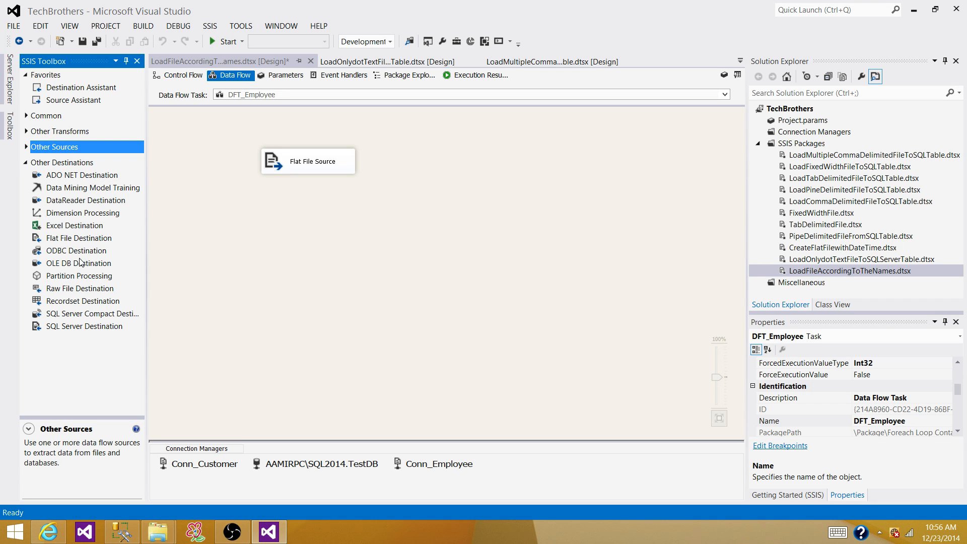
left_click_drag(79, 264, 260, 213)
left_click(310, 162)
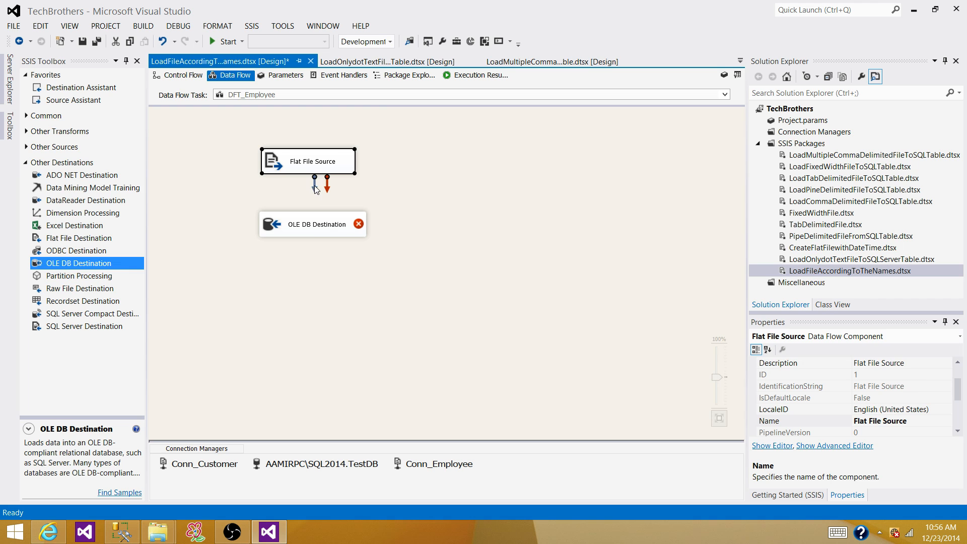
left_click_drag(315, 189, 317, 226)
Step: Keep the existing TestDB connection for the OLE DB Destination and target the [dbo].[Employee] table
double_click(351, 228)
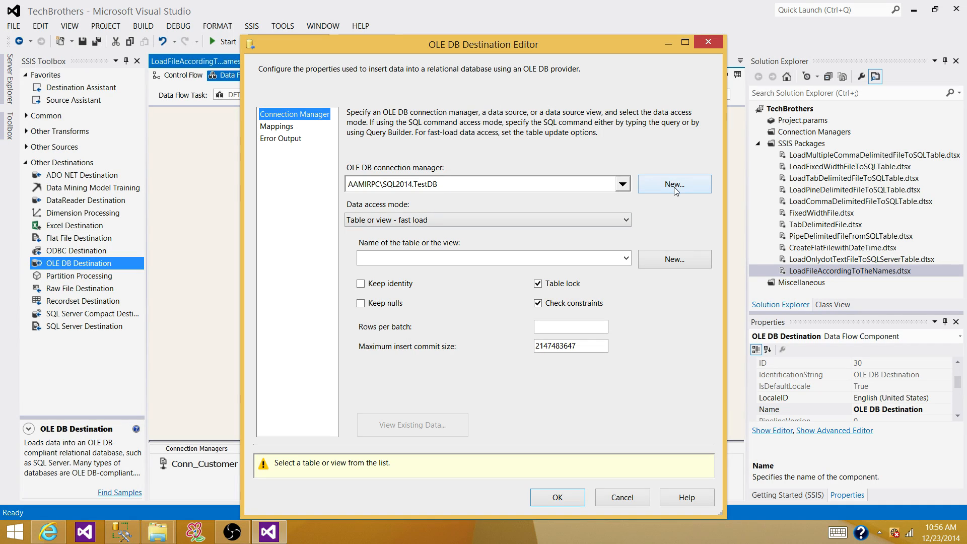
left_click(678, 183)
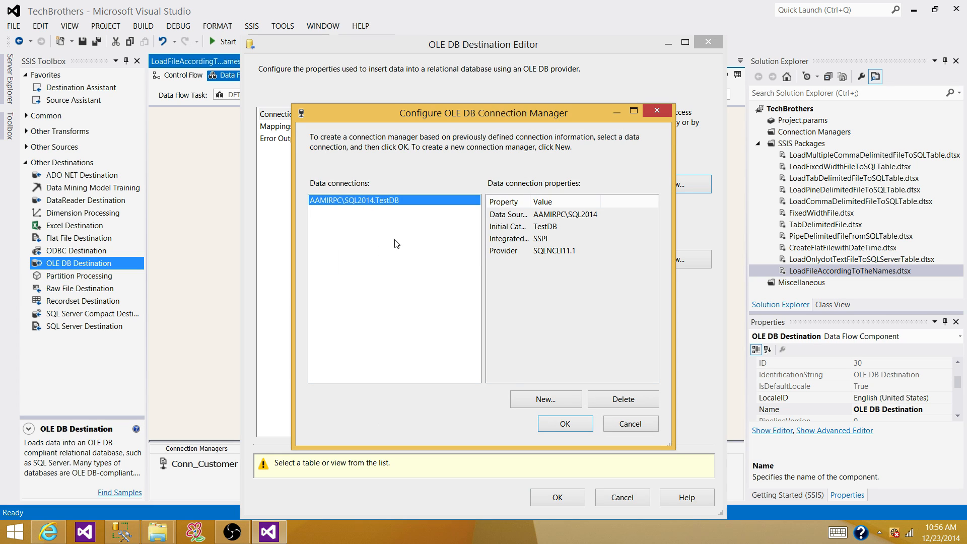
left_click(615, 425)
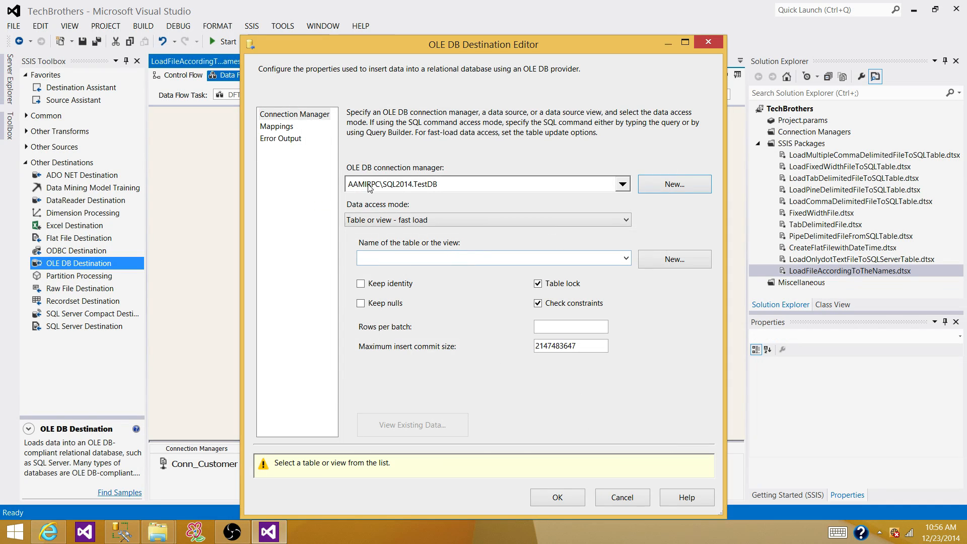
left_click(410, 259)
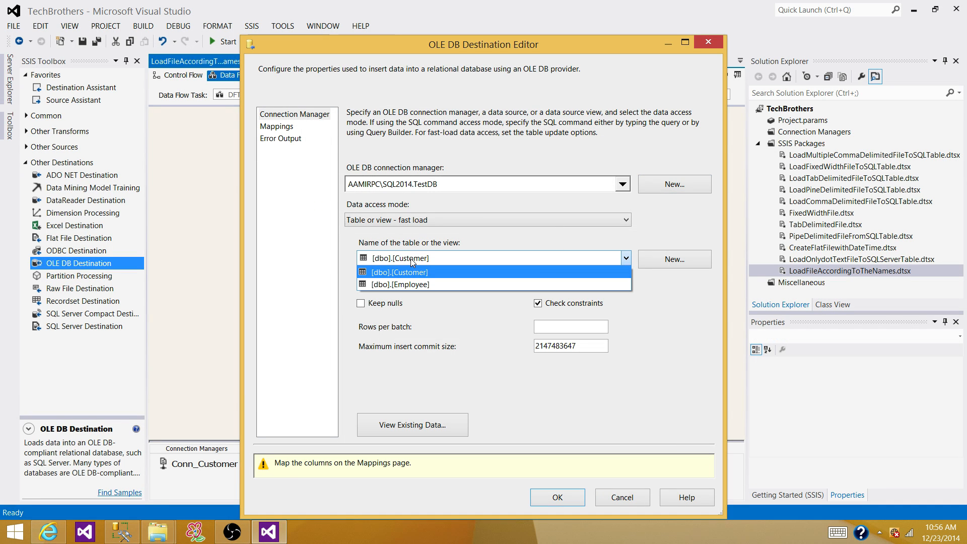
left_click(410, 285)
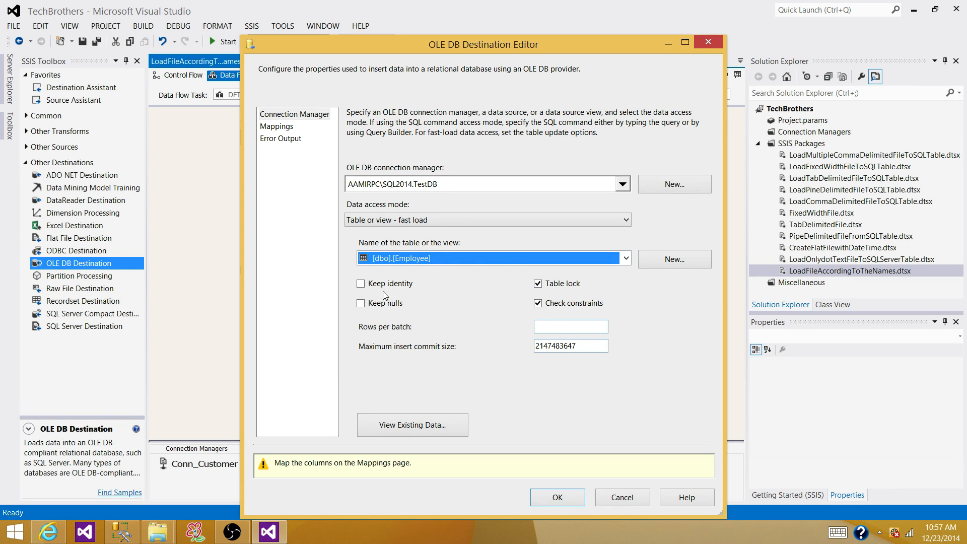
Step: Map EmpFName to FirstName and EmpLName to LastName in the OLE DB Destination and accept the settings
left_click(277, 126)
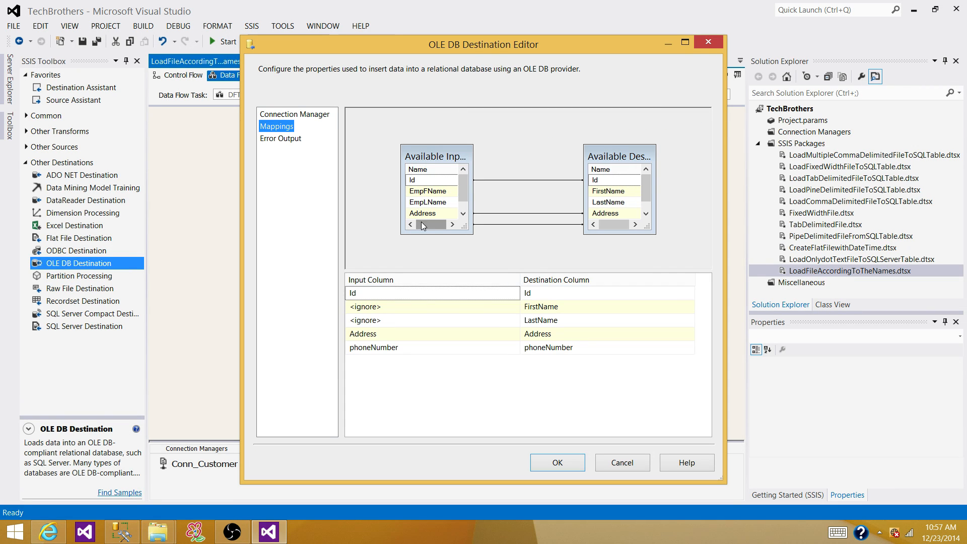
left_click(461, 308)
left_click(461, 308)
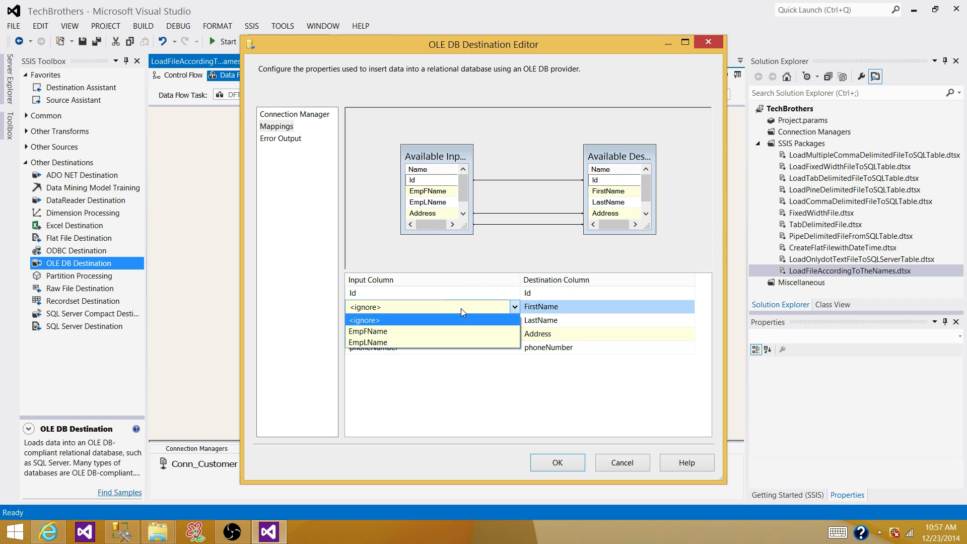
left_click(421, 331)
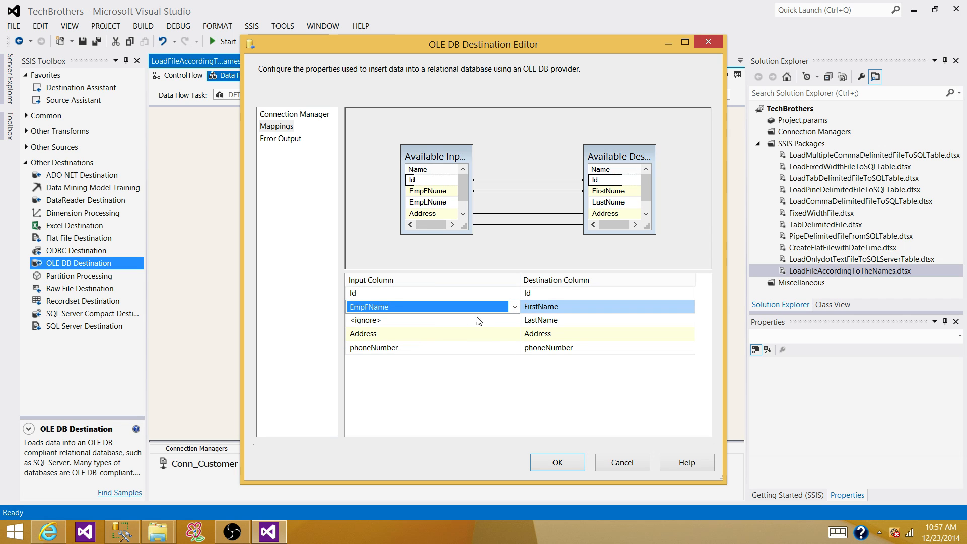
left_click(456, 322)
left_click(456, 322)
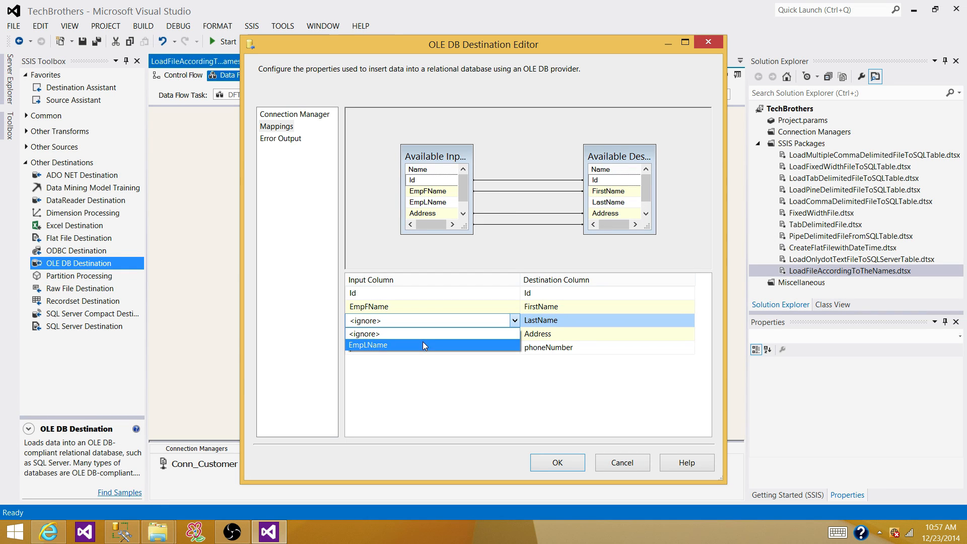
left_click(422, 342)
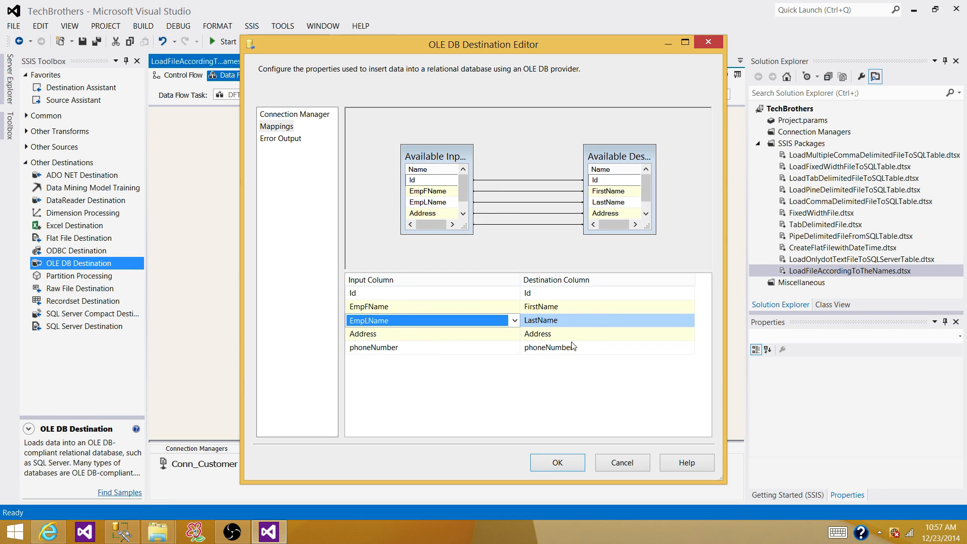
left_click(537, 389)
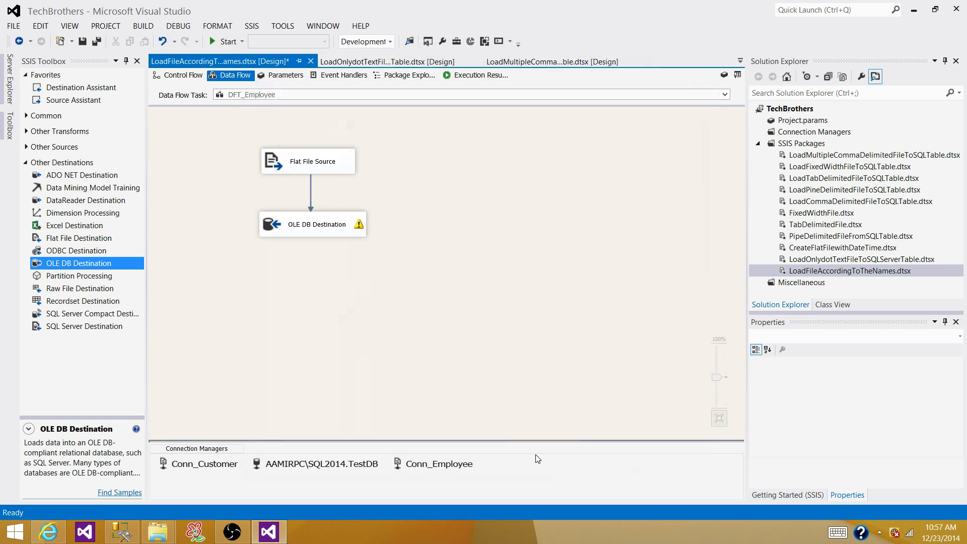
left_click(564, 466)
Step: Set the output column width of the phoneNumber column in the Conn_Employee connection to 10 and accept the change
mouse_move(361, 223)
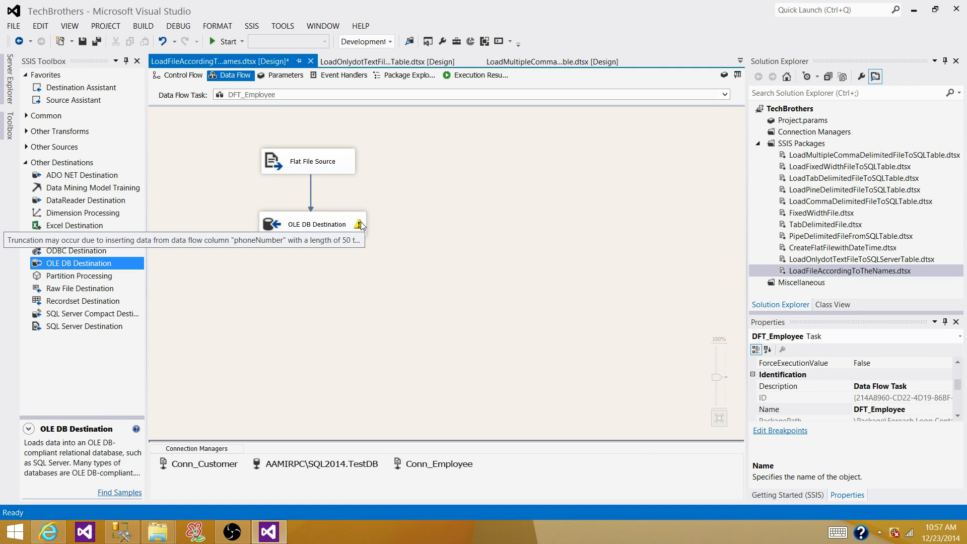
left_click(351, 162)
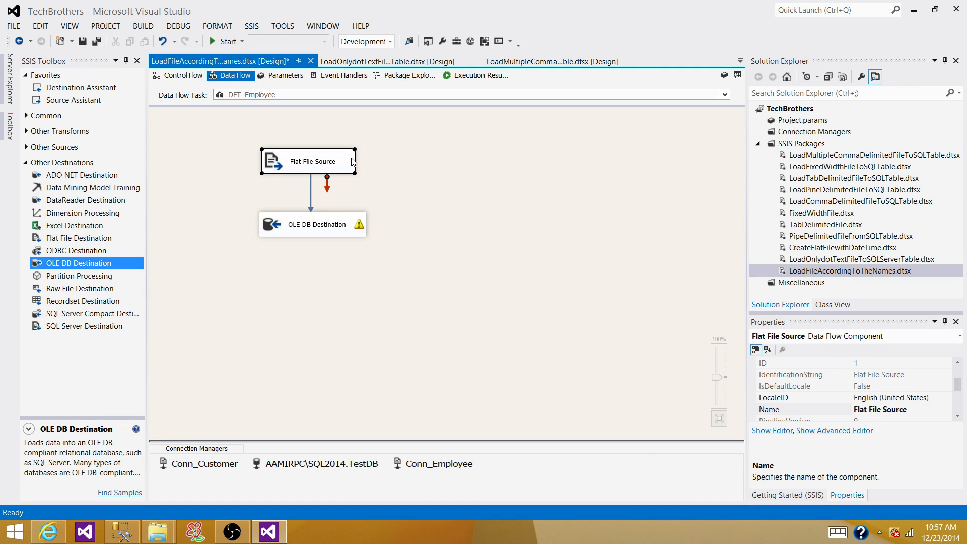
left_click(351, 231)
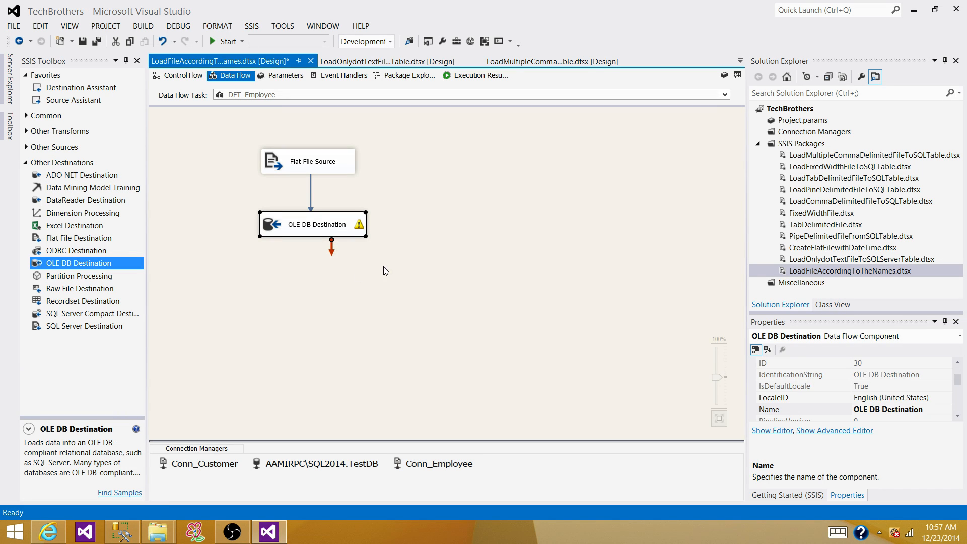
left_click(422, 256)
left_click(193, 75)
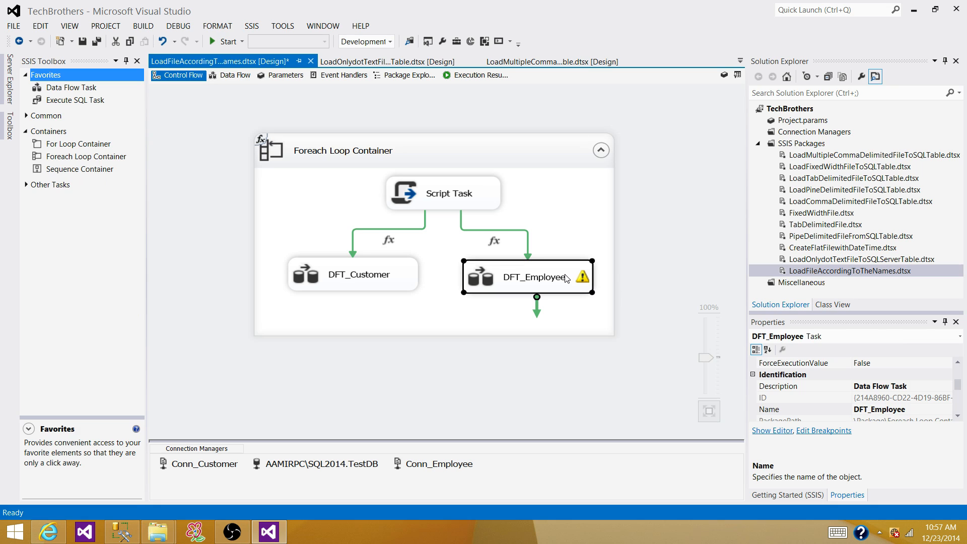
left_click(635, 290)
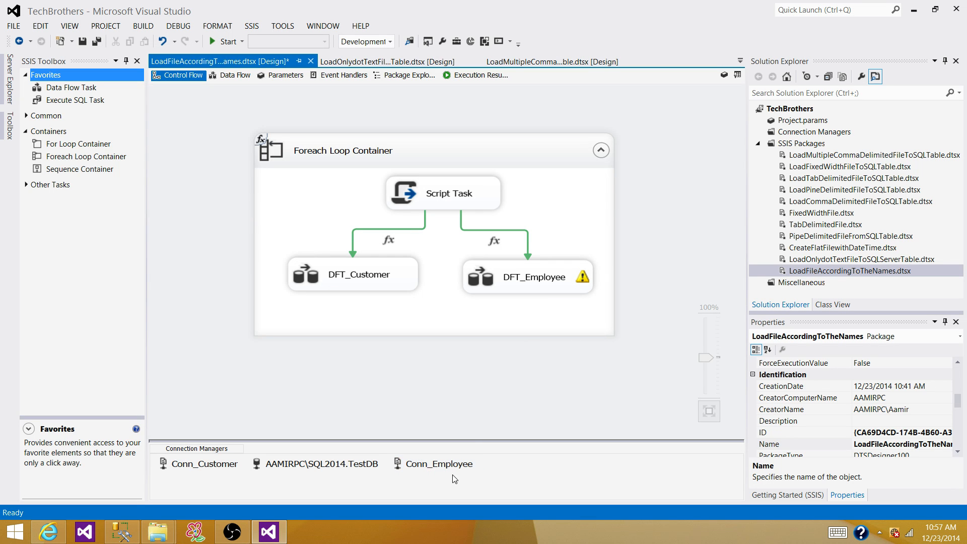
double_click(429, 466)
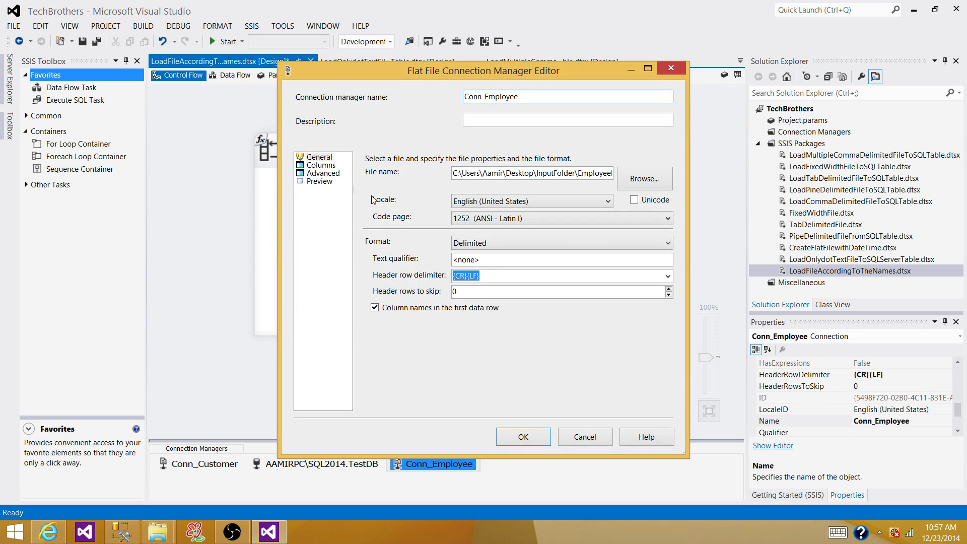
left_click(323, 165)
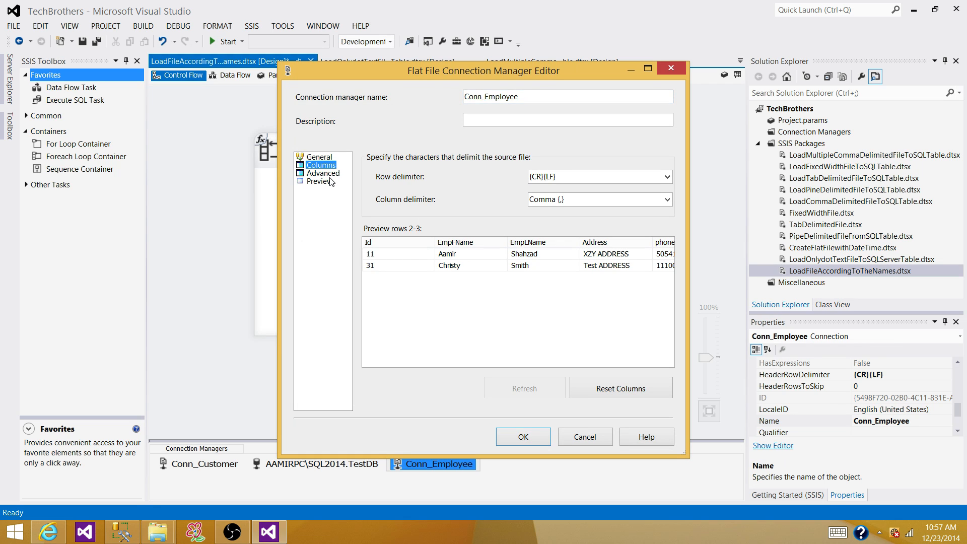
left_click(330, 175)
left_click(395, 219)
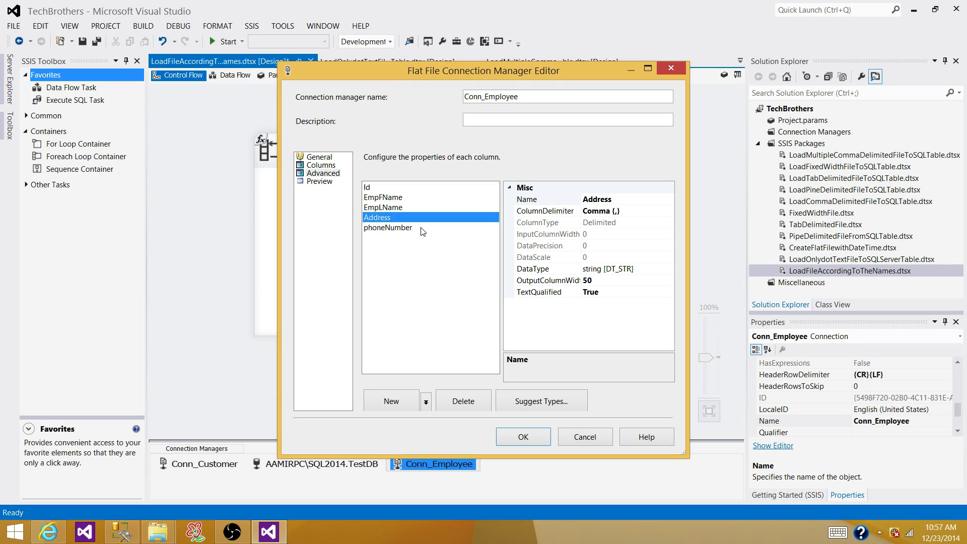
left_click(424, 228)
left_click(612, 280)
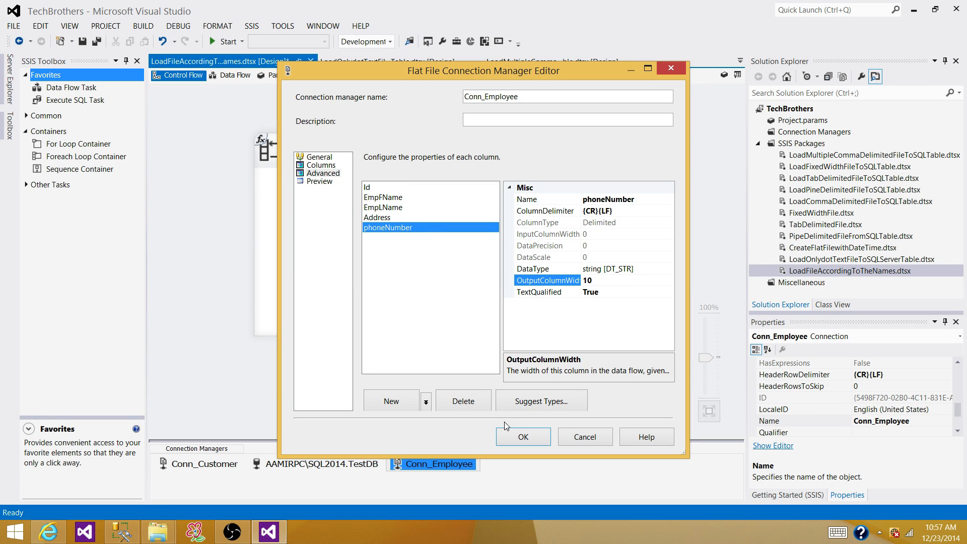
left_click(523, 436)
left_click(637, 357)
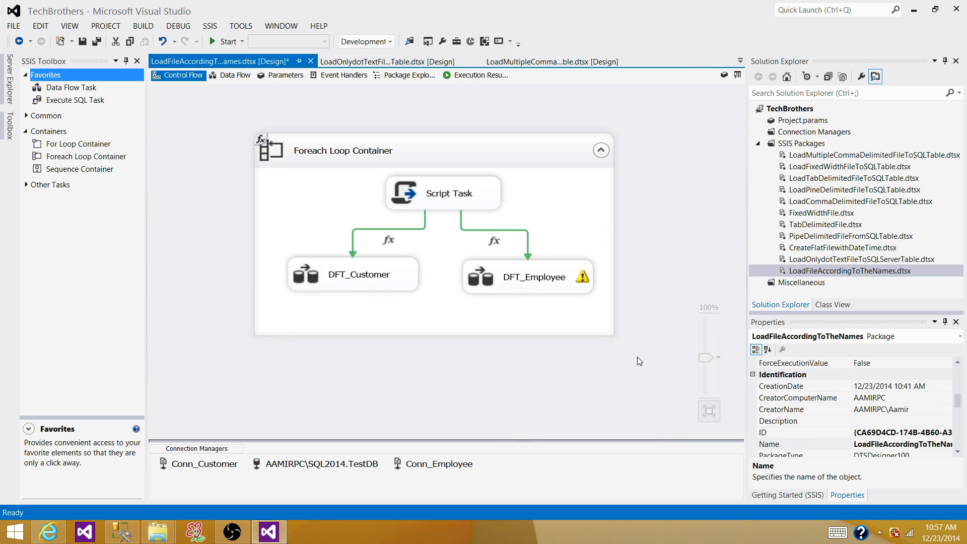
Step: Replace the phoneNumber output metadata of DFT_Employee's Flat File Source with the external column's metadata and accept the source settings
double_click(579, 282)
double_click(351, 167)
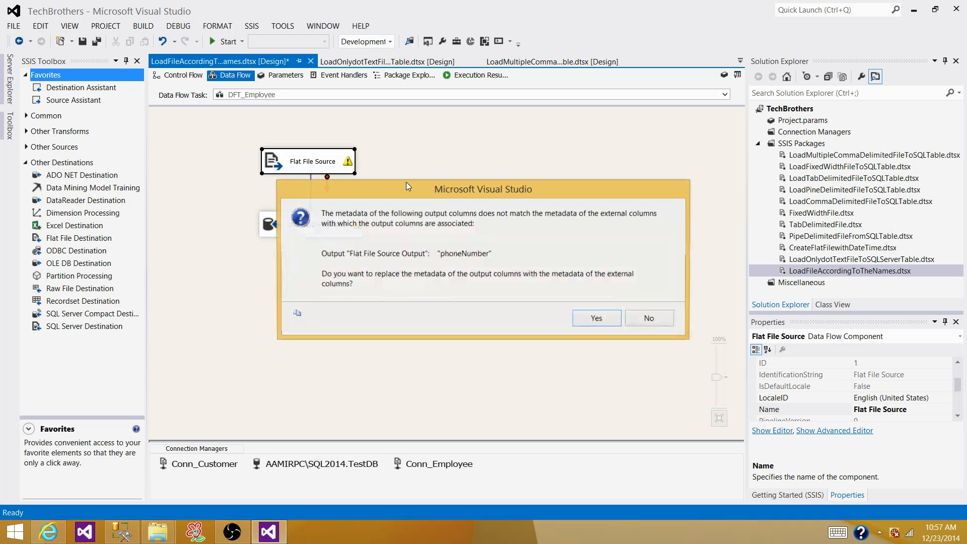
left_click(609, 323)
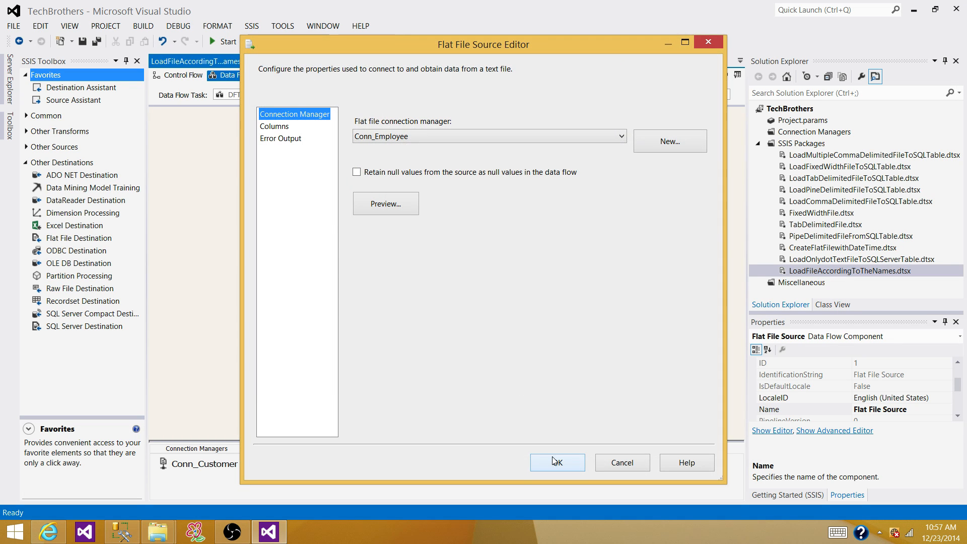
left_click(556, 462)
left_click(454, 254)
Step: Widen the Flat File Source shape slightly and return to the package's control flow
left_click(347, 164)
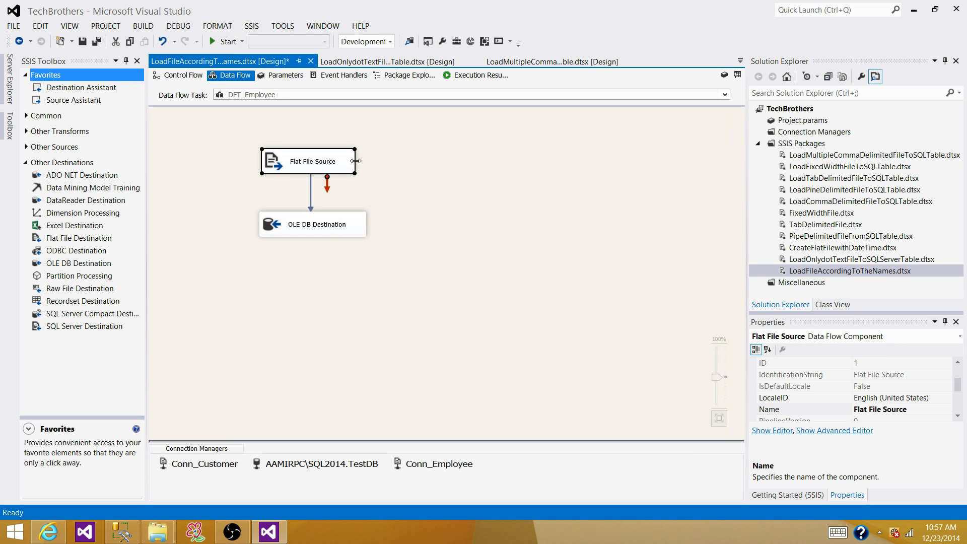
left_click_drag(356, 161, 369, 161)
left_click(233, 150)
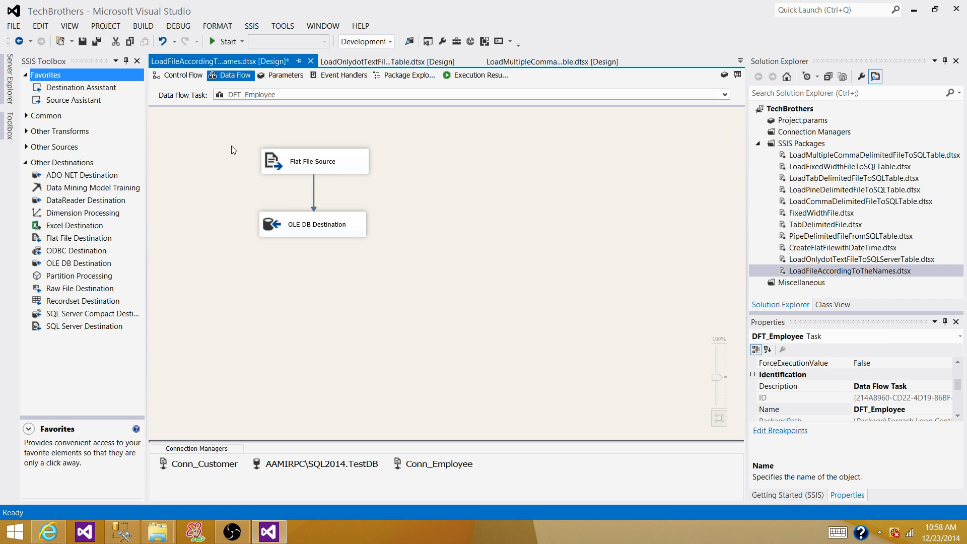
left_click(183, 75)
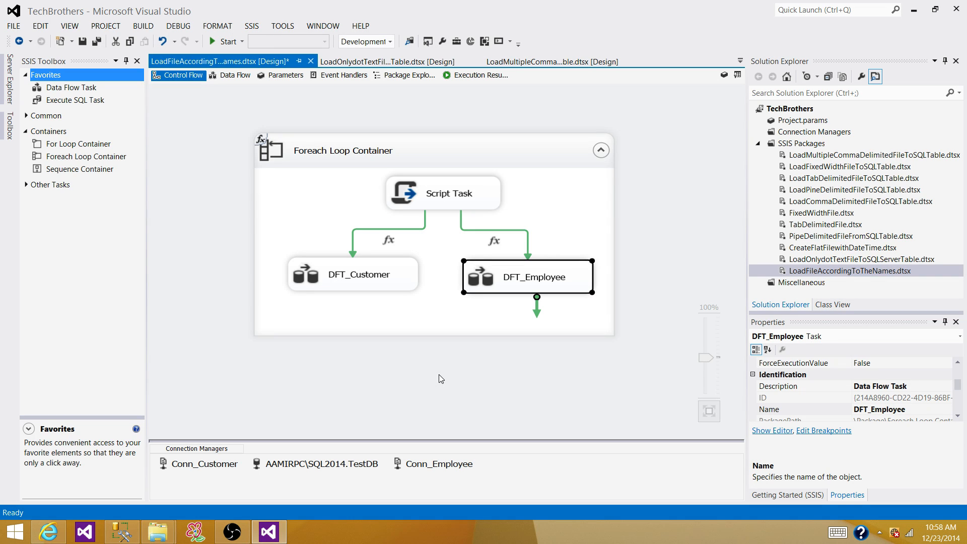
Step: Open the property expressions of the Conn_Customer connection and choose ConnectionString as the property
right_click(216, 467)
left_click(237, 456)
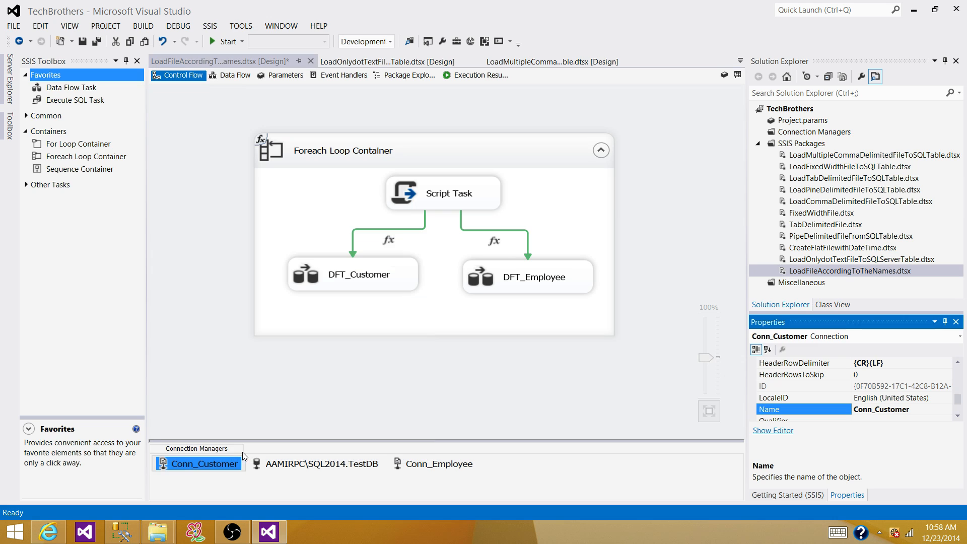
left_click(958, 363)
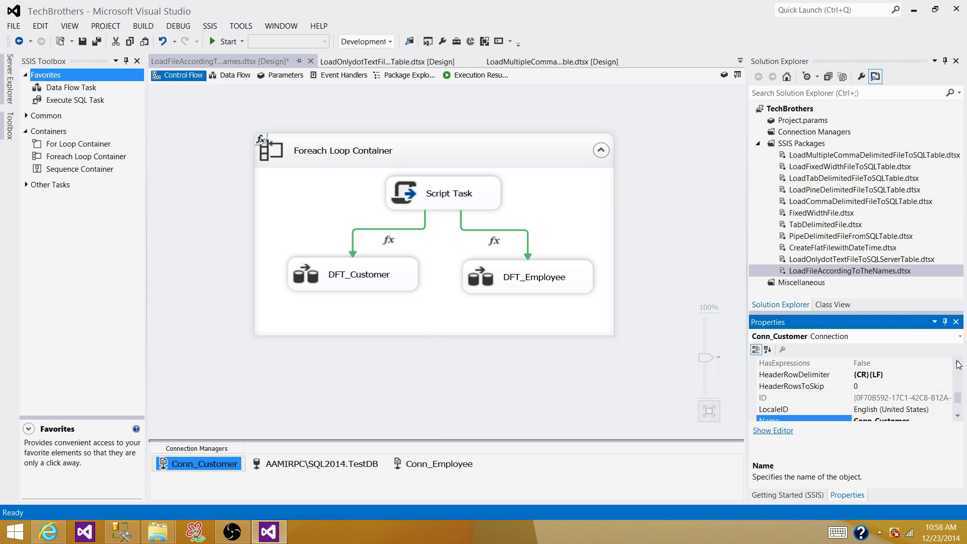
left_click(958, 363)
left_click(958, 363)
left_click(958, 363)
left_click(958, 362)
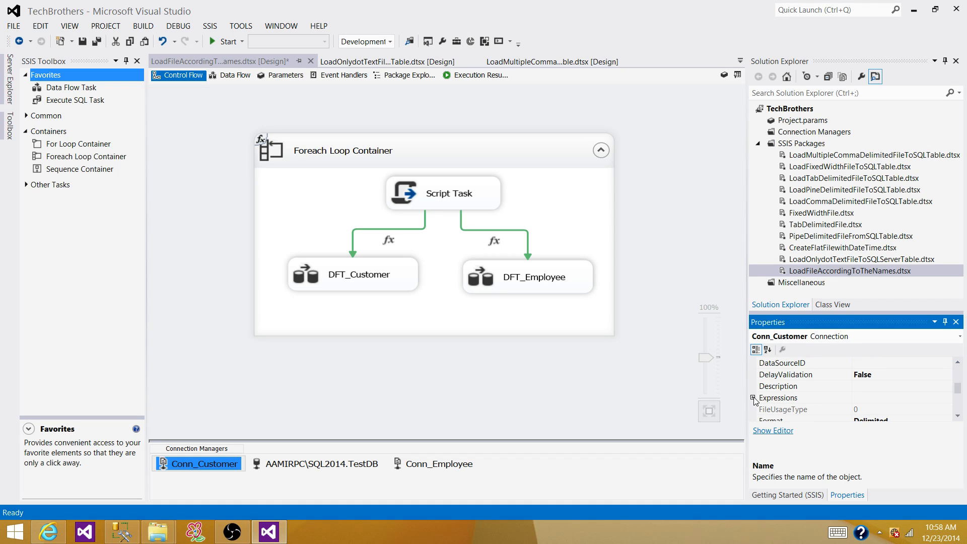
left_click(806, 398)
left_click(947, 397)
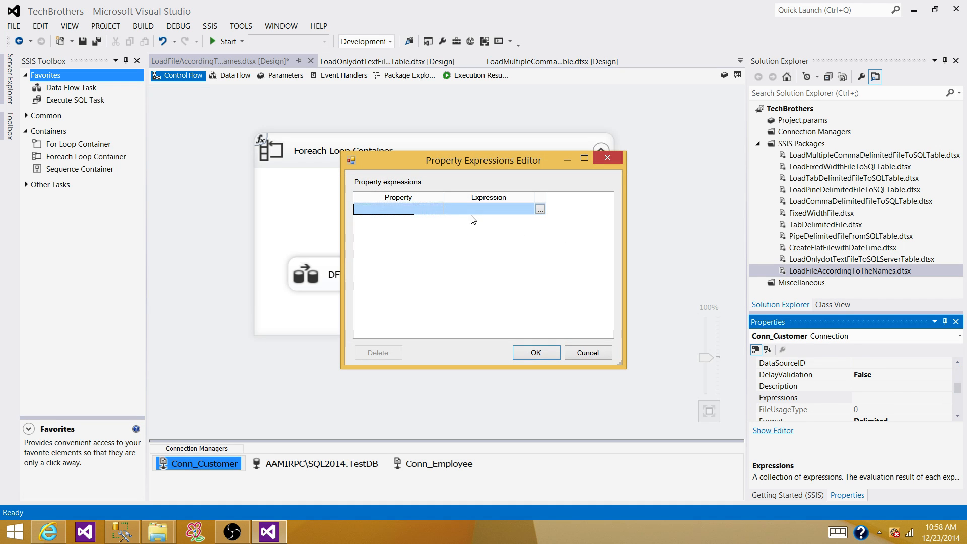
left_click(435, 211)
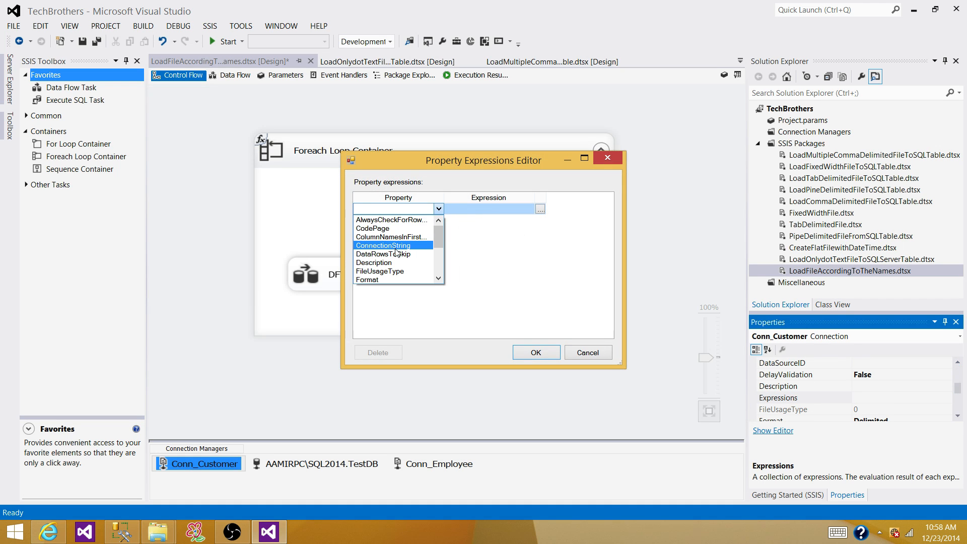
left_click(398, 245)
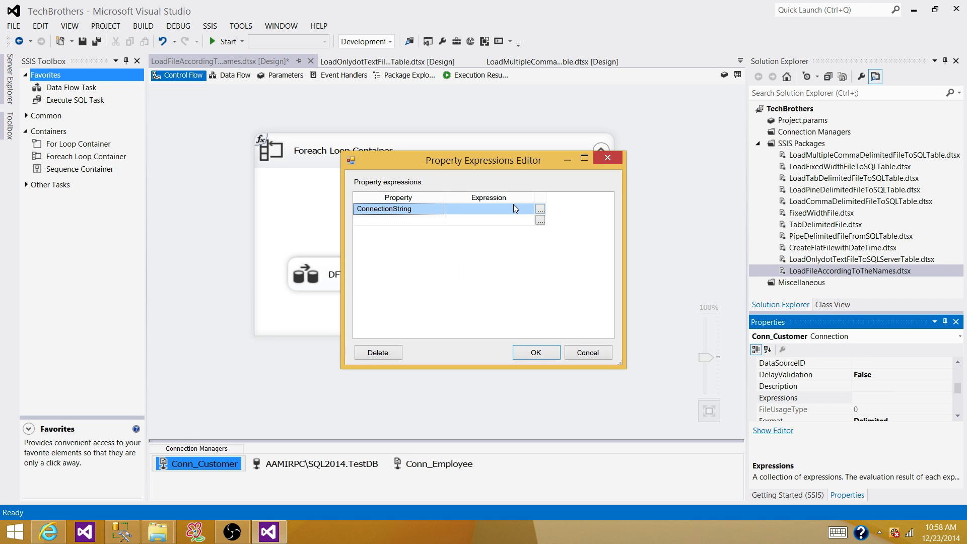
Step: Build and evaluate the ConnectionString expression @[User::FolderPath]+"\\"+ @[User::FileName] for Conn_Customer, and accept it
left_click(540, 209)
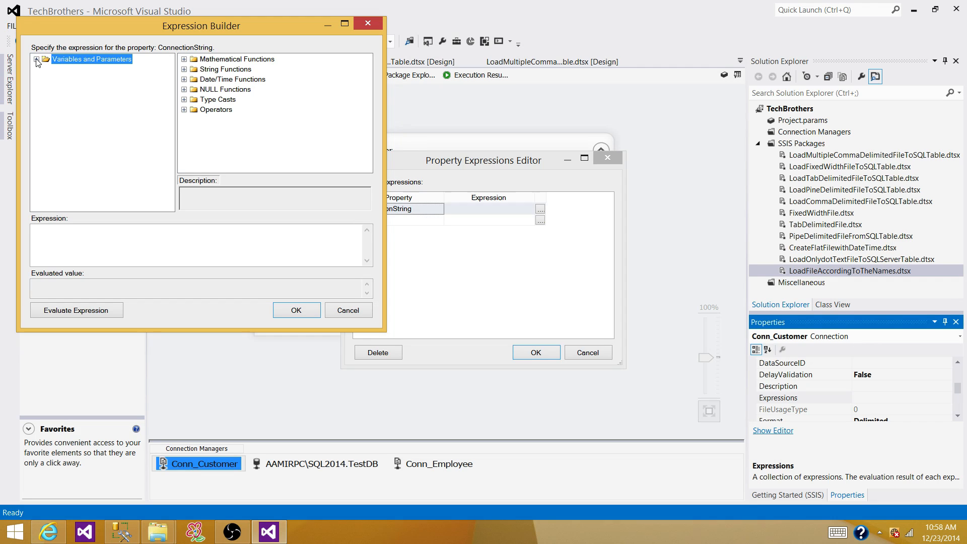
left_click(37, 60)
left_click_drag(85, 90, 94, 251)
left_click(99, 311)
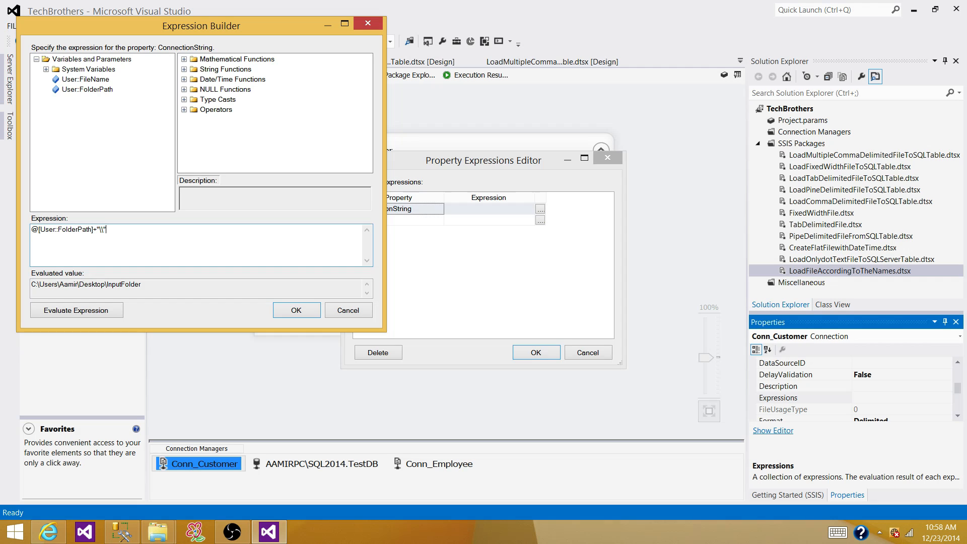
left_click_drag(89, 81, 151, 246)
left_click(102, 311)
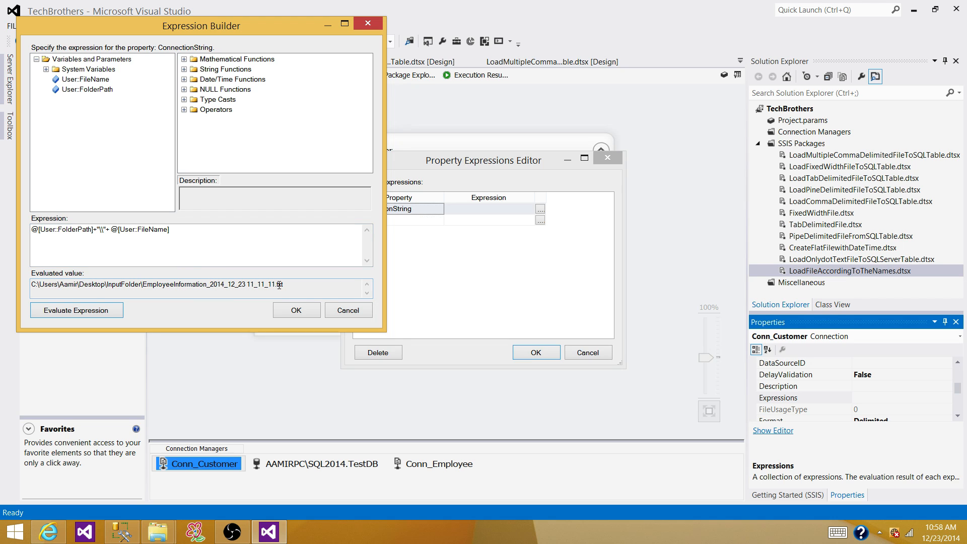
left_click_drag(284, 285, 144, 281)
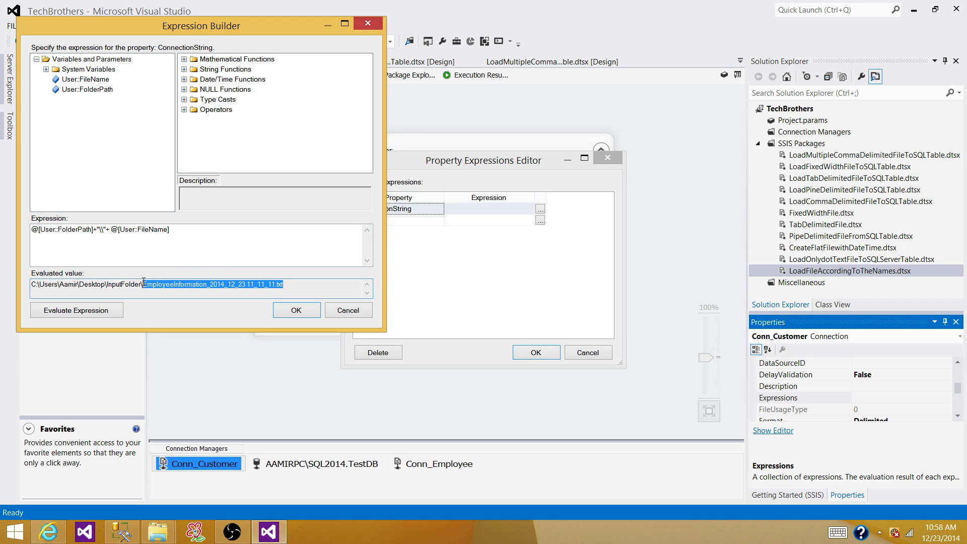
left_click(198, 285)
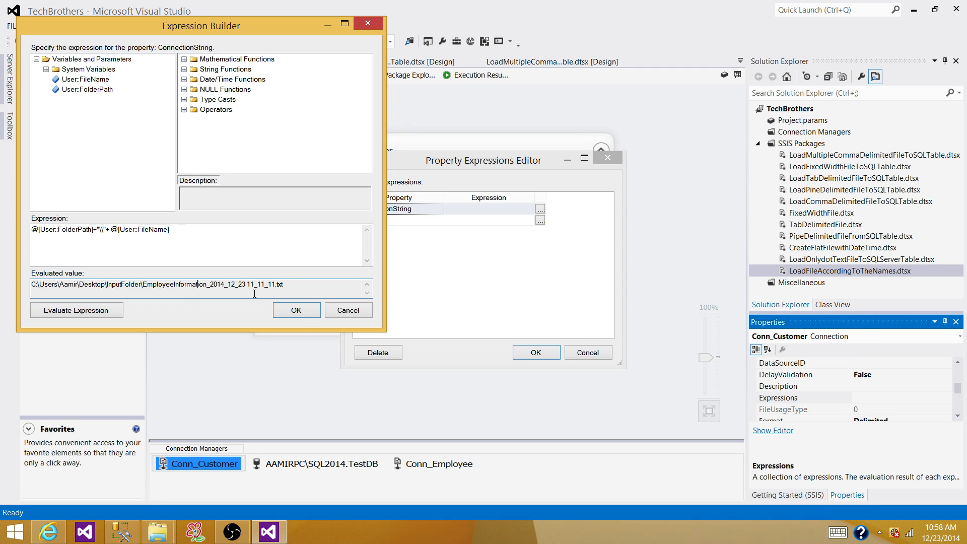
left_click(301, 313)
left_click(525, 354)
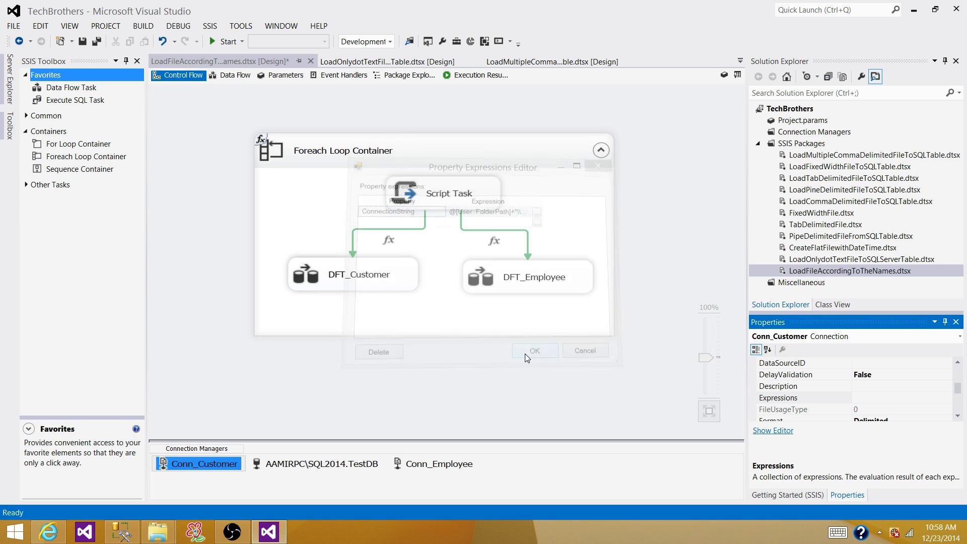
Step: Open the property expressions of the Conn_Employee connection and choose ConnectionString as the property
left_click(454, 469)
right_click(465, 468)
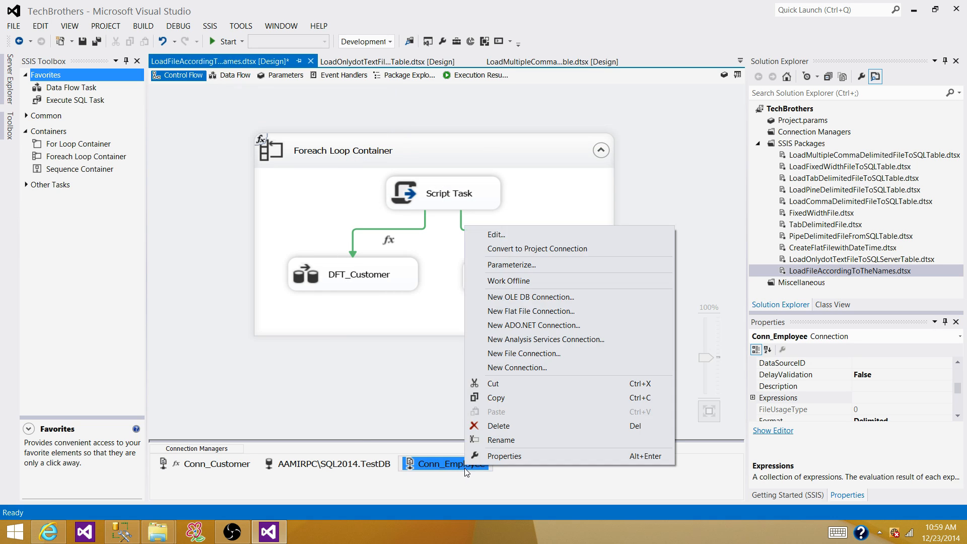
left_click(484, 457)
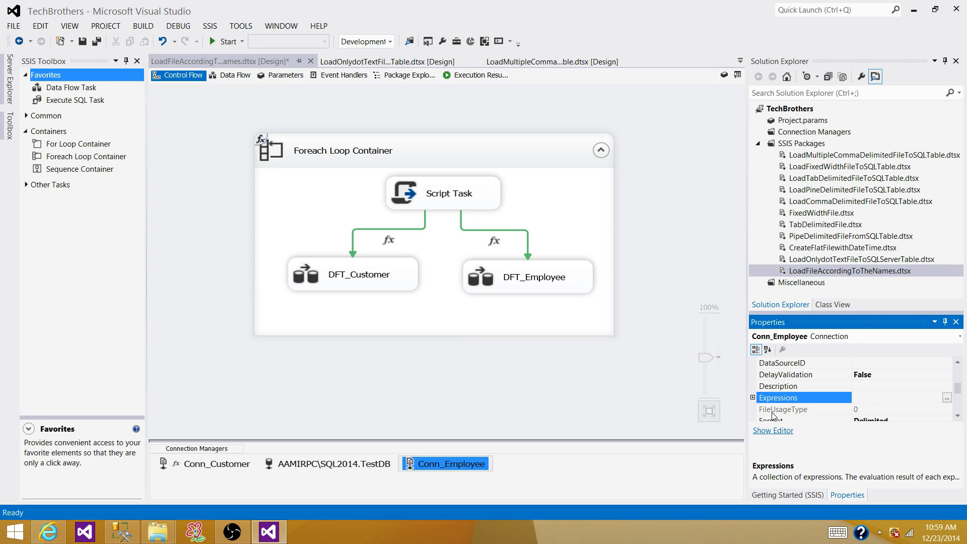
left_click(947, 398)
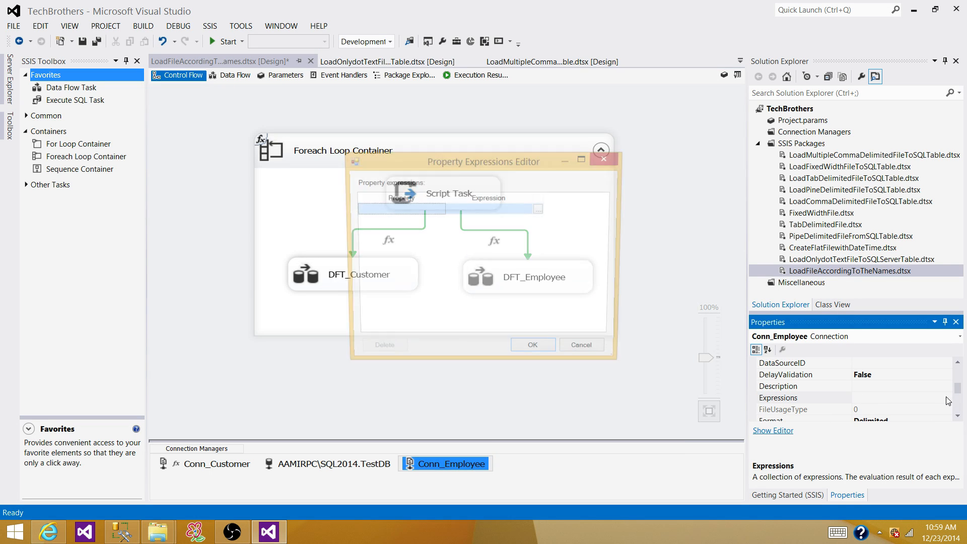
left_click(415, 209)
left_click(438, 209)
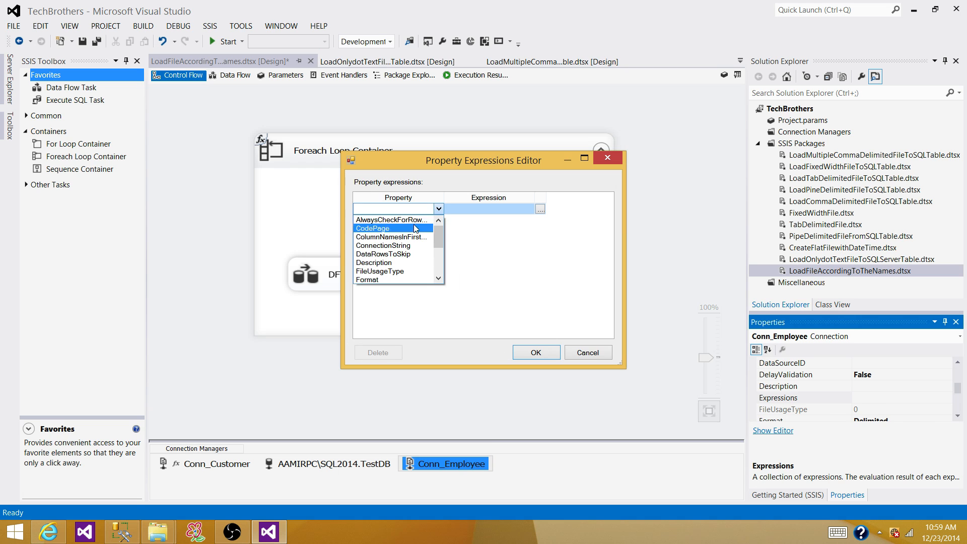
left_click(409, 246)
Step: Build and evaluate the ConnectionString expression @[User::FolderPath]+"\\"+ @[User::FileName] for Conn_Employee, and accept it
left_click(540, 210)
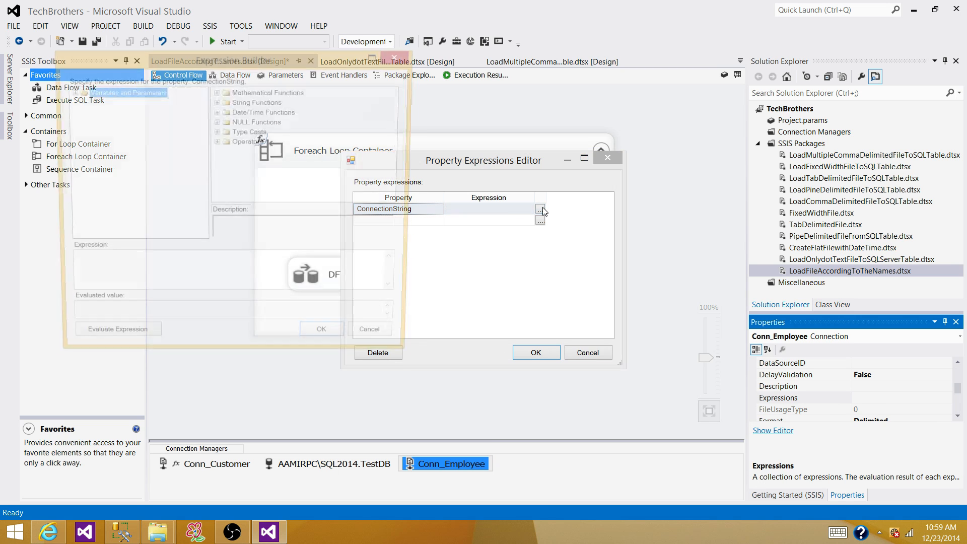
left_click(71, 91)
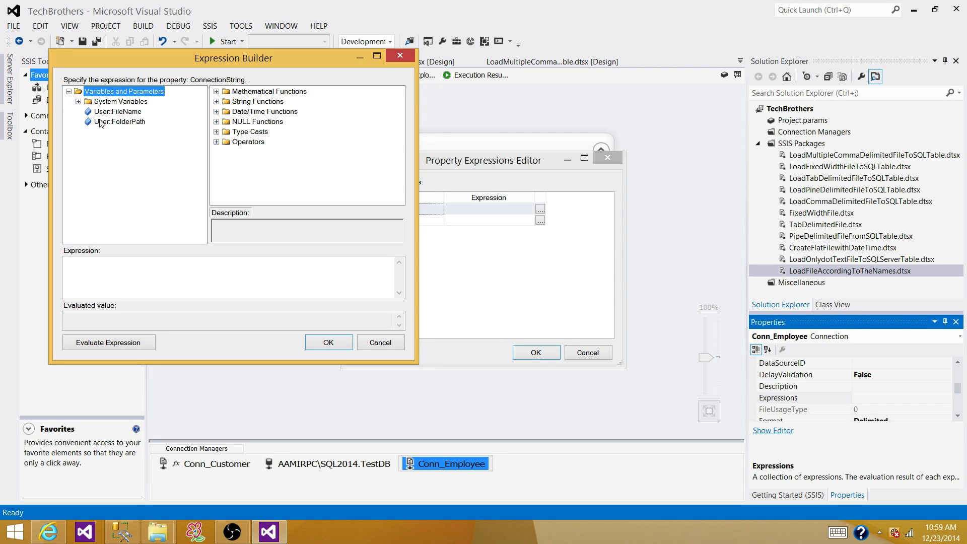
left_click_drag(100, 123, 153, 276)
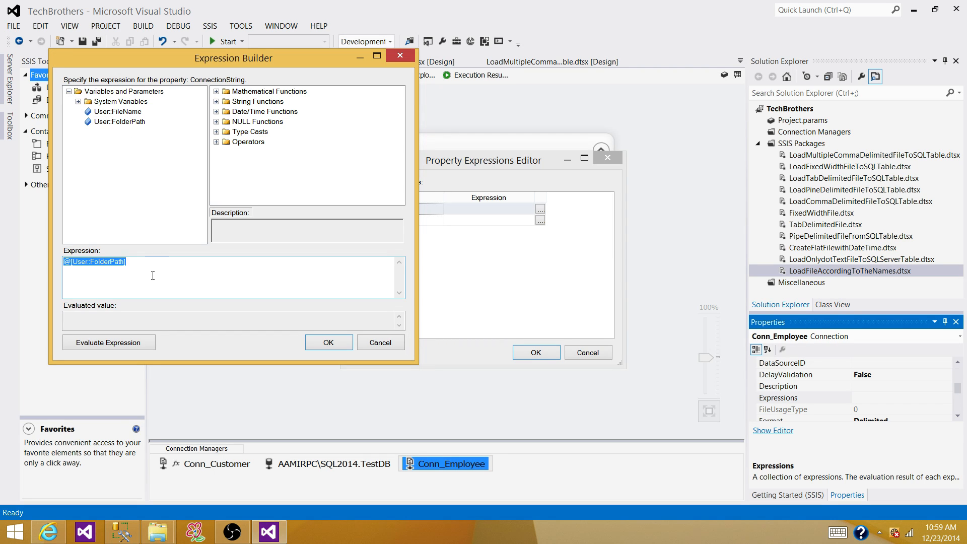
left_click(195, 266)
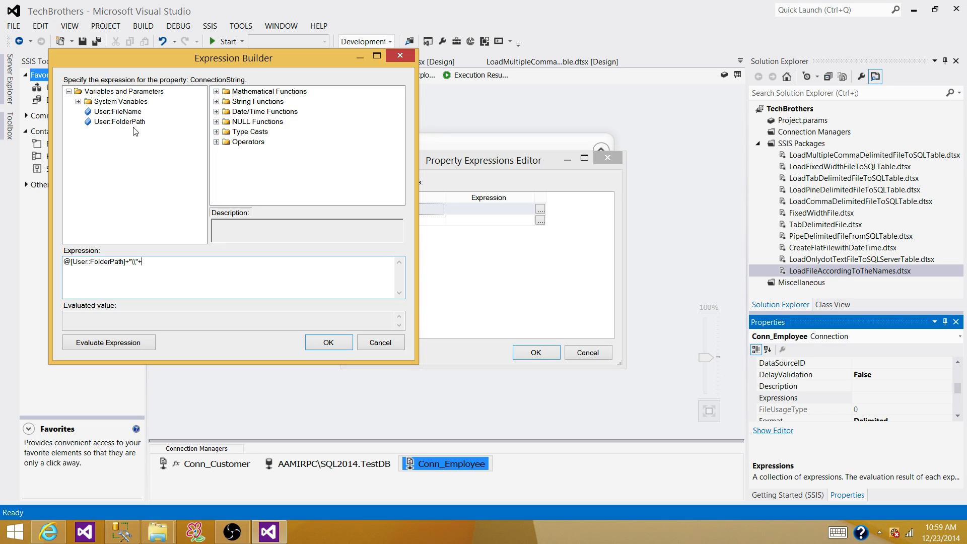
left_click_drag(121, 113, 174, 286)
left_click(130, 344)
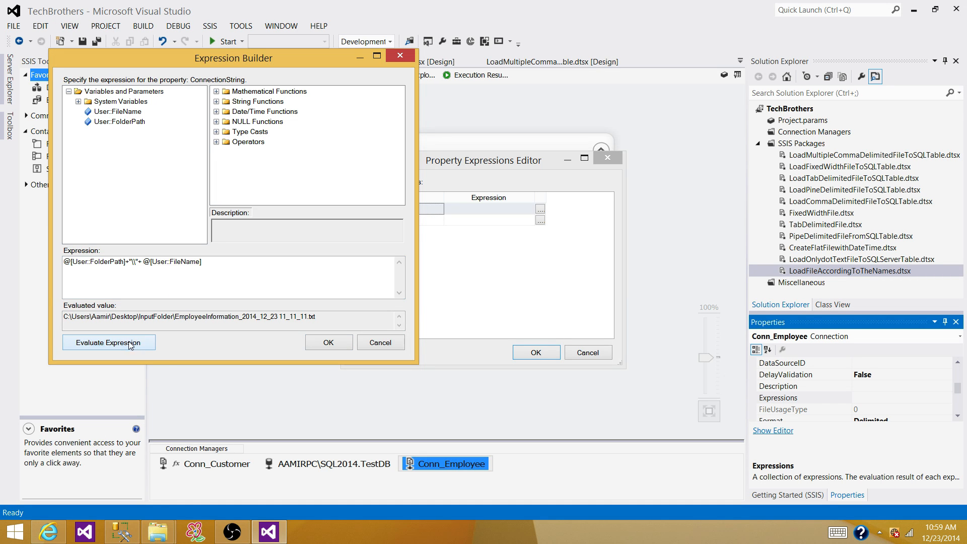
left_click(318, 344)
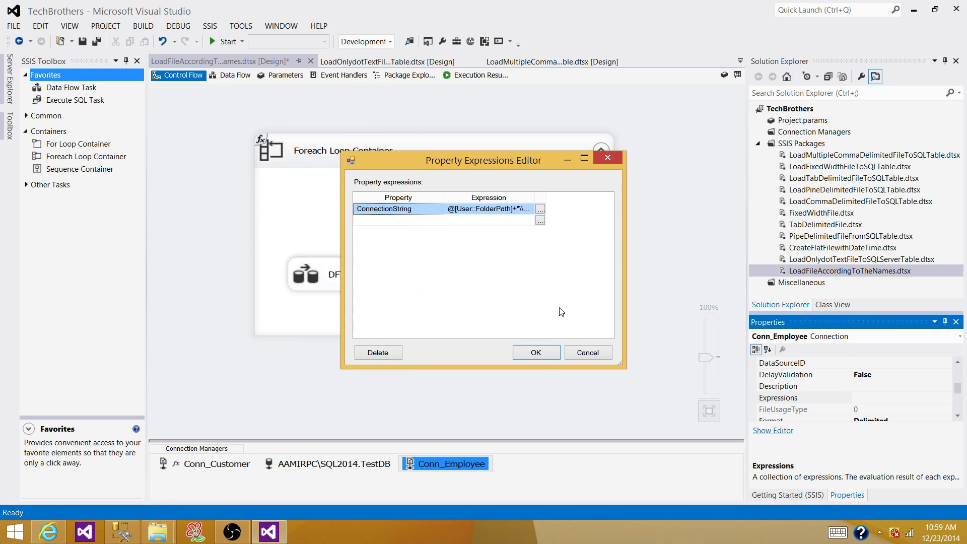
left_click(539, 352)
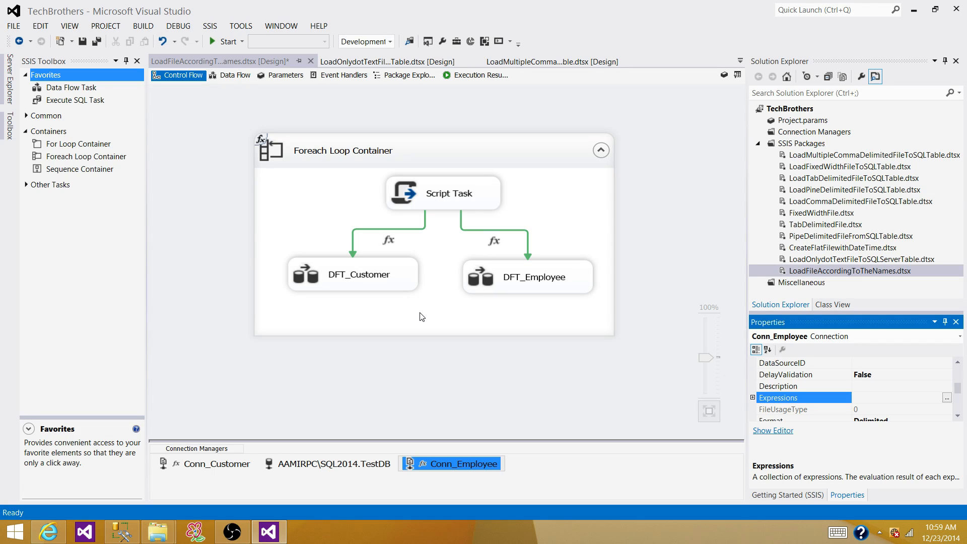
left_click(423, 360)
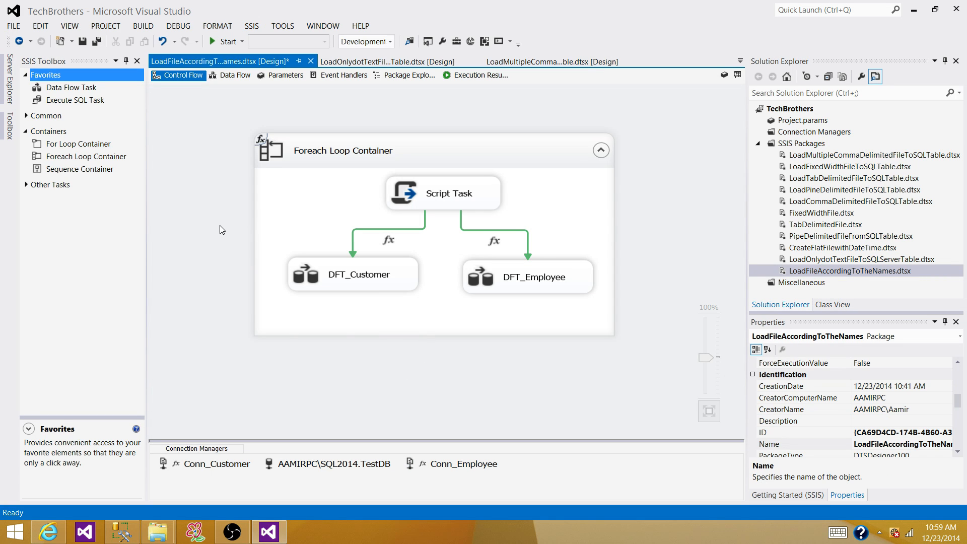
Step: Switch to SQL Server Management Studio and select the top 1000 rows of TestDB's dbo.Customer table
left_click(121, 532)
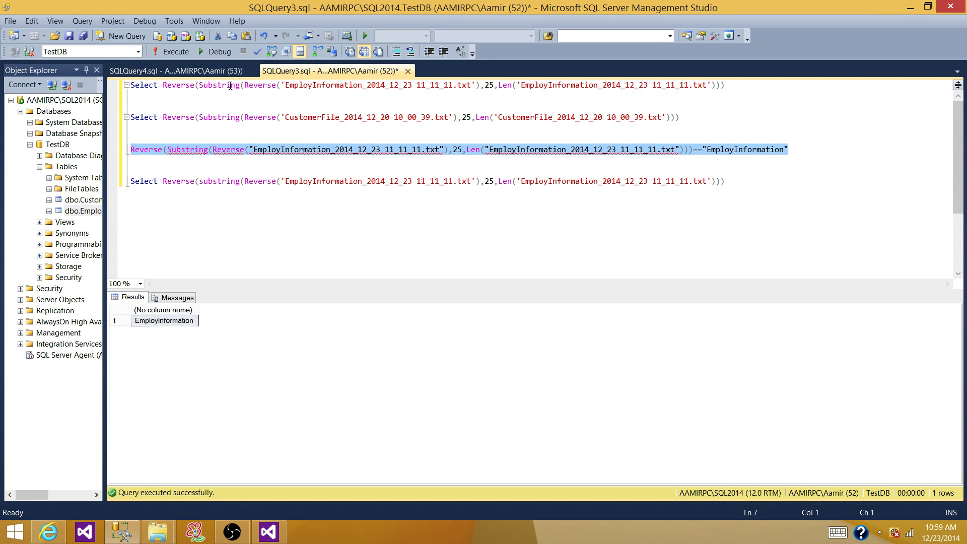
left_click(210, 72)
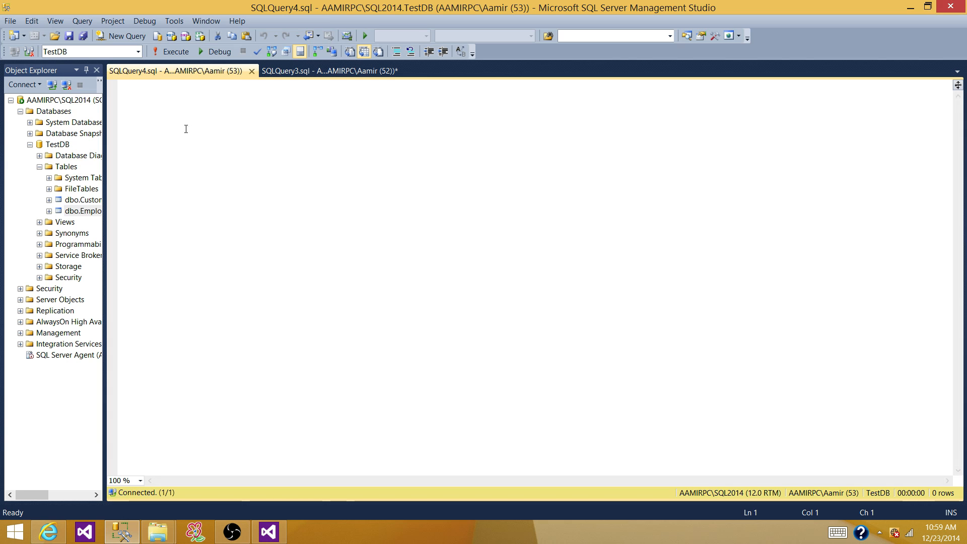
left_click(85, 200)
right_click(98, 210)
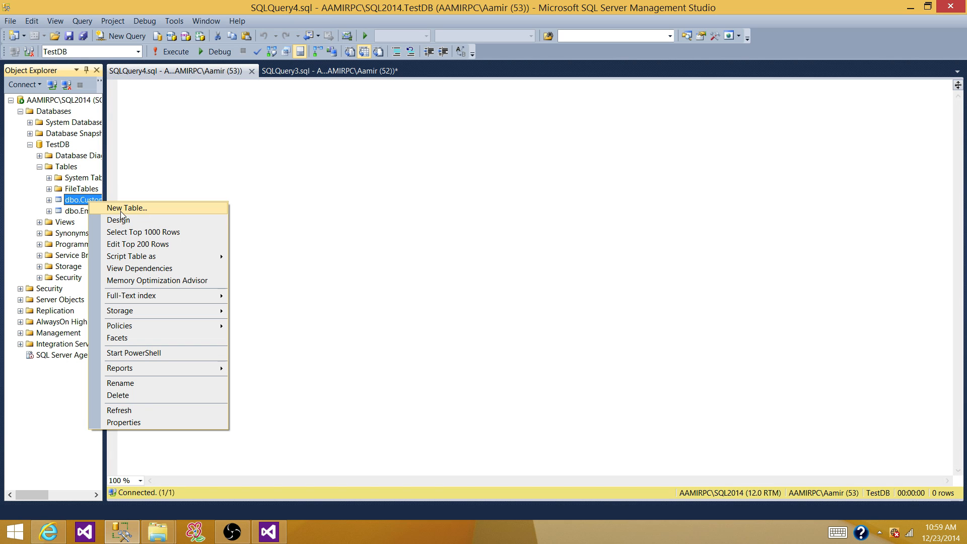
left_click(141, 232)
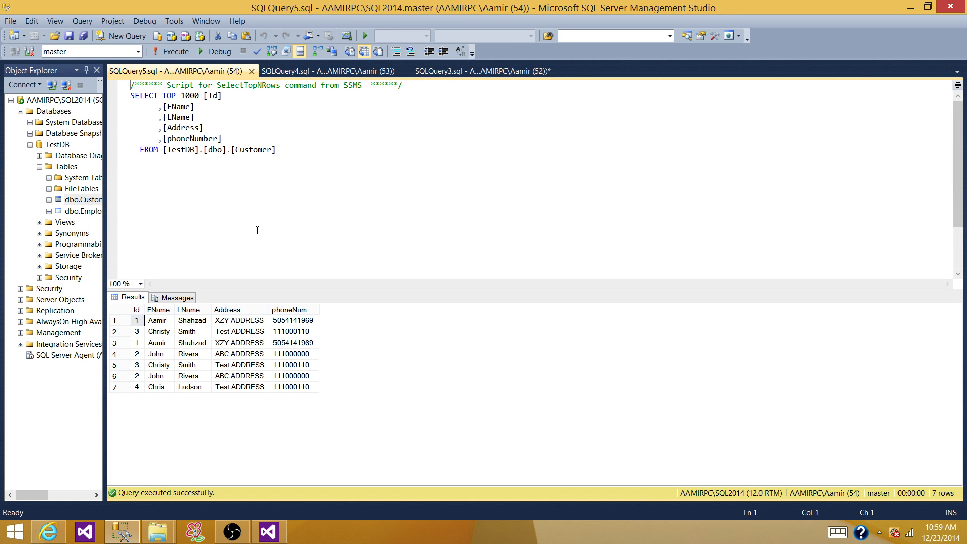
Step: Add the statement Truncate table [TestDB].[dbo].[Customer] below the select query, reusing the table name copied from it
left_click_drag(294, 147, 163, 150)
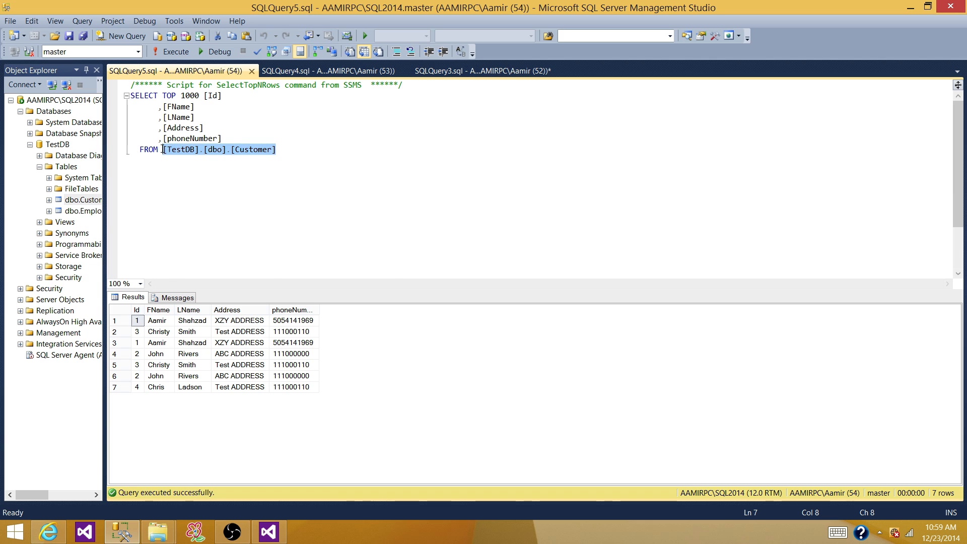
right_click(171, 150)
left_click(198, 172)
left_click(388, 190)
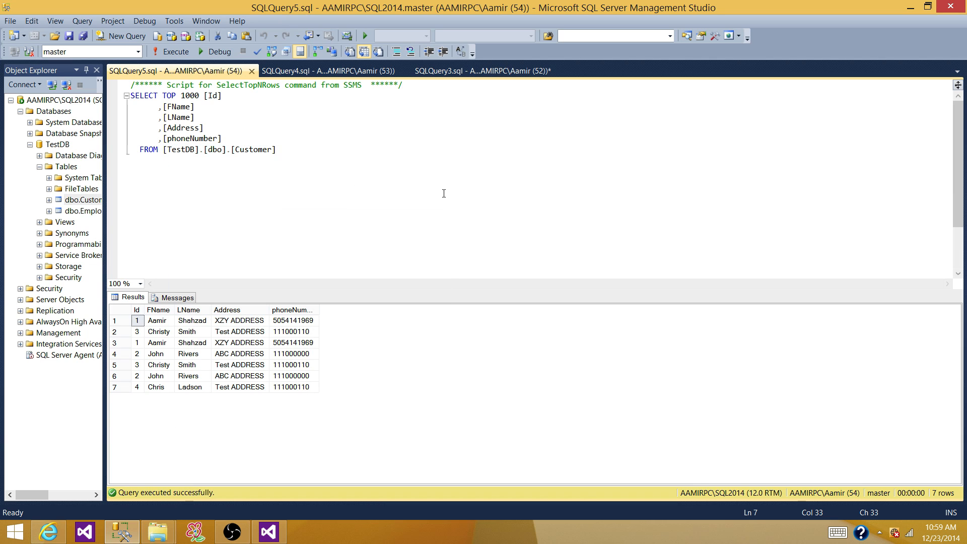
key("Return")
key("Return")
key("Return")
key("BackSpace")
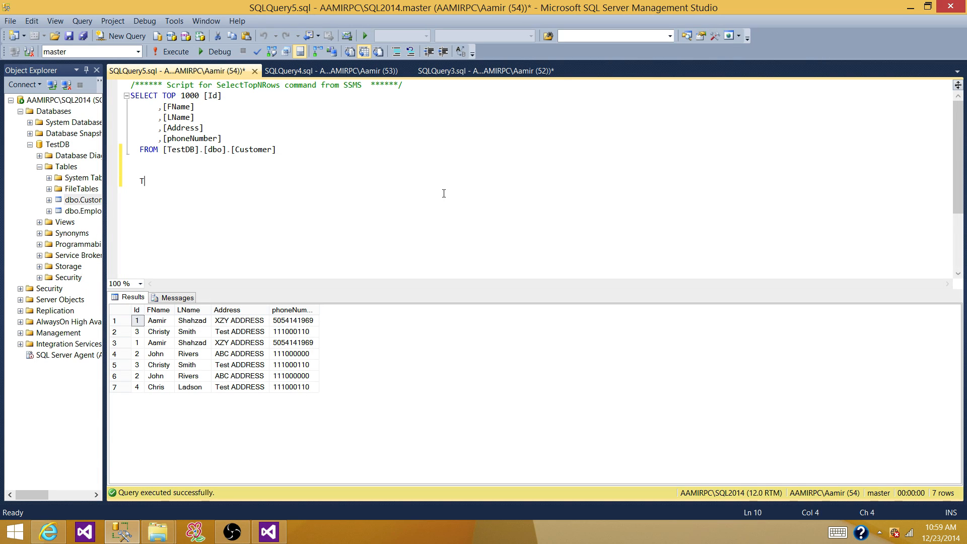
type("cate table")
key("ctrl+v")
key("Return")
key("Return")
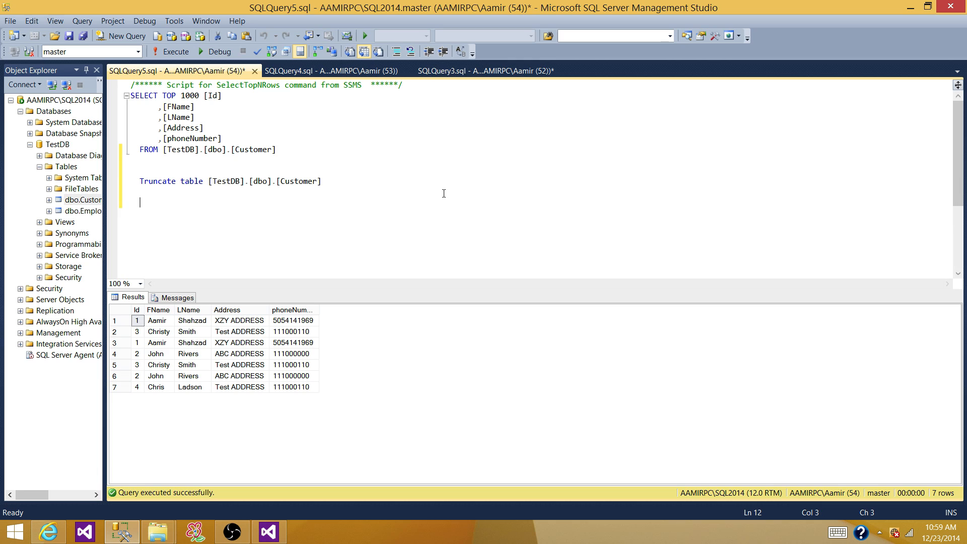
Step: Add the statement Truncate table [dbo].[Employee] and execute both truncate statements
type("Truncate table")
left_click_drag(105, 207, 177, 207)
left_click_drag(106, 214, 313, 206)
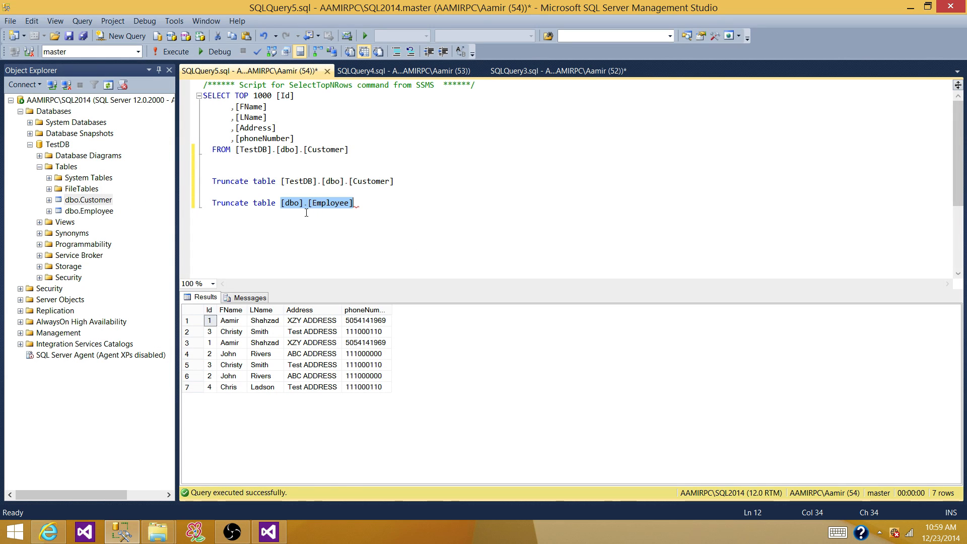
left_click_drag(373, 204, 241, 179)
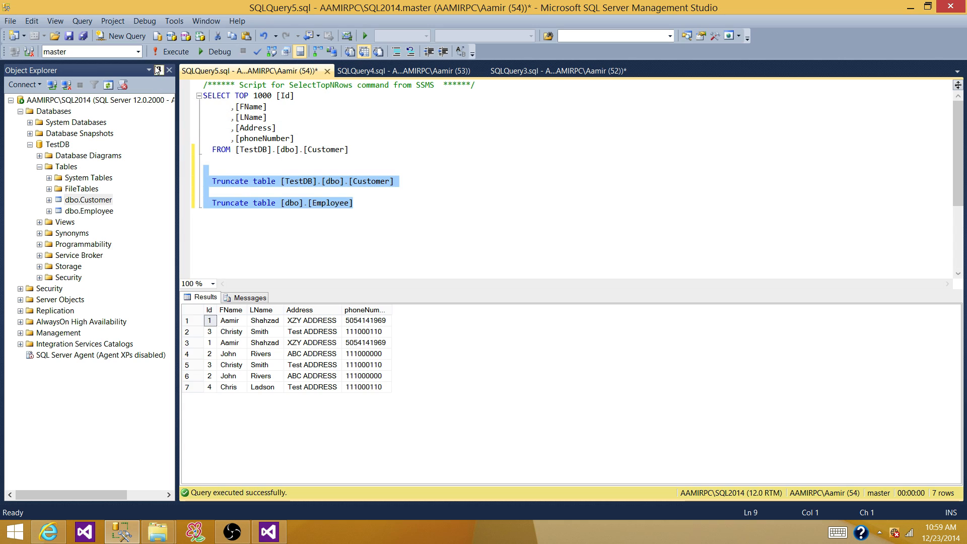
left_click(177, 50)
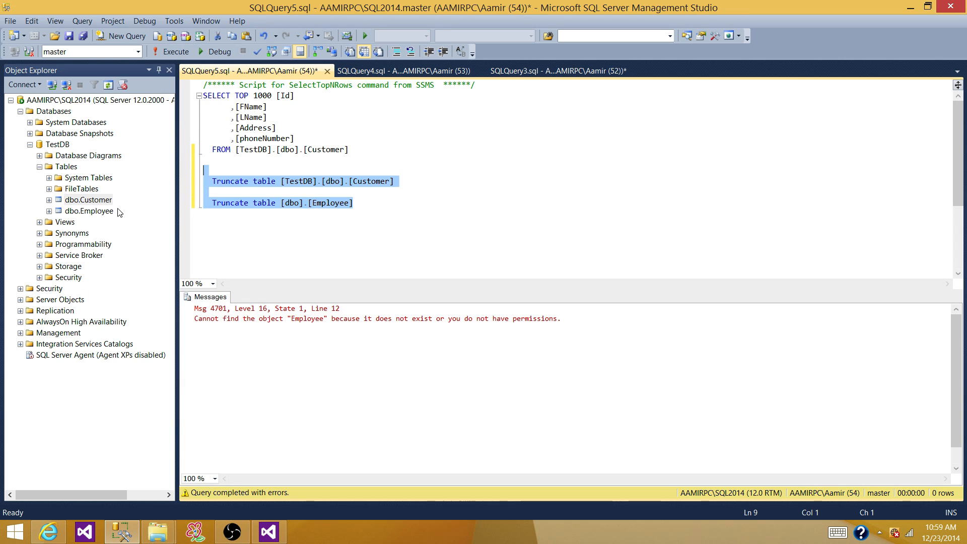
Step: Insert the query Select * From [dbo].[Employee] above the truncate statements, reusing the copied table name
left_click_drag(367, 207, 276, 203)
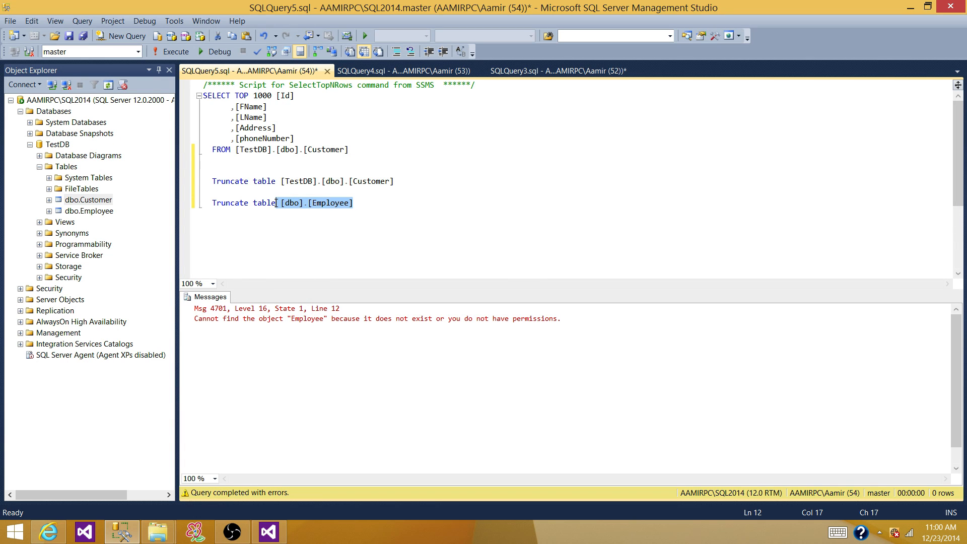
right_click(276, 200)
left_click(323, 222)
left_click(384, 159)
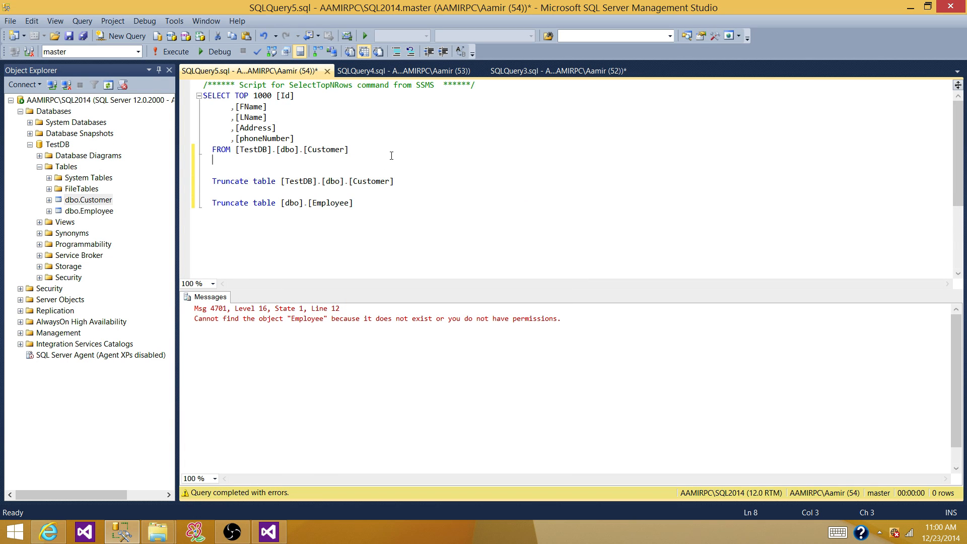
key("Return")
key("Return")
type("SS")
key("BackSpace")
type("elect * From")
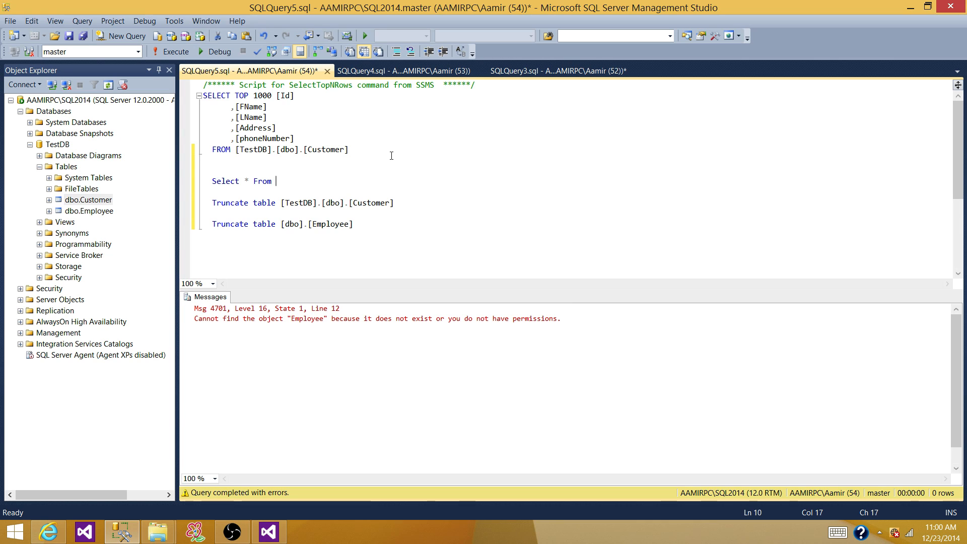
key("ctrl+v")
key("Return")
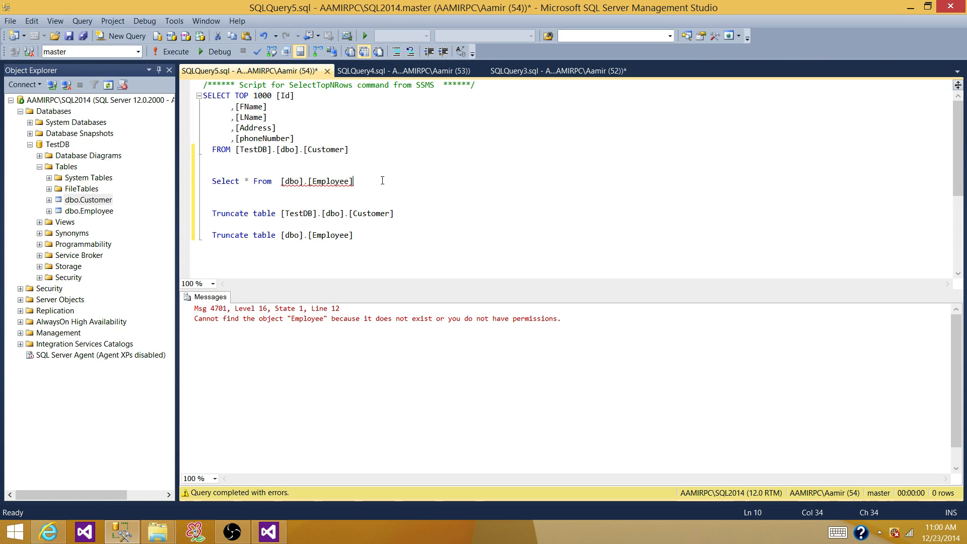
Step: Try to execute the Customer and Employee select queries together
left_click_drag(353, 182, 207, 99)
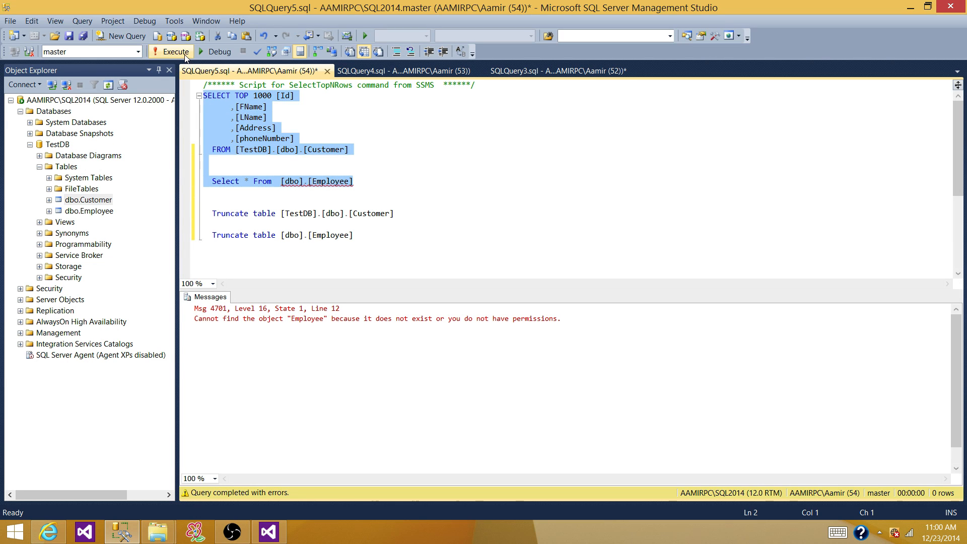
left_click(171, 51)
left_click(389, 201)
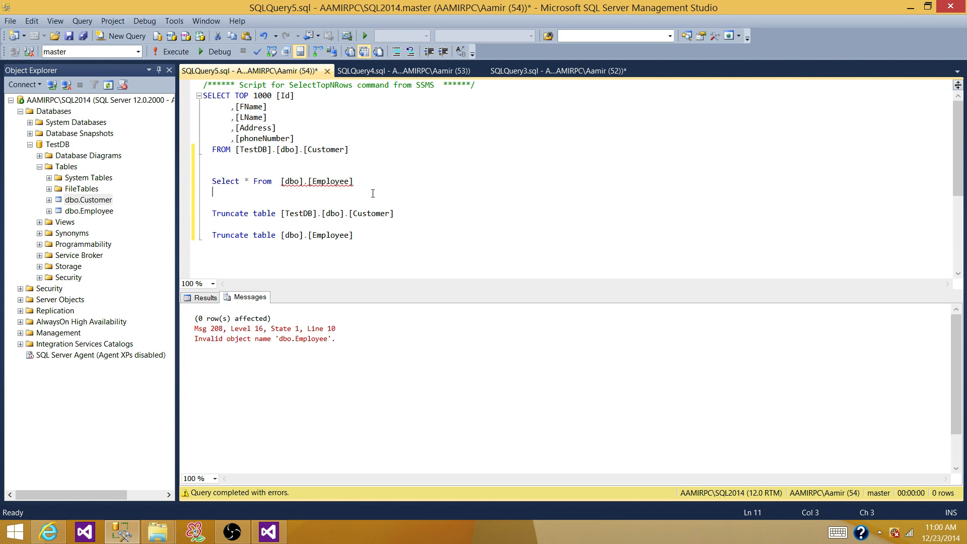
Step: Switch the query's database to TestDB and execute the Customer and Employee select queries
left_click(138, 52)
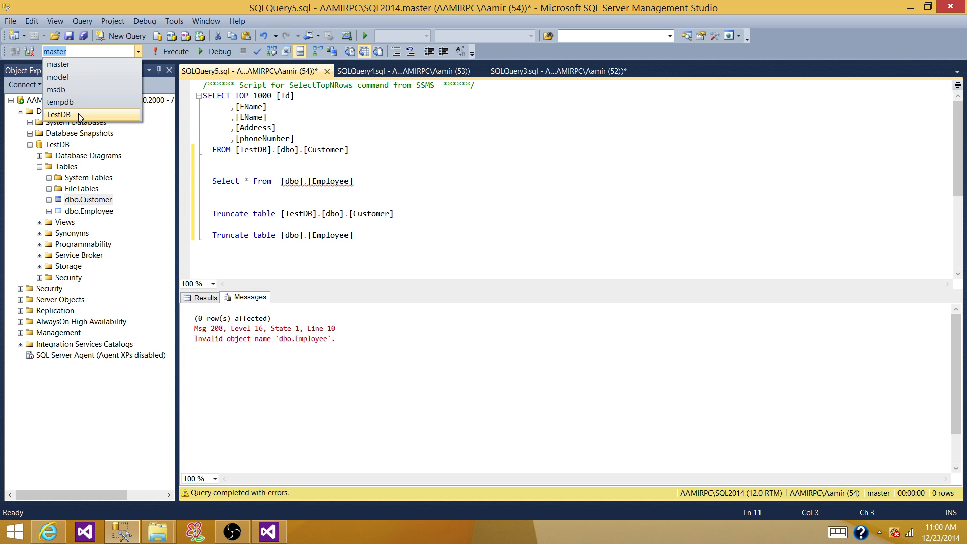
left_click(78, 114)
left_click_drag(366, 184, 204, 95)
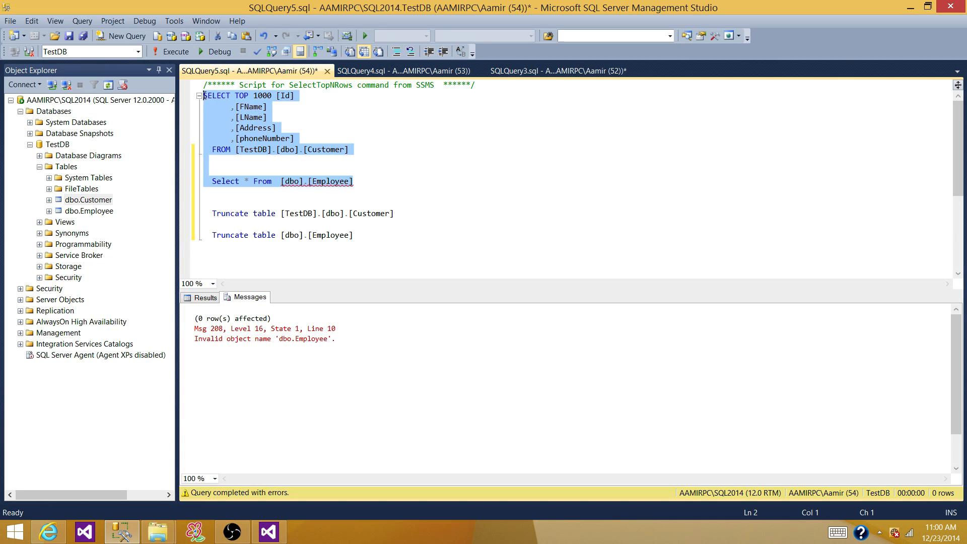
left_click(171, 51)
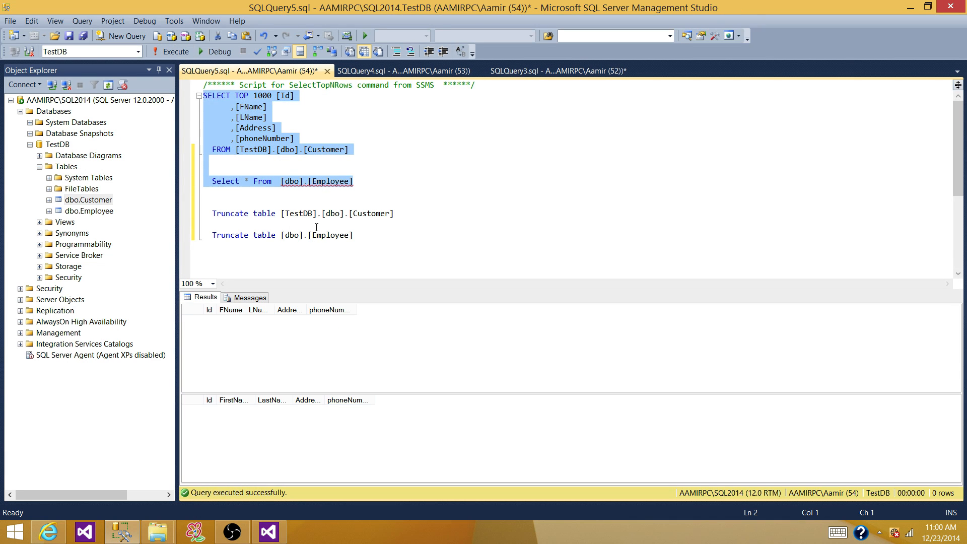
Step: Execute the truncate statements for the Customer and Employee tables against TestDB
left_click(290, 236)
left_click_drag(379, 241, 203, 214)
left_click(172, 51)
left_click(273, 139)
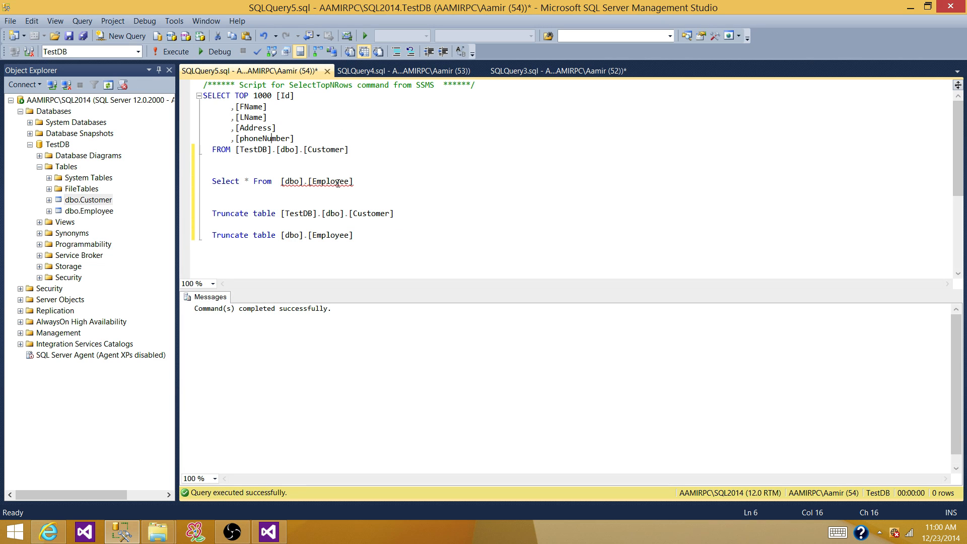
Step: Switch to Visual Studio and run the LoadFileAccordingToTheNames package
left_click(268, 532)
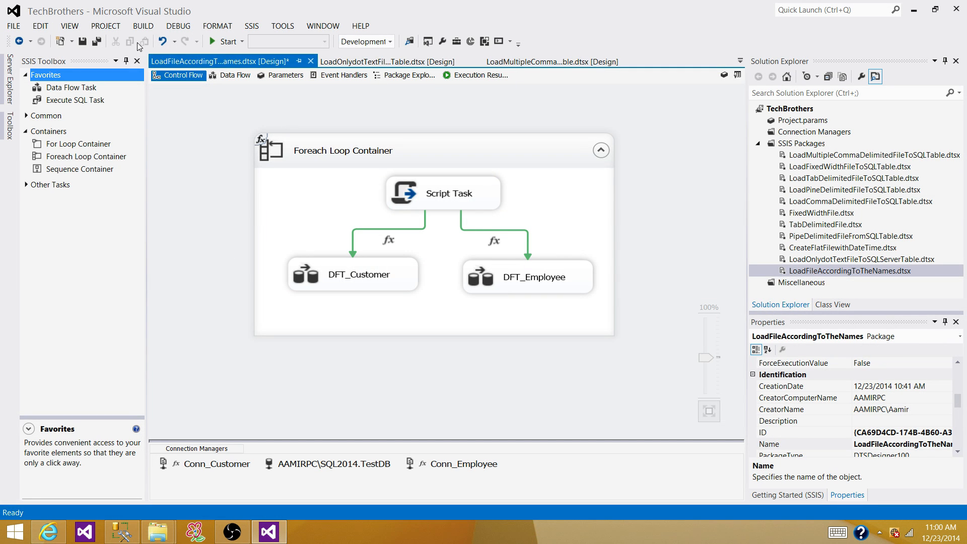
left_click(222, 41)
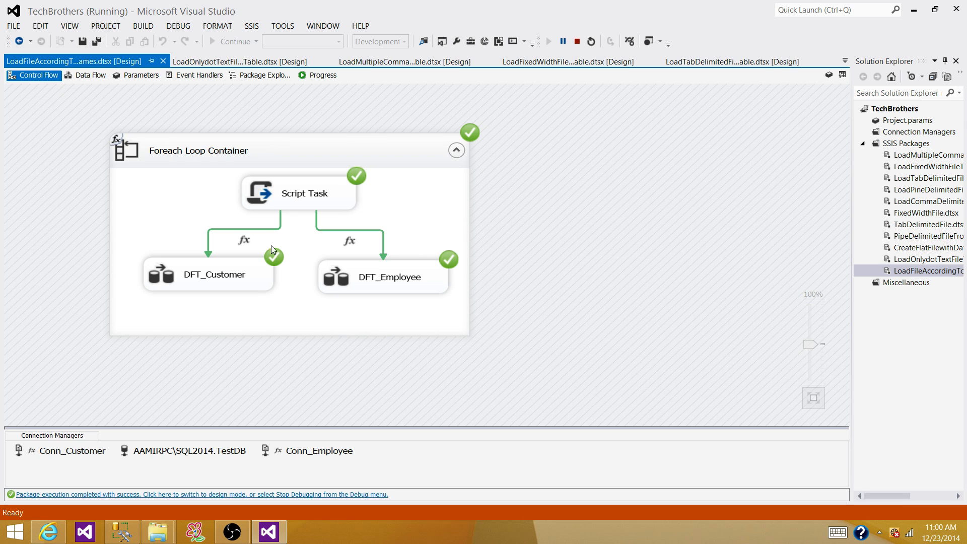
Step: Switch to SQL Server Management Studio, execute the Customer select query, and review the loaded customer rows
left_click(121, 531)
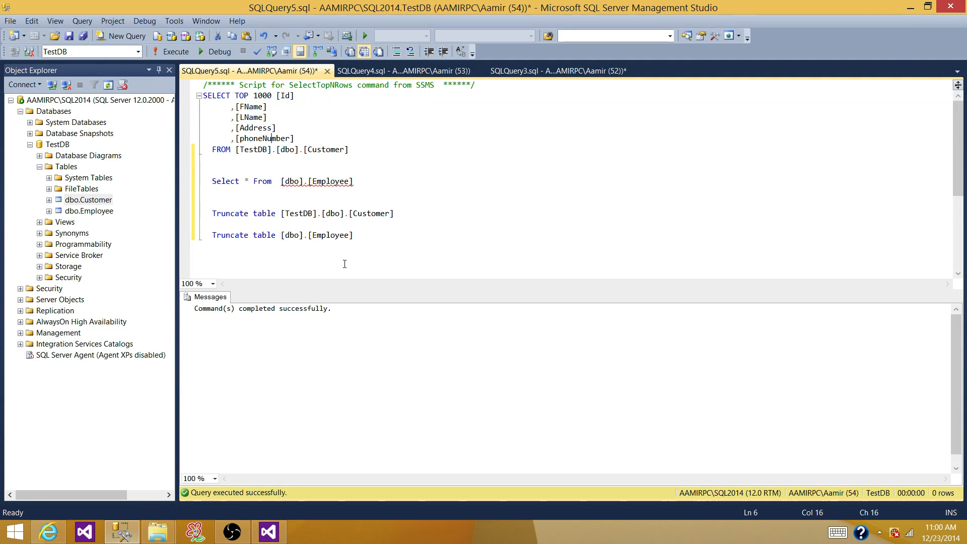
left_click_drag(349, 149, 202, 95)
left_click(171, 51)
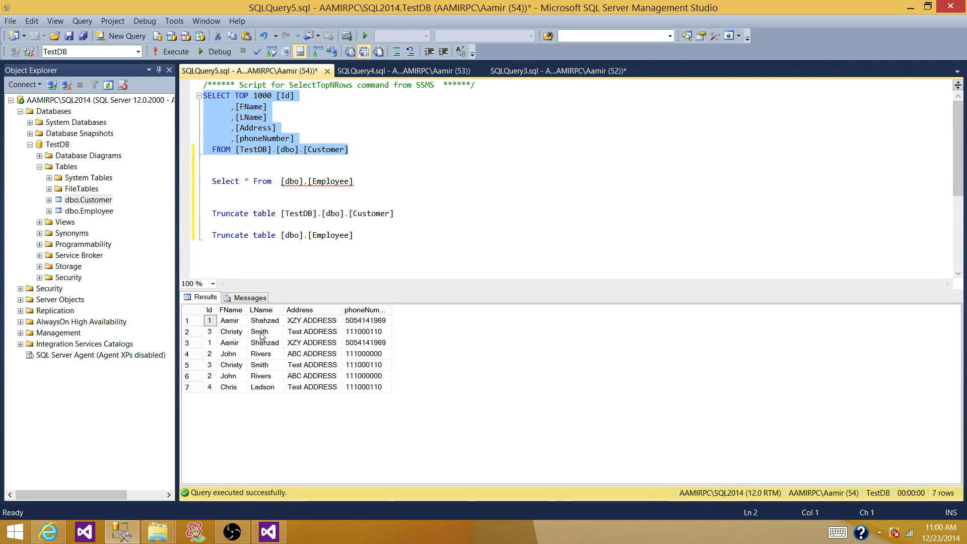
left_click(250, 331)
left_click_drag(231, 320, 371, 393)
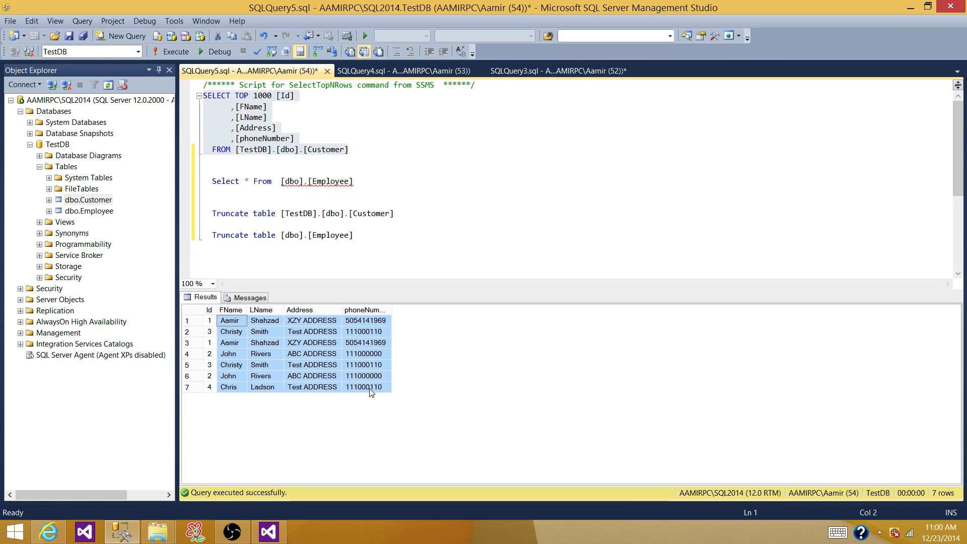
left_click(333, 387)
Step: Execute the select query on the dbo.Employee table and examine the returned employee rows
left_click_drag(353, 181, 208, 181)
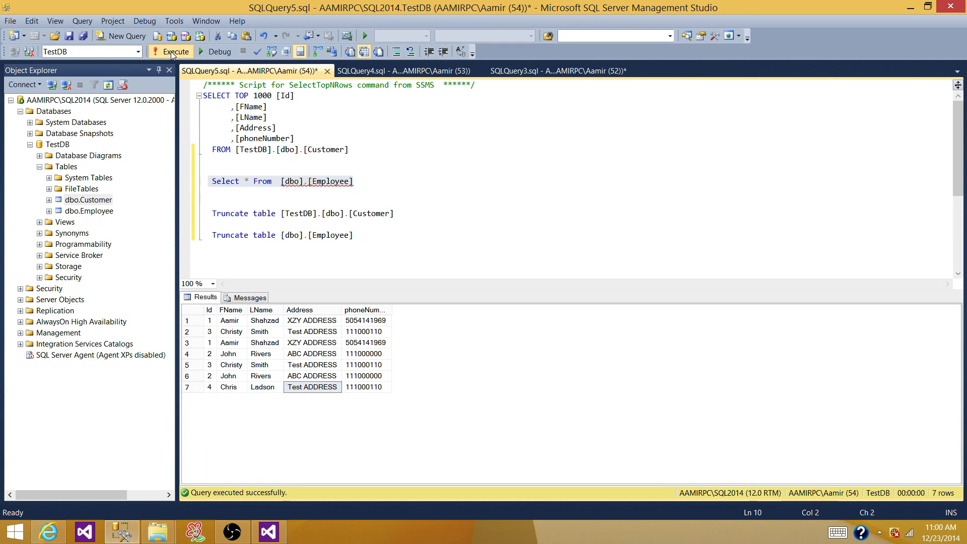
left_click(171, 51)
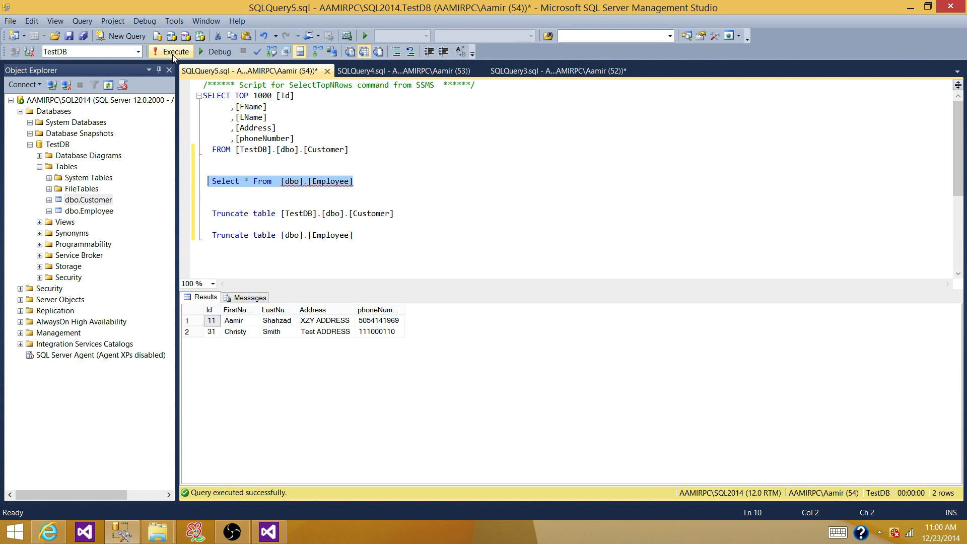
left_click(381, 323)
left_click(225, 324)
key("Left")
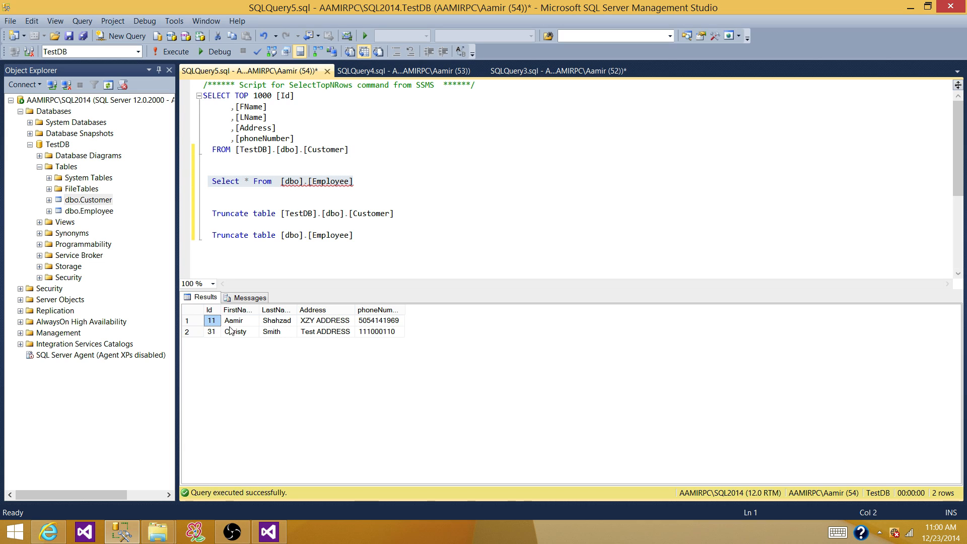
key("Right")
key("Down")
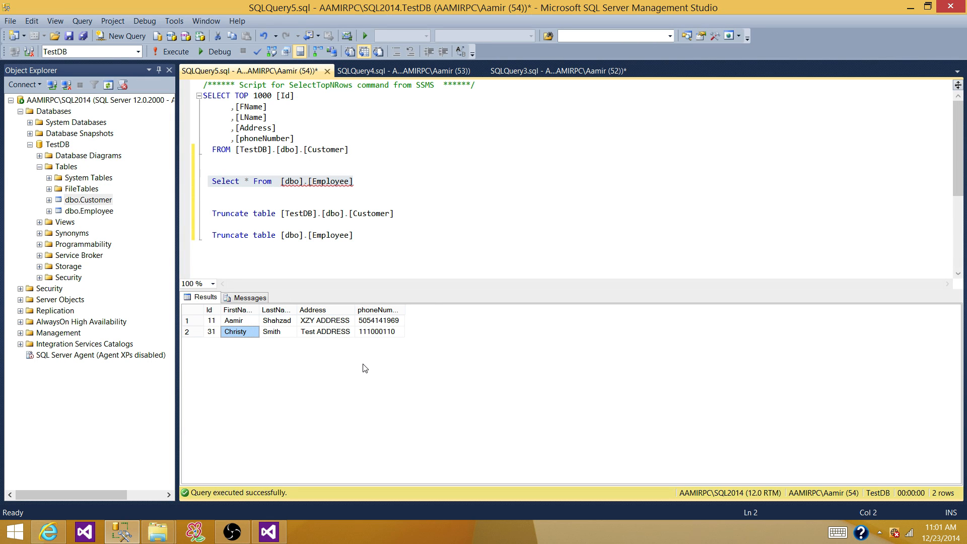
Step: Switch back to Visual Studio and select the Foreach Loop Container in the control flow
left_click(281, 534)
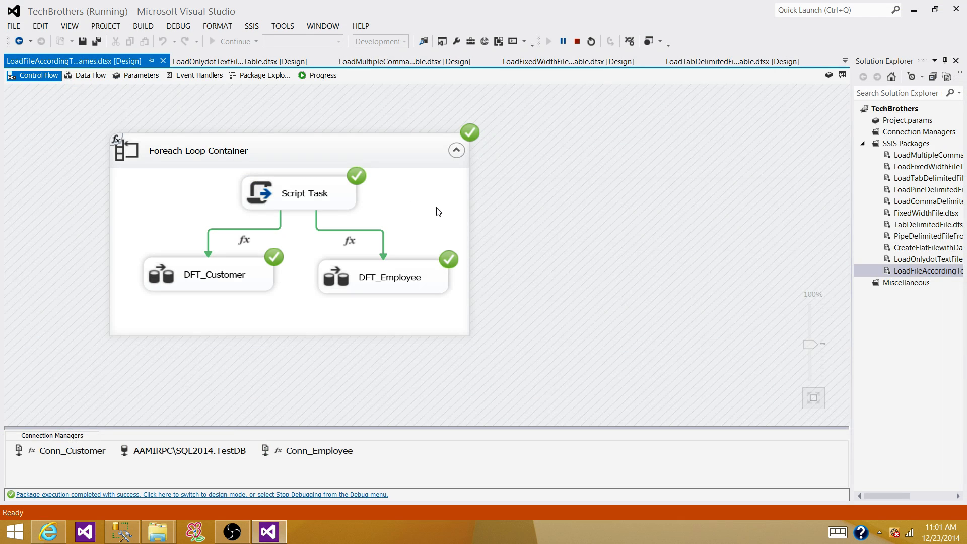
left_click(449, 222)
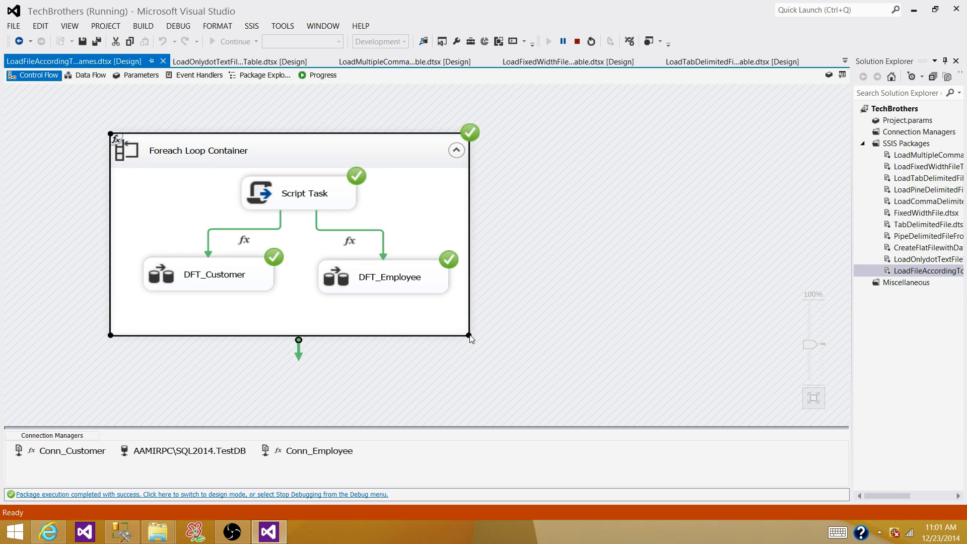